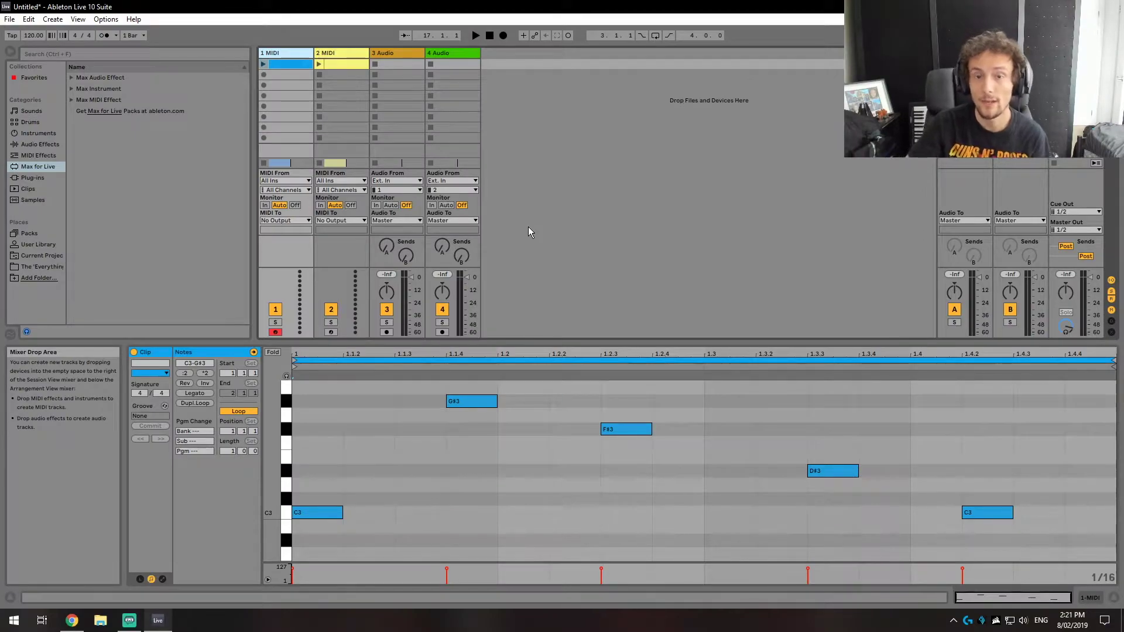
Load the Wavetable instrument onto MIDI track 1 after a miss onto audio track 3
click(36, 134)
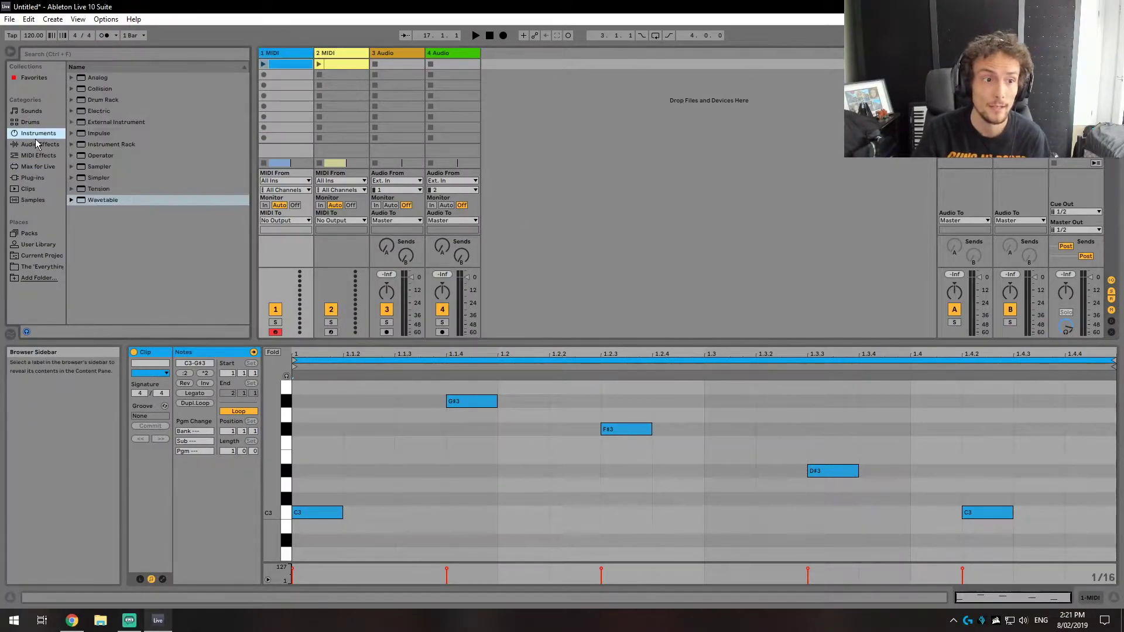
drag(103, 200, 394, 63)
drag(99, 196, 320, 114)
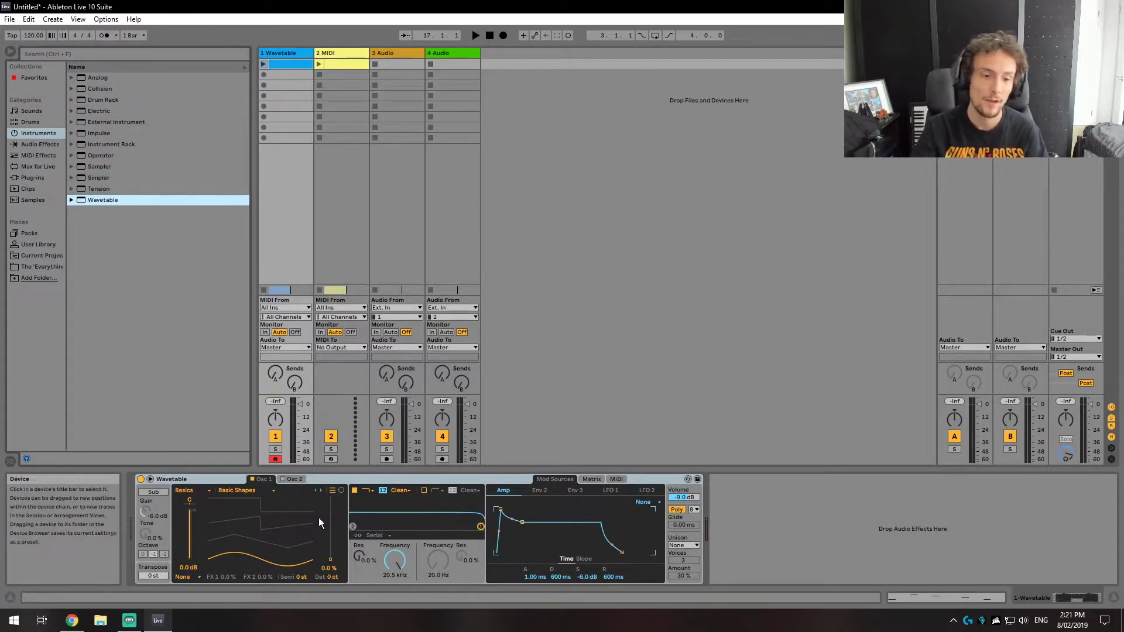
Set the wavetable position to 78% and cutoff to 334 Hz, then browse LFO 1, Matrix and presets
drag(249, 547, 250, 514)
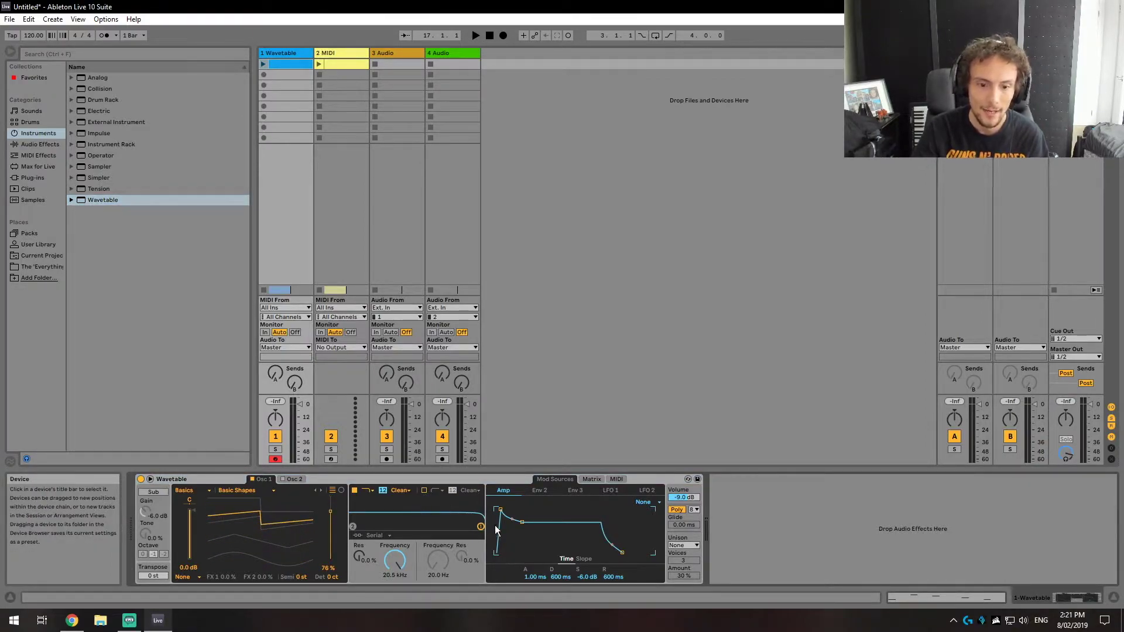
drag(481, 526, 405, 527)
click(603, 492)
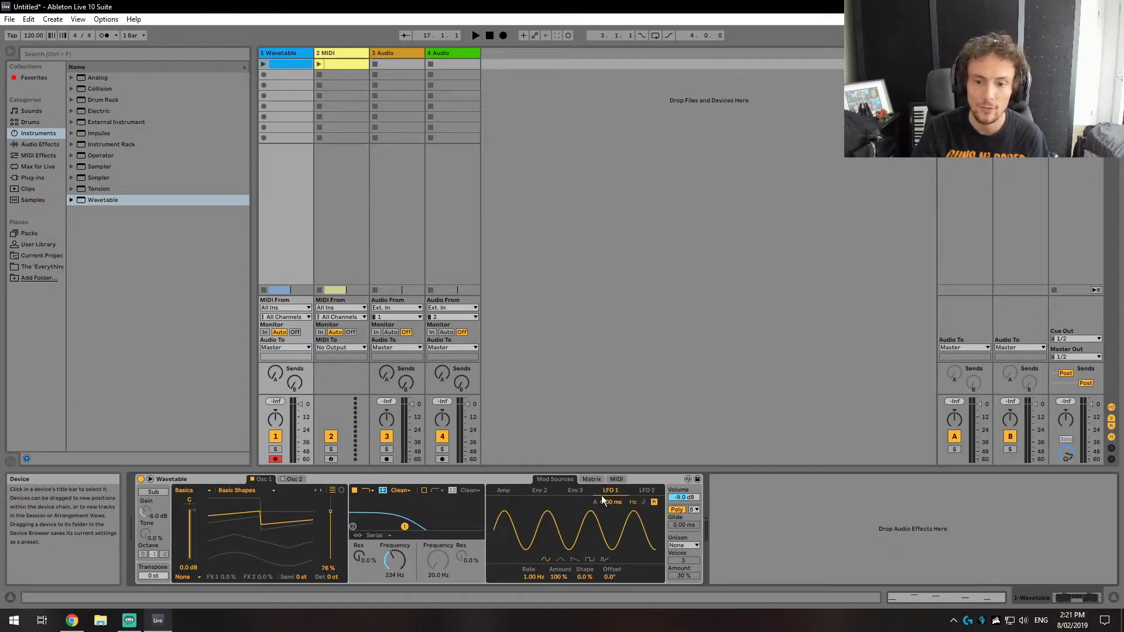
click(592, 480)
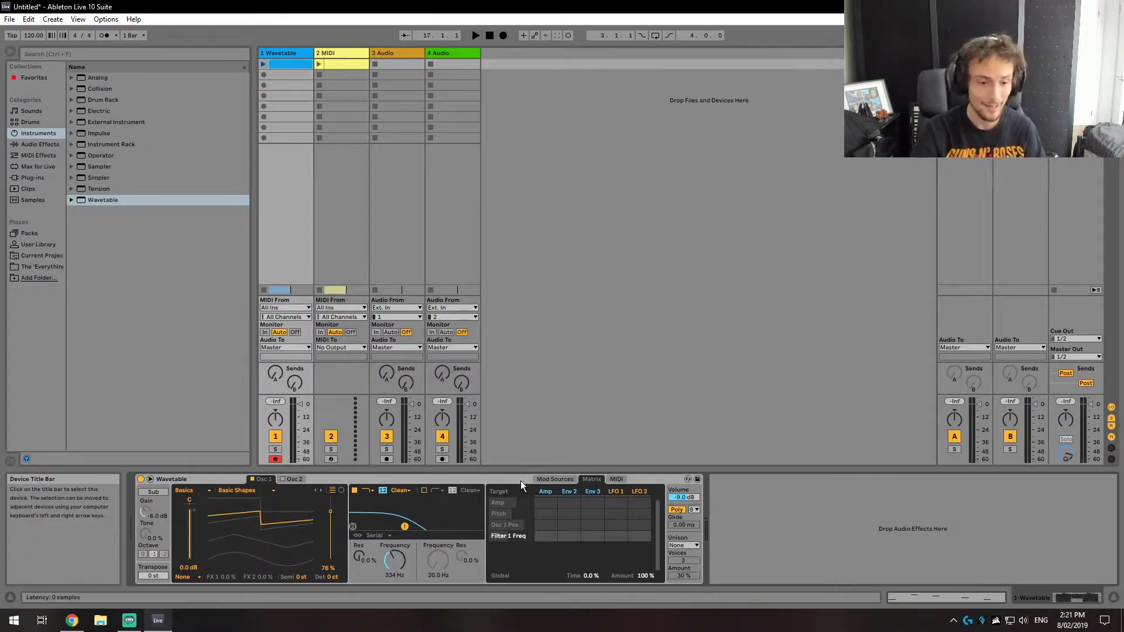
click(71, 199)
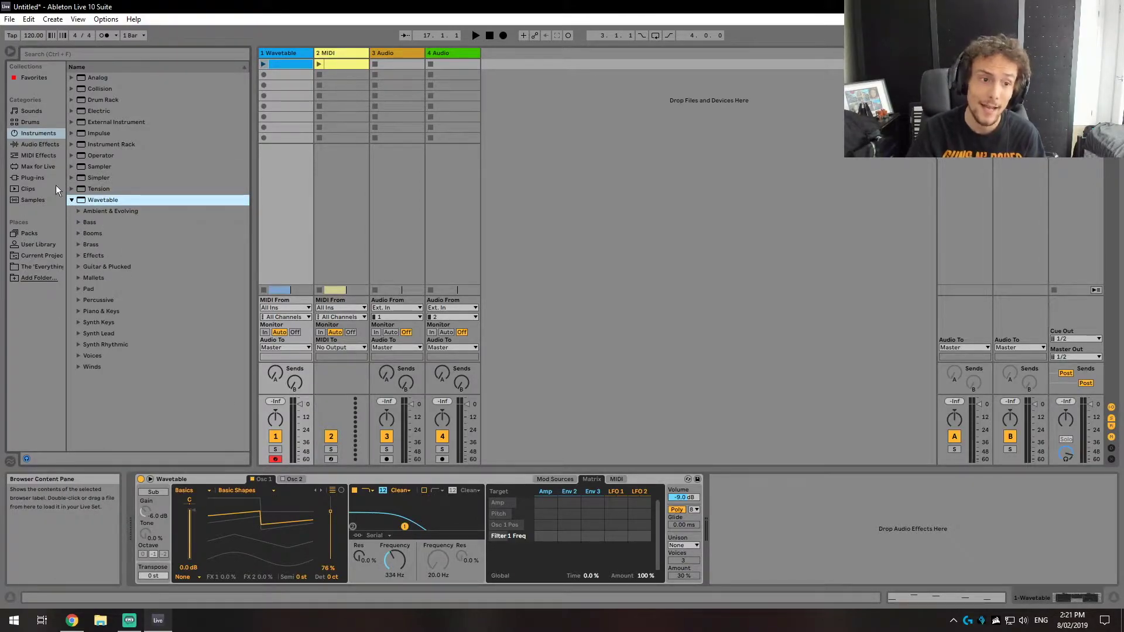
click(71, 200)
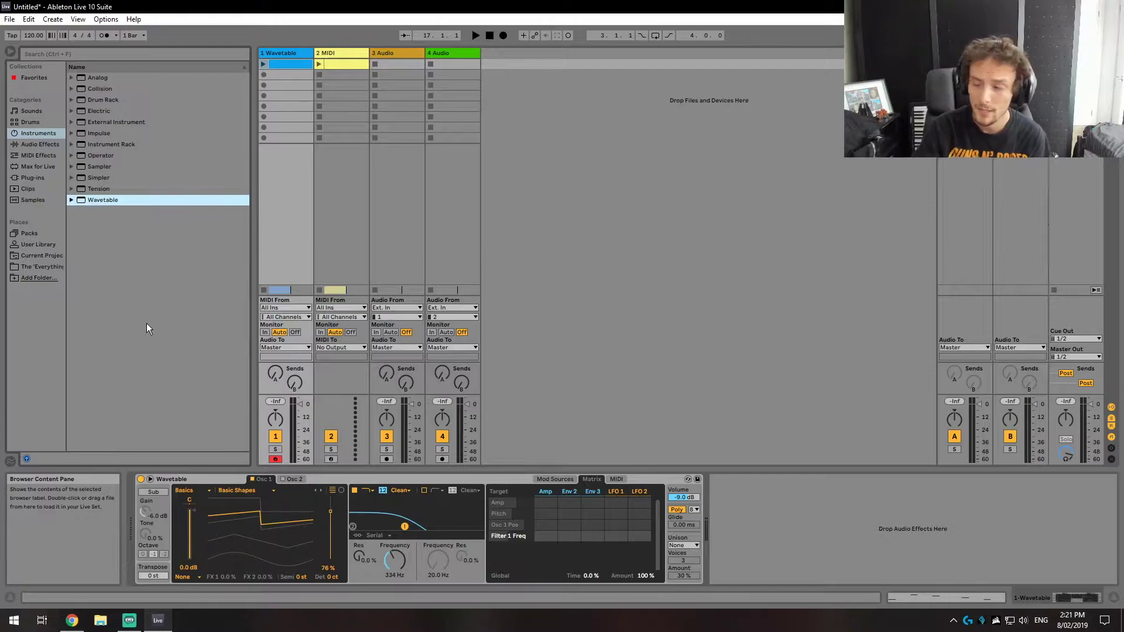
Load Echo onto the Wavetable track with 1/64 delay times and 33% reverb
click(54, 144)
click(94, 201)
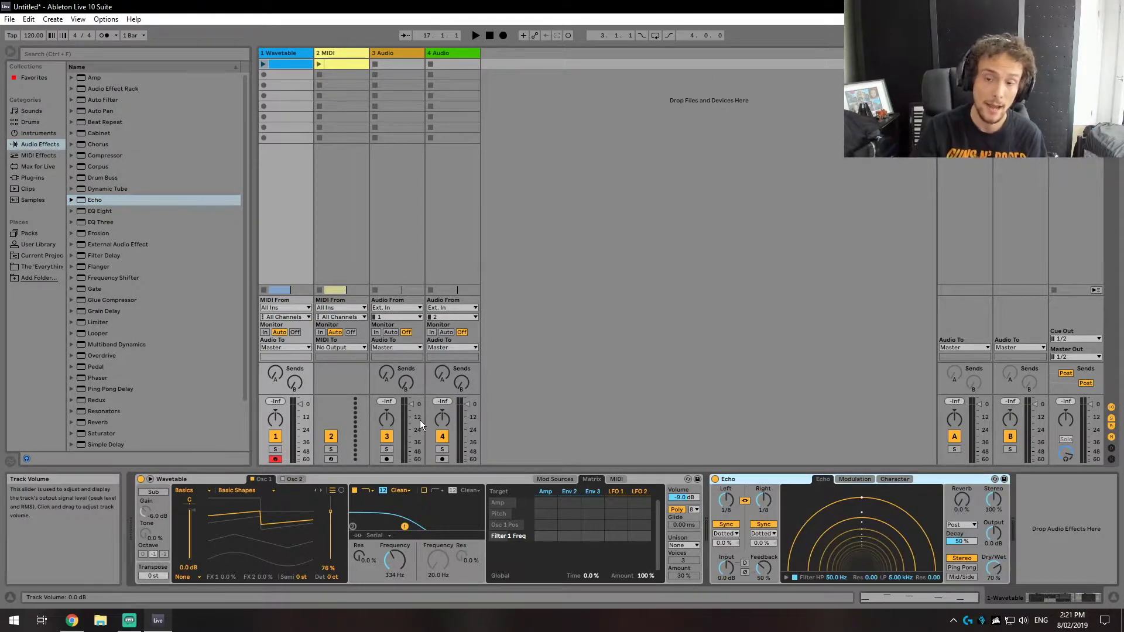
drag(765, 499, 765, 527)
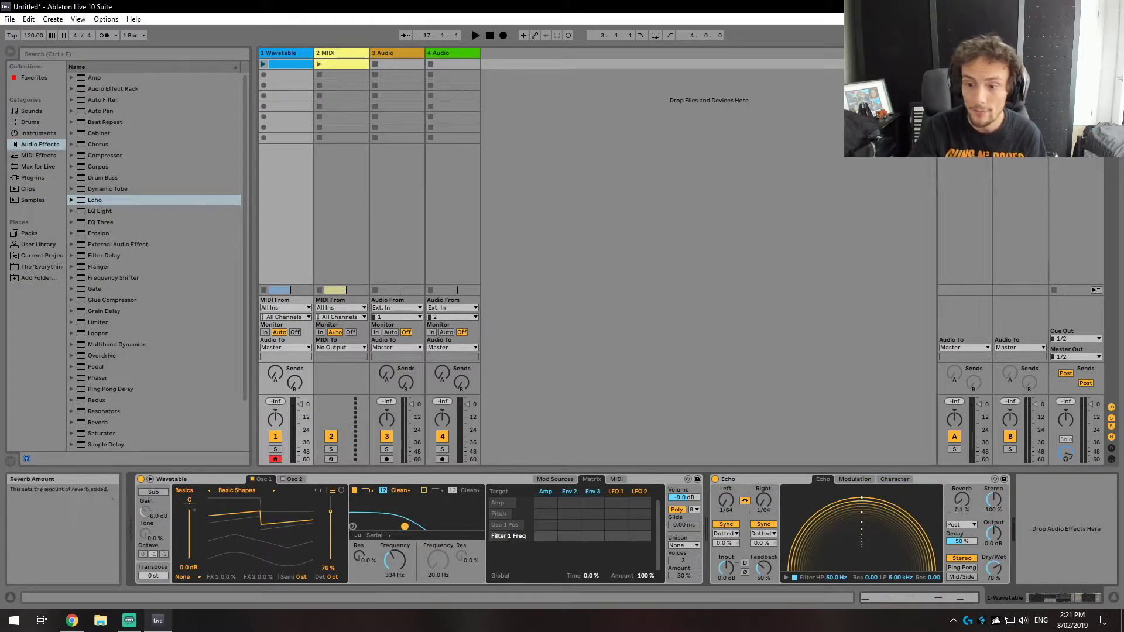
drag(956, 499, 955, 483)
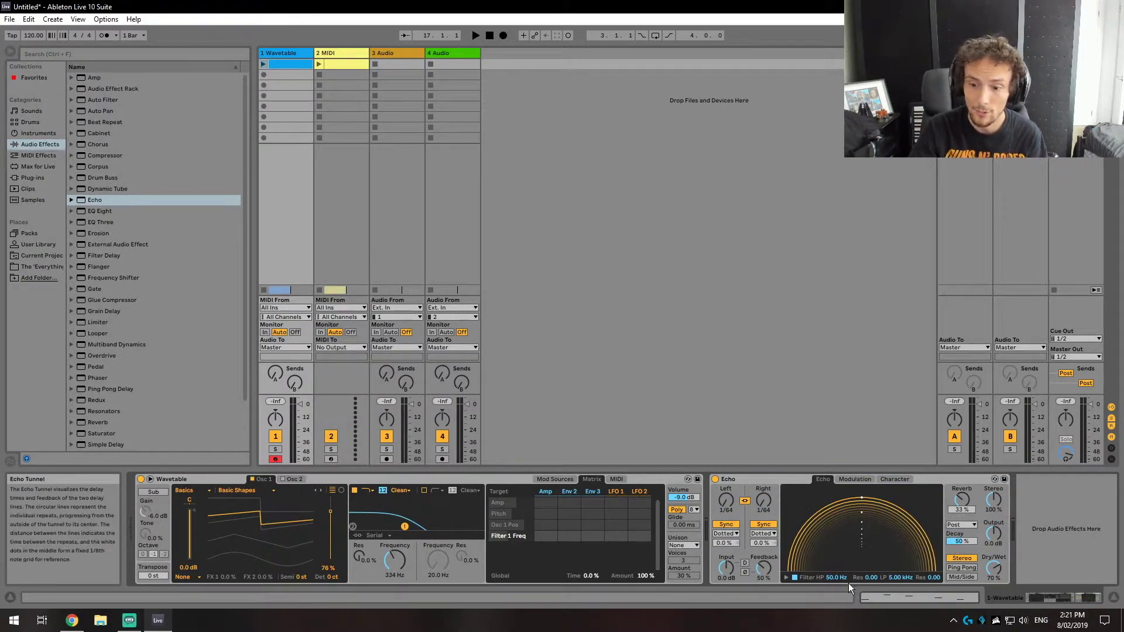
Look through Echo's Modulation and Character tabs, then delete the Echo device
click(855, 480)
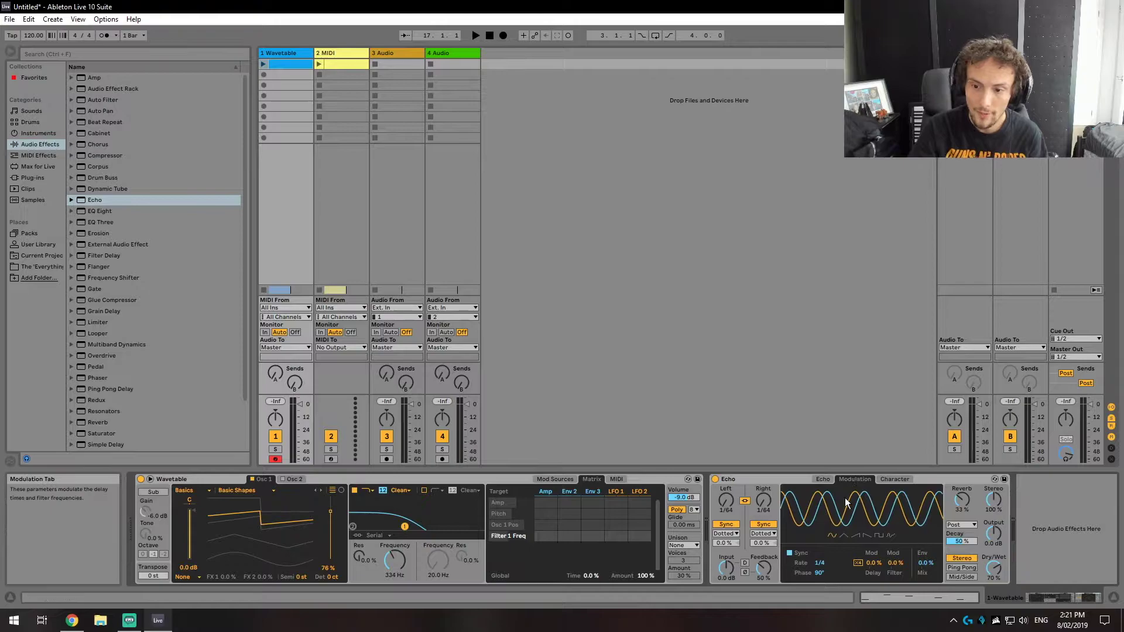
click(886, 480)
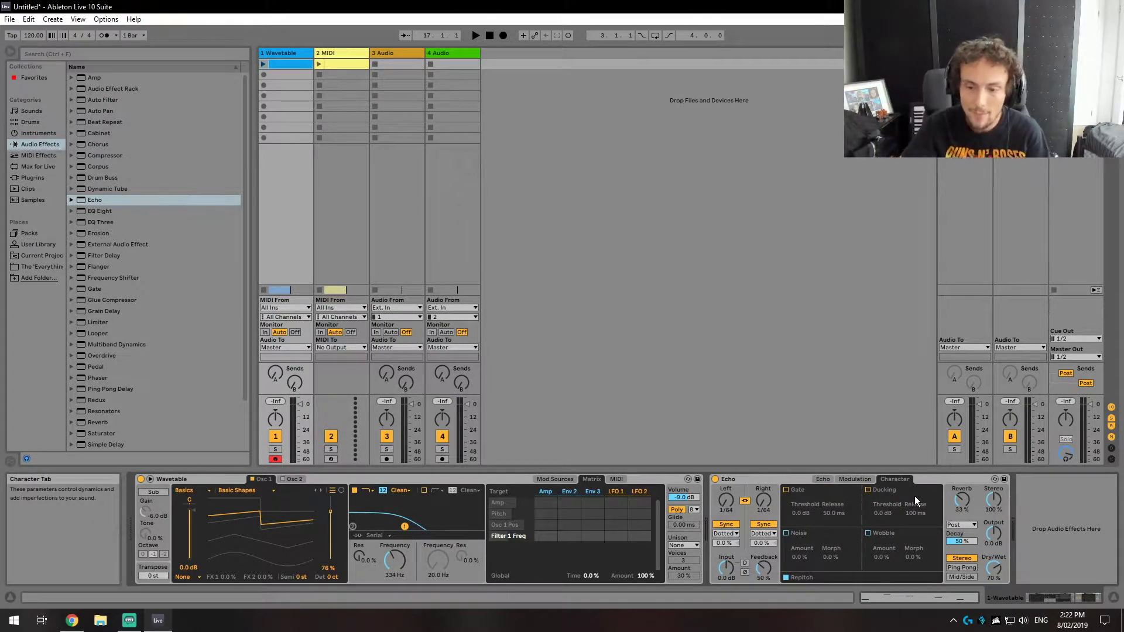
click(819, 479)
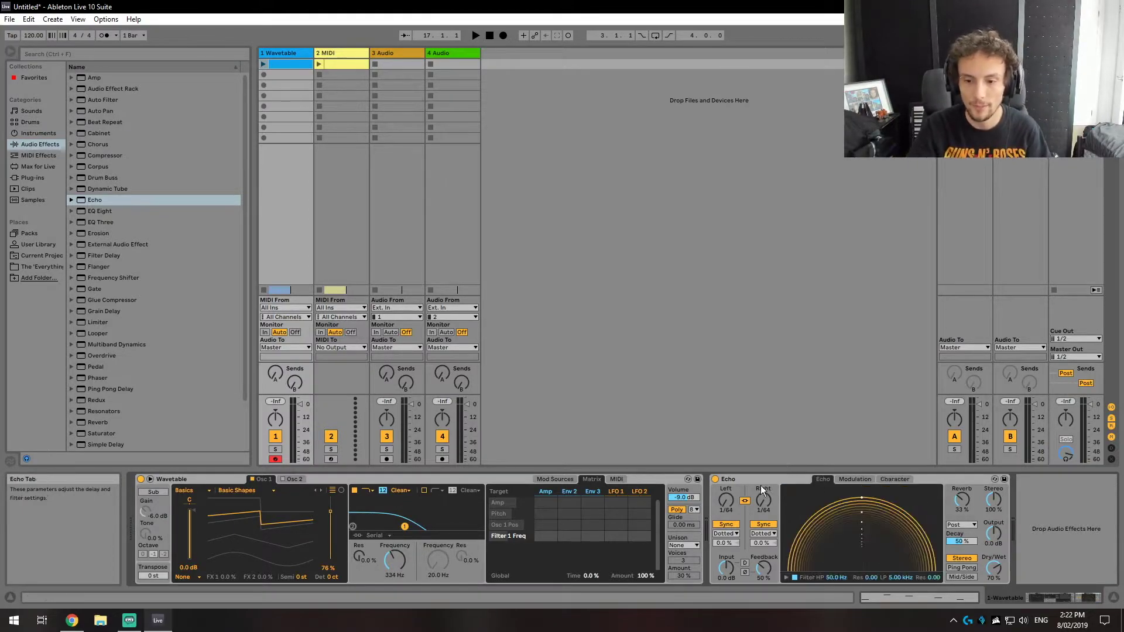
click(760, 484)
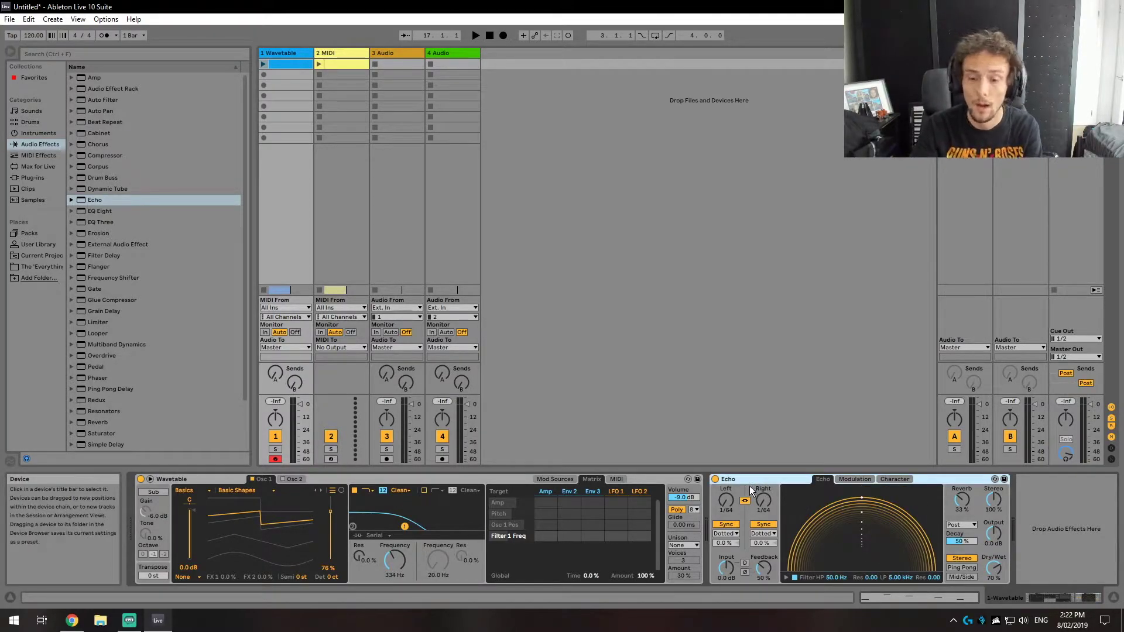
key(Delete)
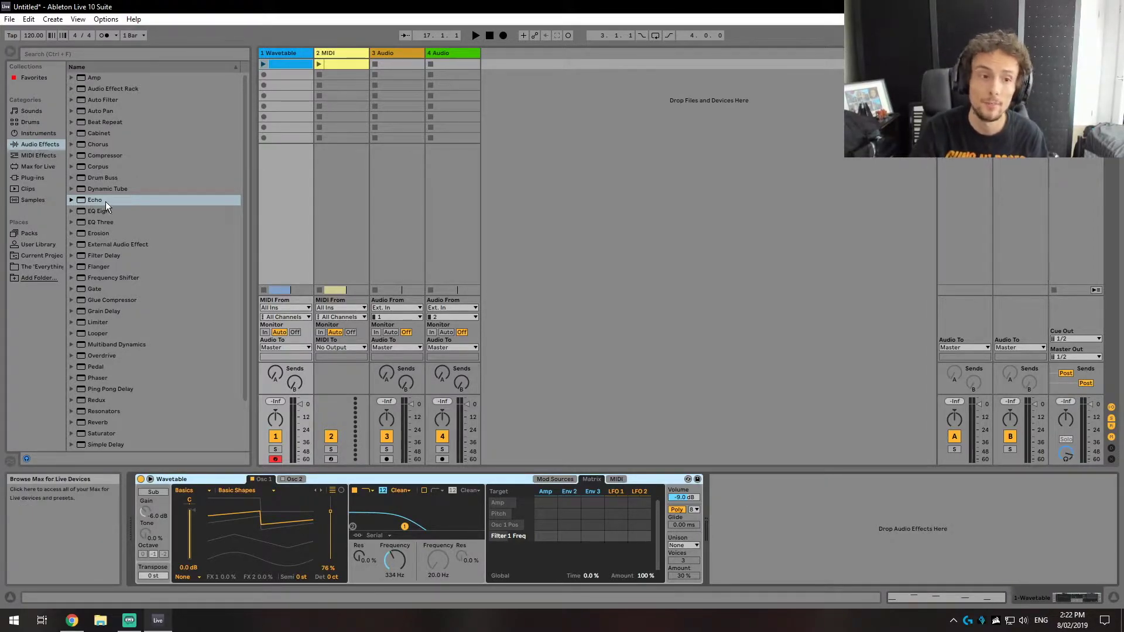
Add Pedal after Wavetable, set it to Fuzz with Sub on, and select the device
scroll(142, 266, down, 2)
drag(95, 311, 736, 457)
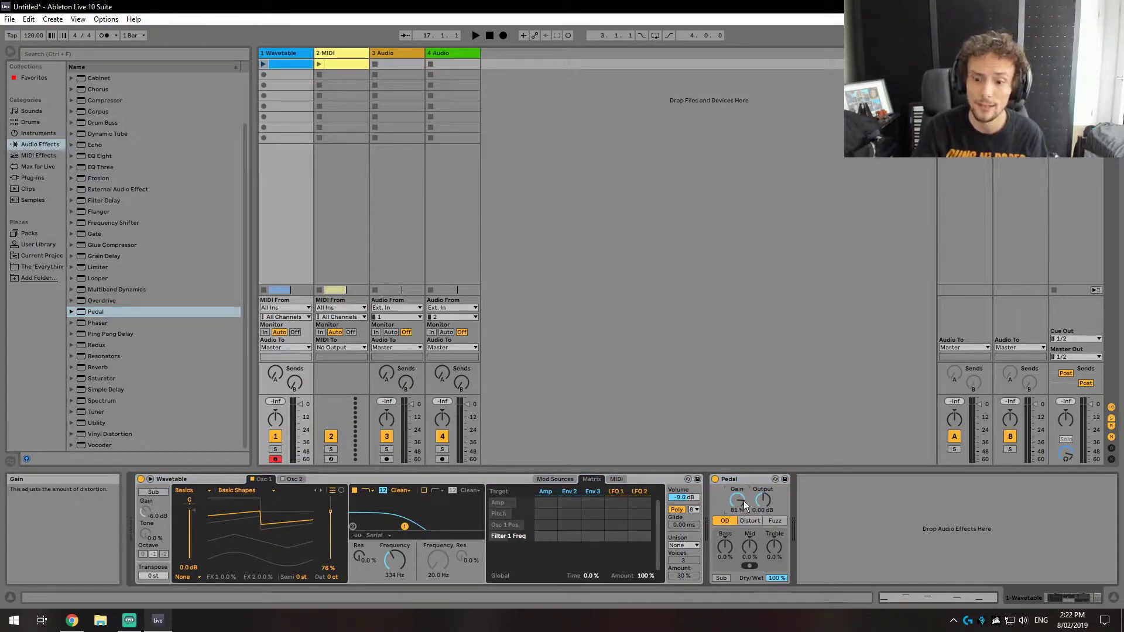
click(776, 521)
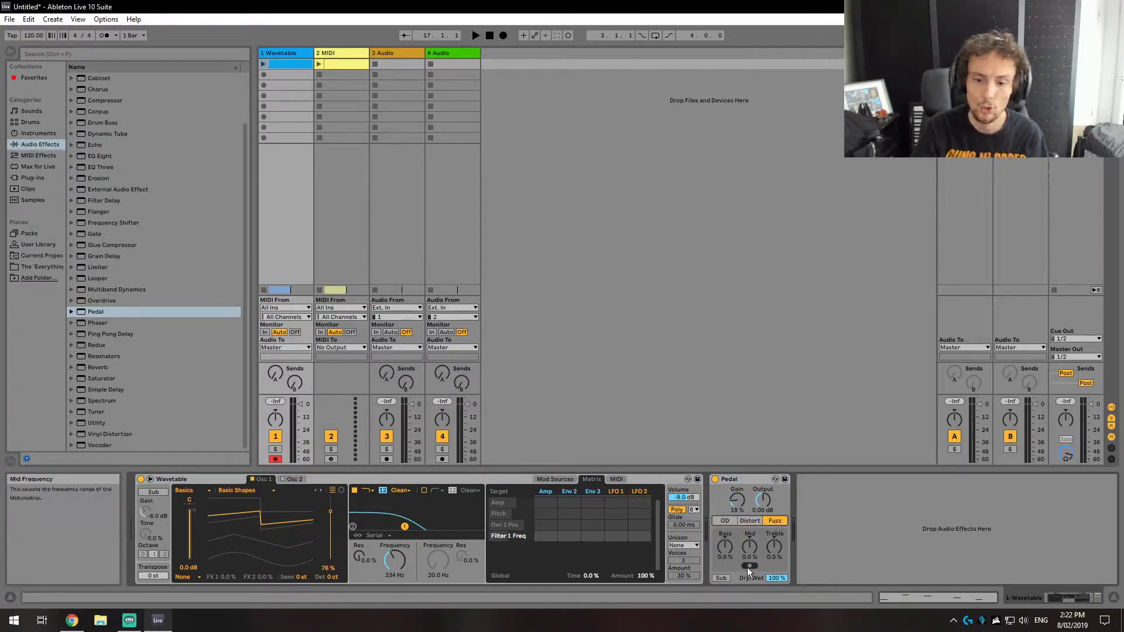
click(720, 578)
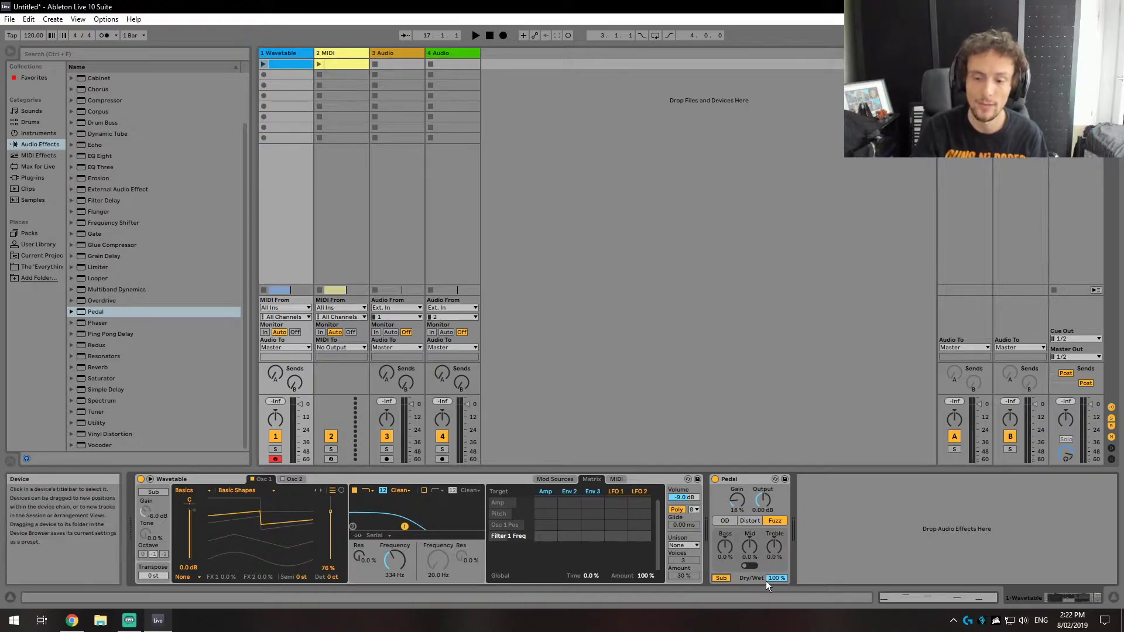
click(725, 480)
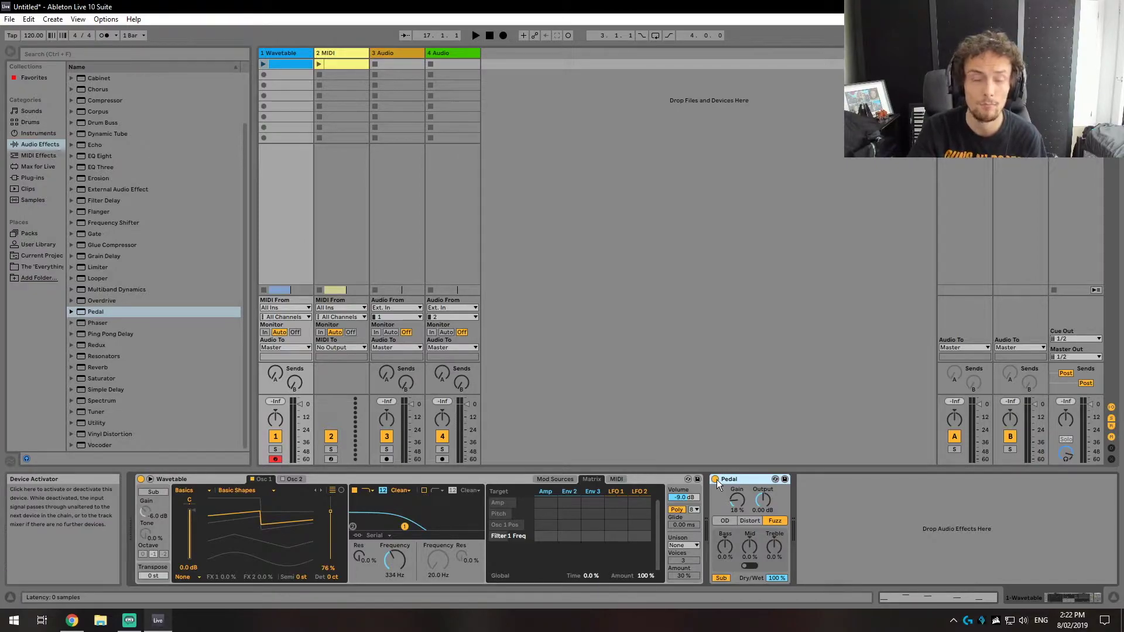
Delete the Pedal device and browse the Max for Live category
key(Delete)
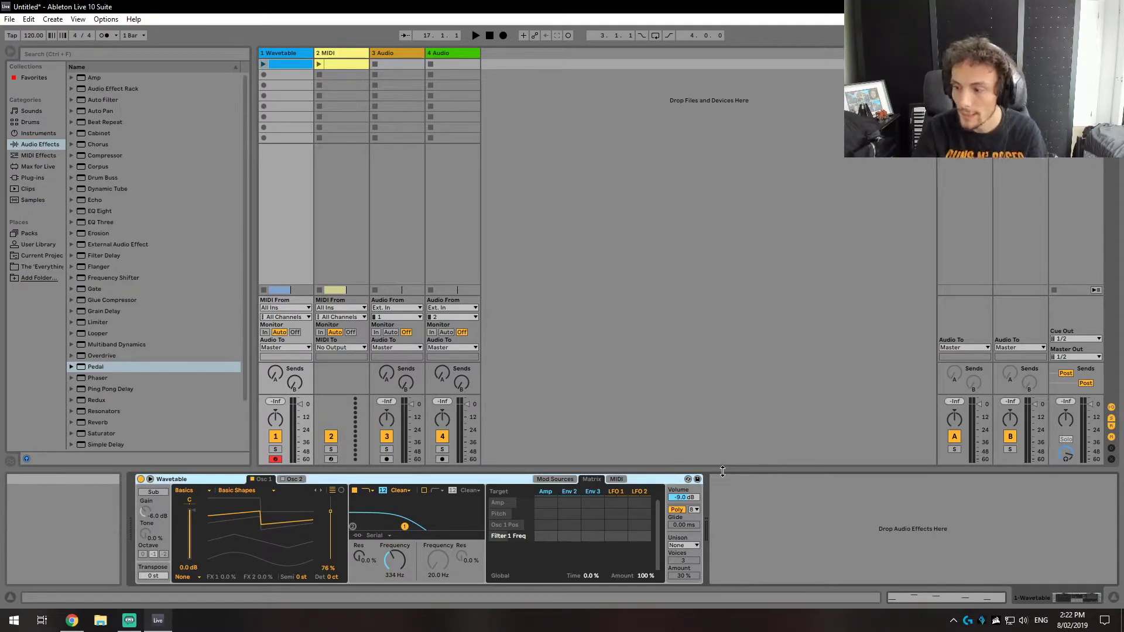
click(36, 167)
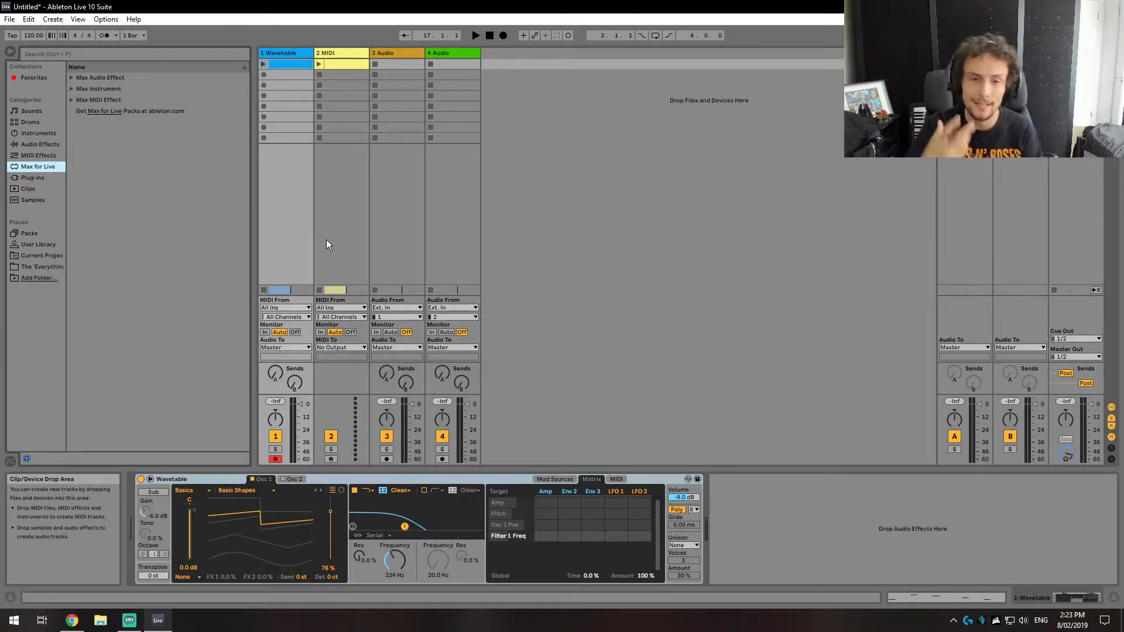
click(30, 176)
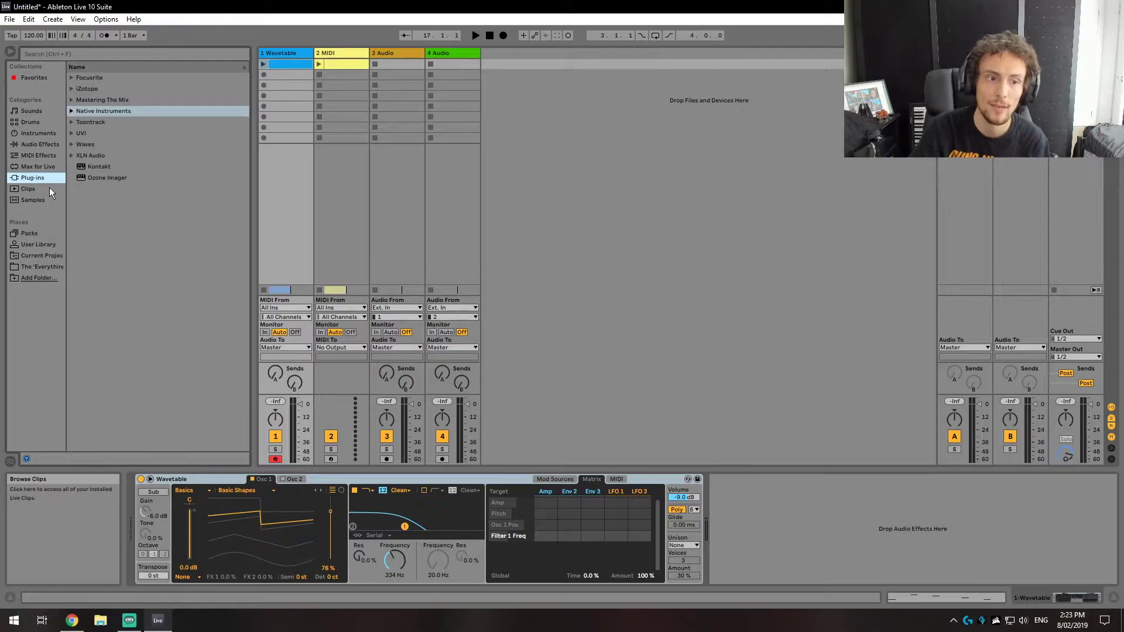
click(71, 620)
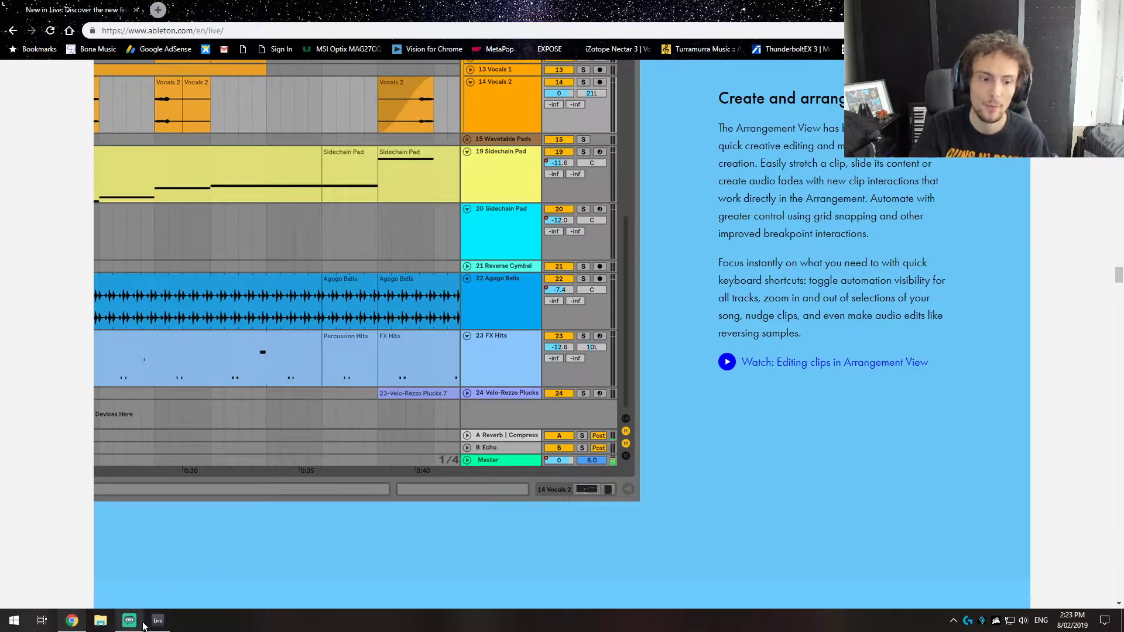
click(158, 621)
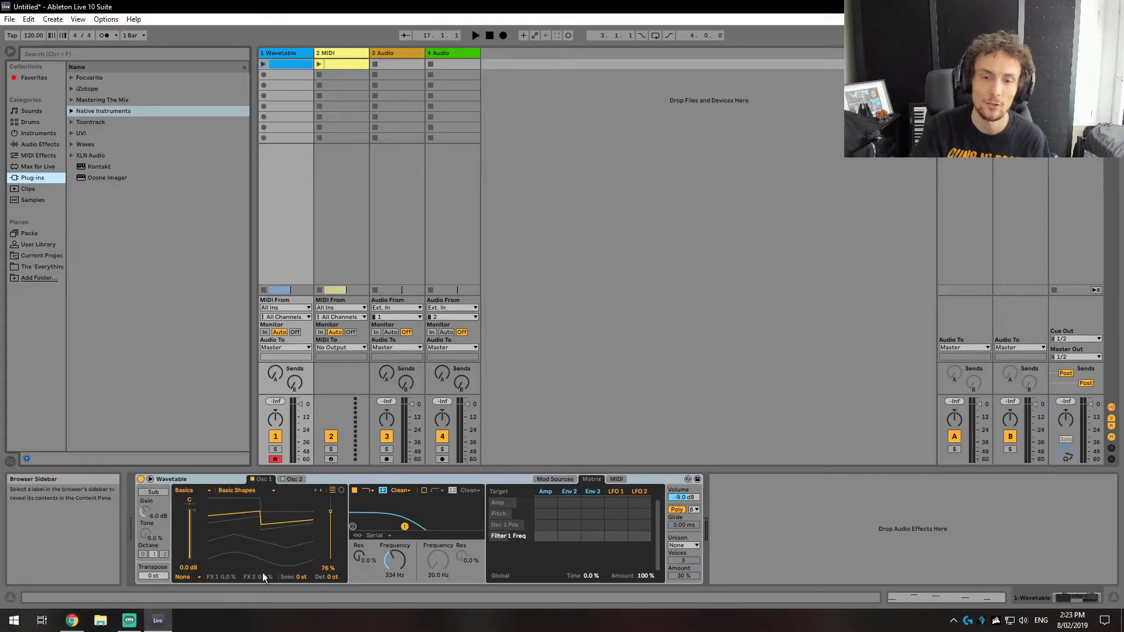
click(72, 620)
click(159, 622)
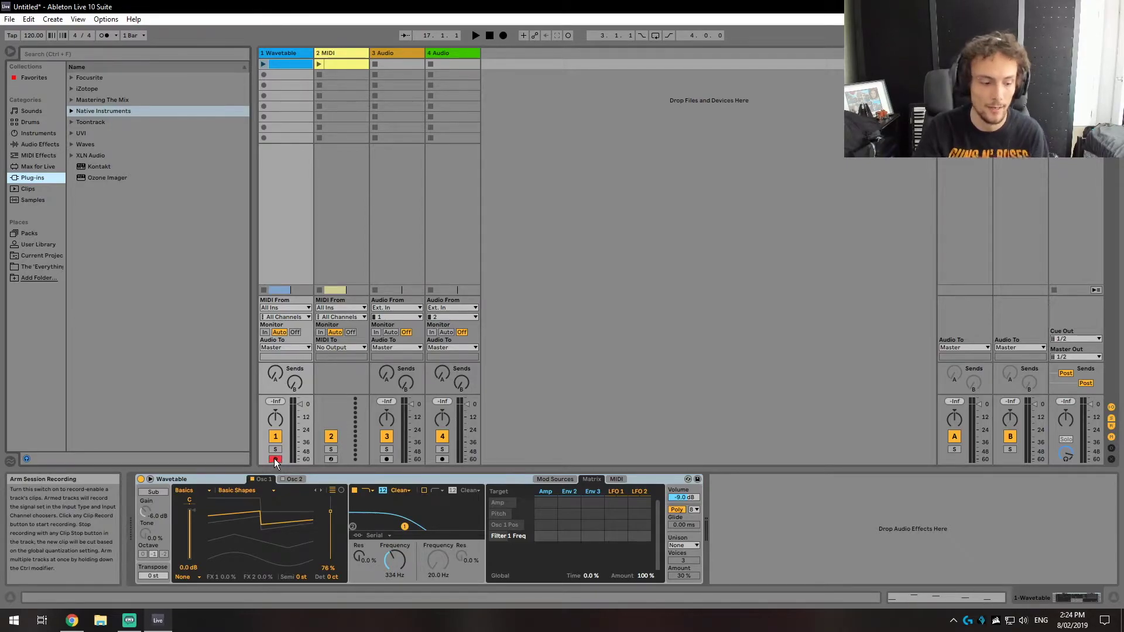
Switch to Arrangement View and back to Session View with Tab
key(Tab)
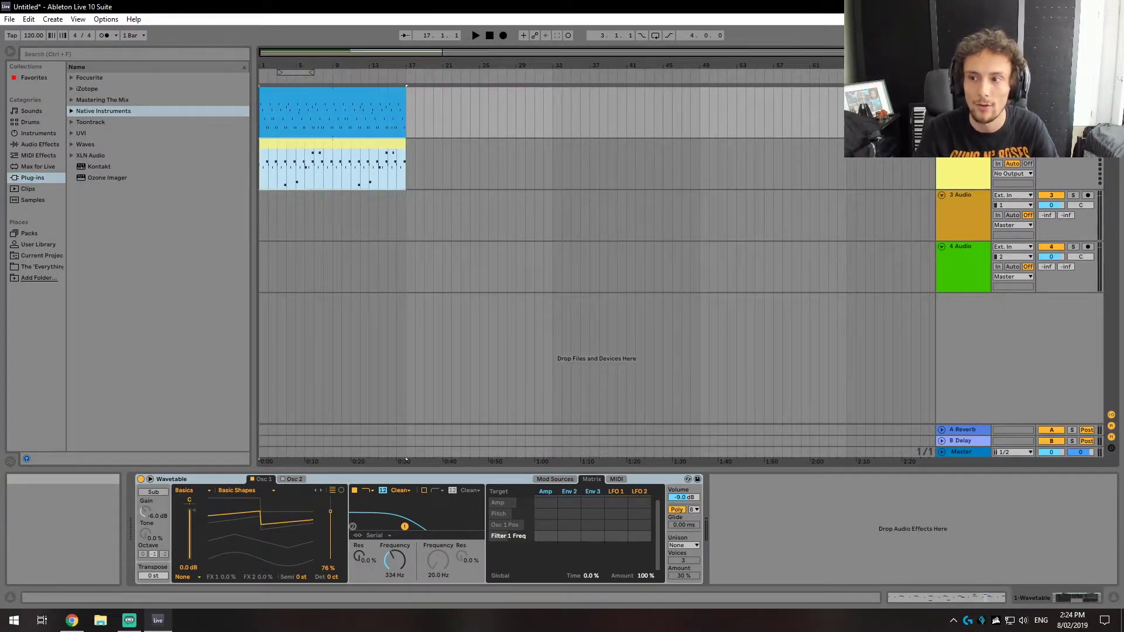
key(Tab)
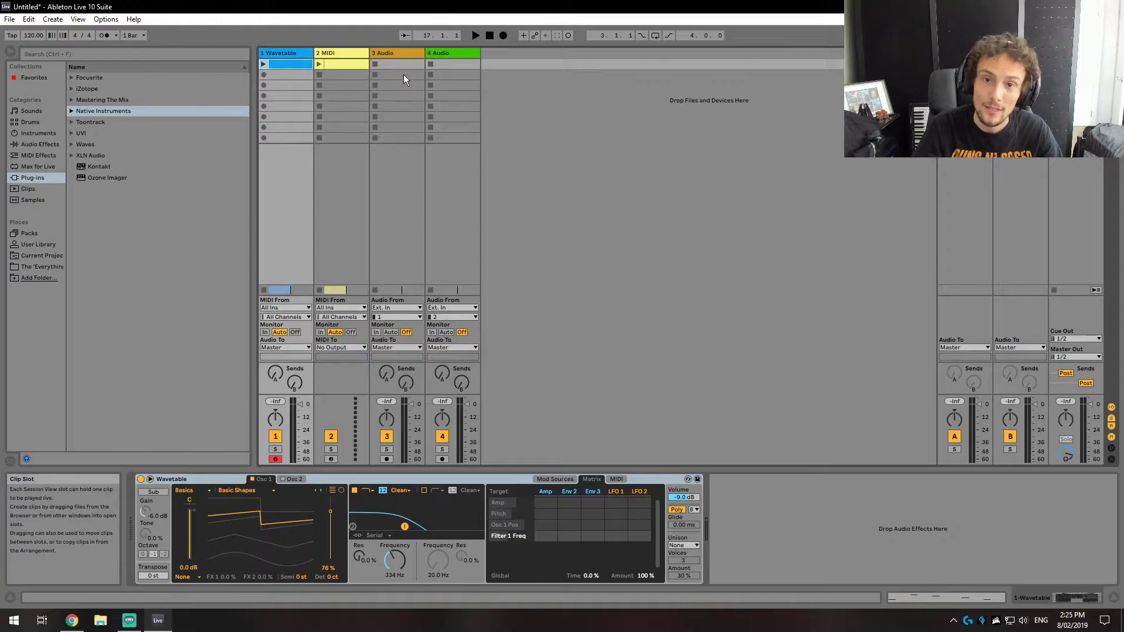
Open track 1's MIDI clip in the note editor and select both clips together
double_click(300, 64)
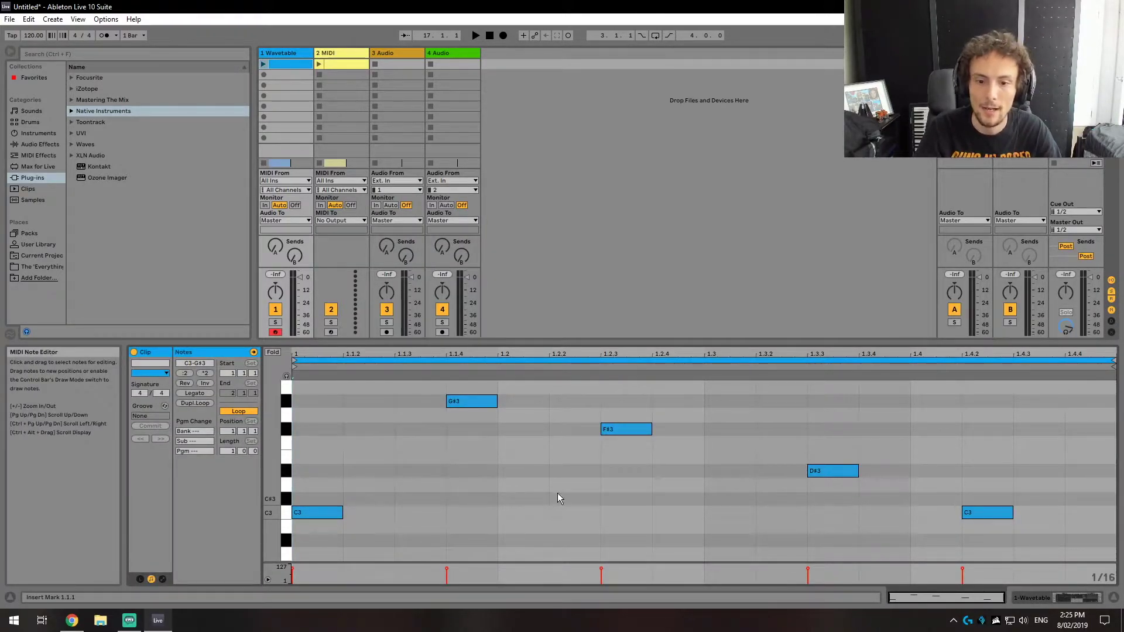
scroll(553, 483, down, 3)
scroll(556, 463, up, 6)
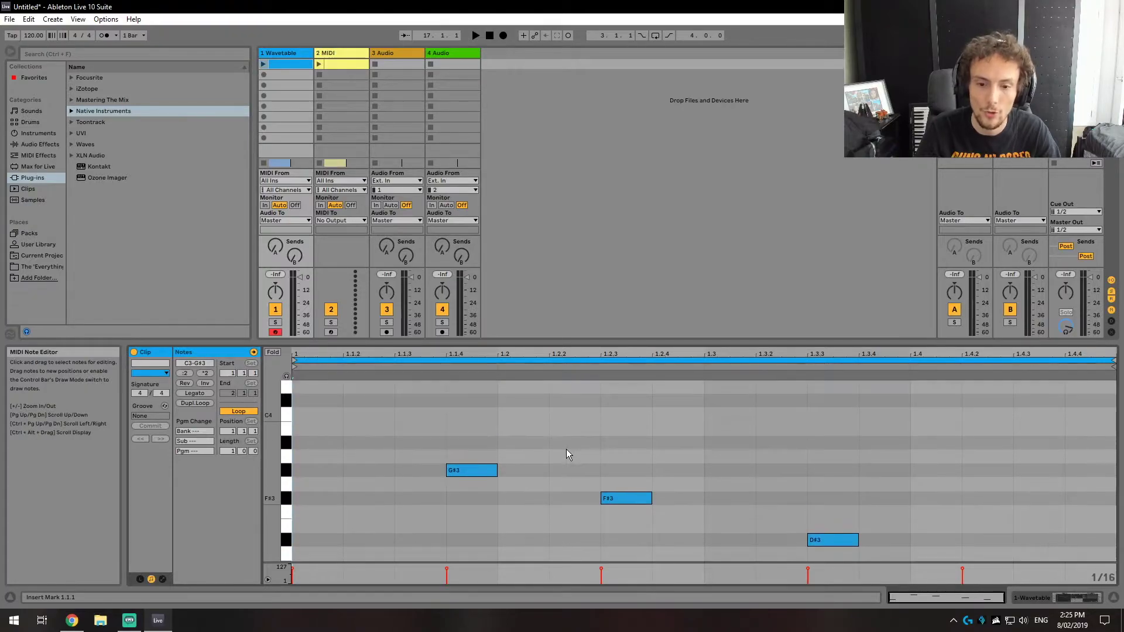
scroll(566, 449, down, 3)
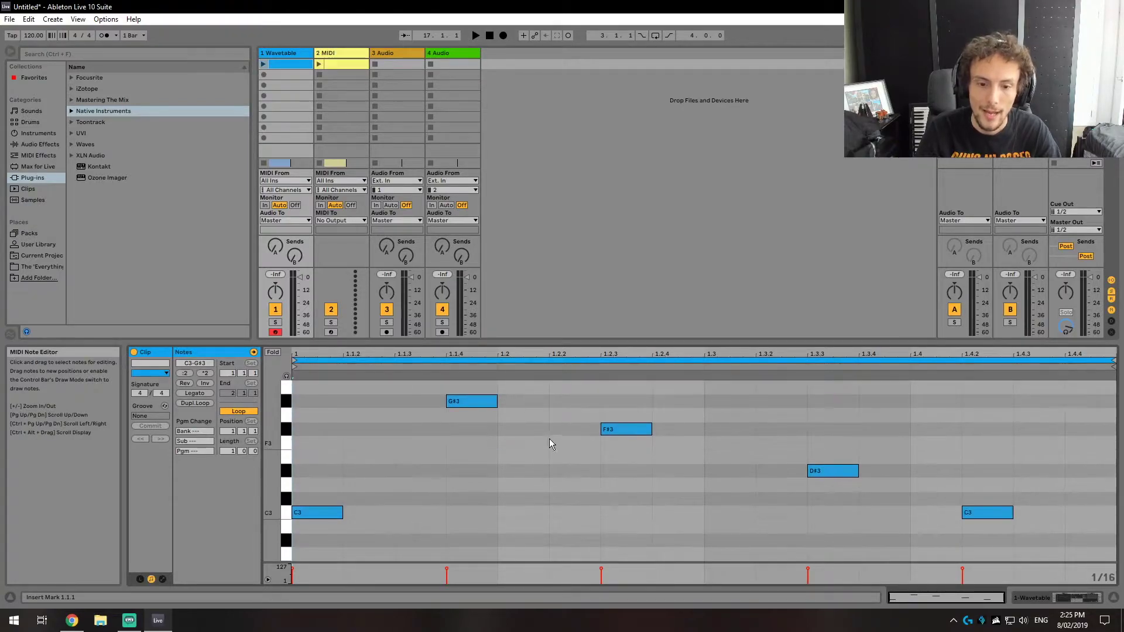
shift+click(346, 64)
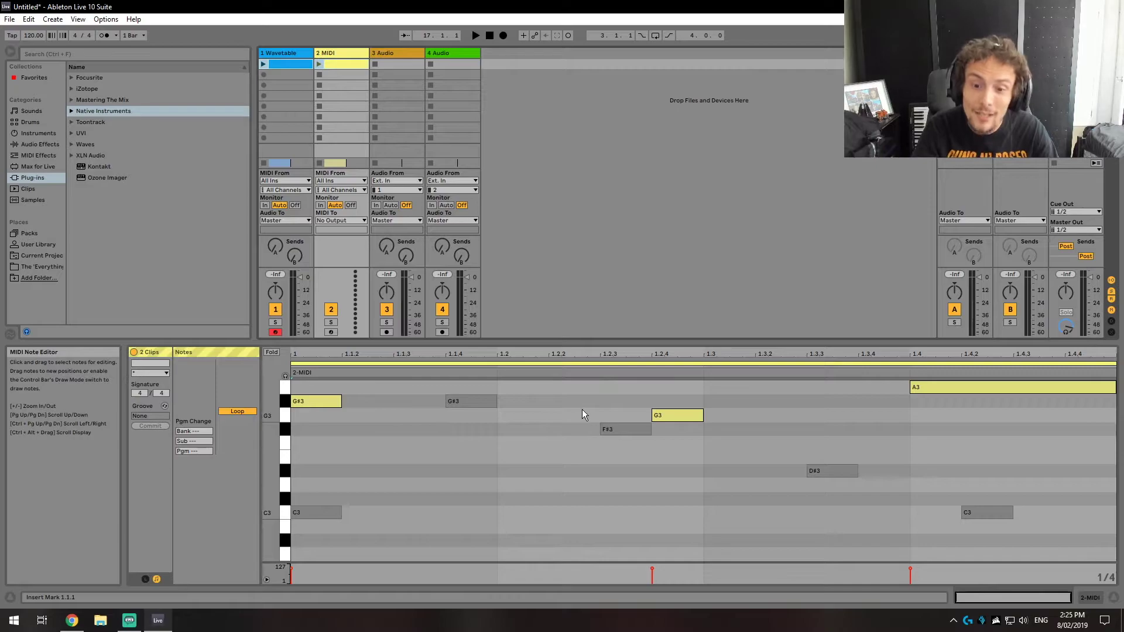
Switch focus between the Wavetable and yellow clips, lengthening the yellow G#3 note toward 1.2
click(474, 404)
click(477, 423)
click(458, 400)
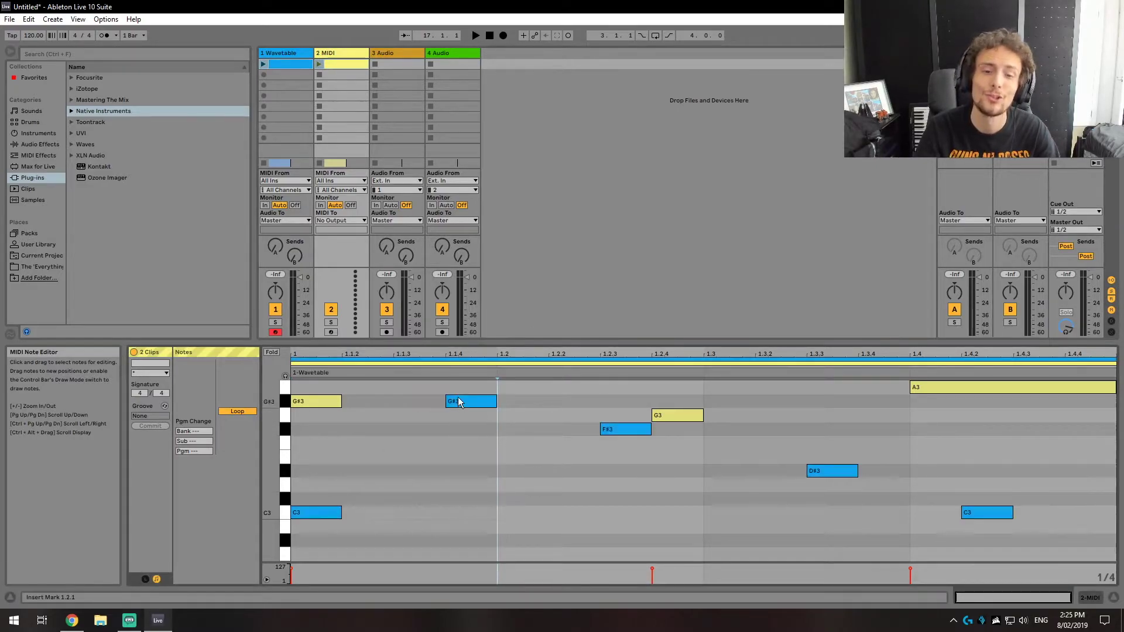
click(327, 402)
click(463, 399)
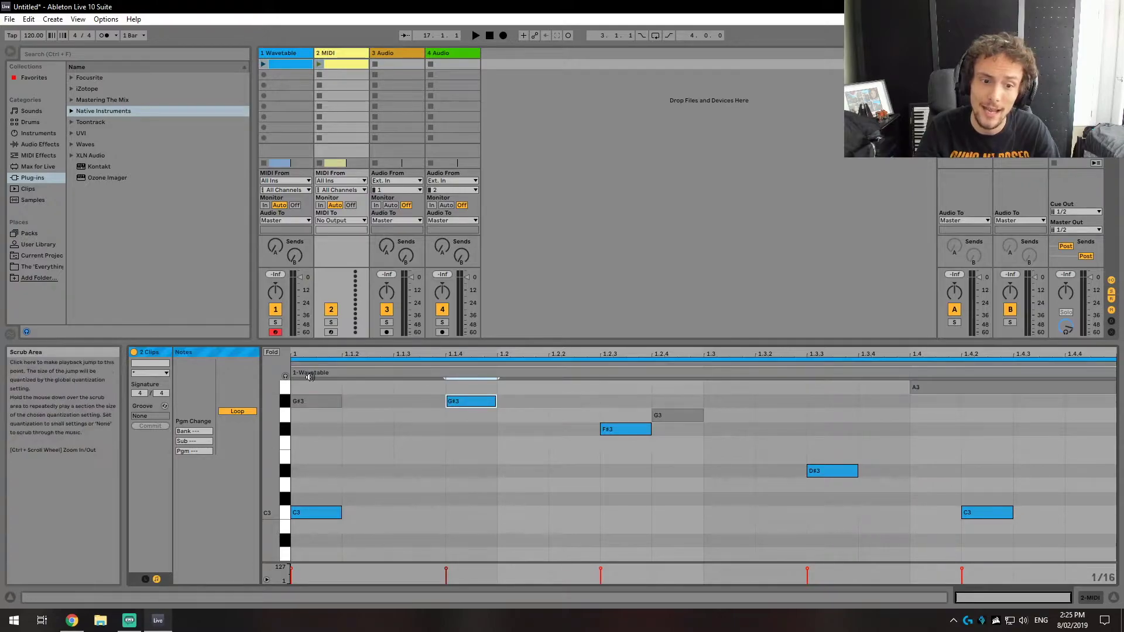
click(361, 364)
click(363, 360)
click(364, 363)
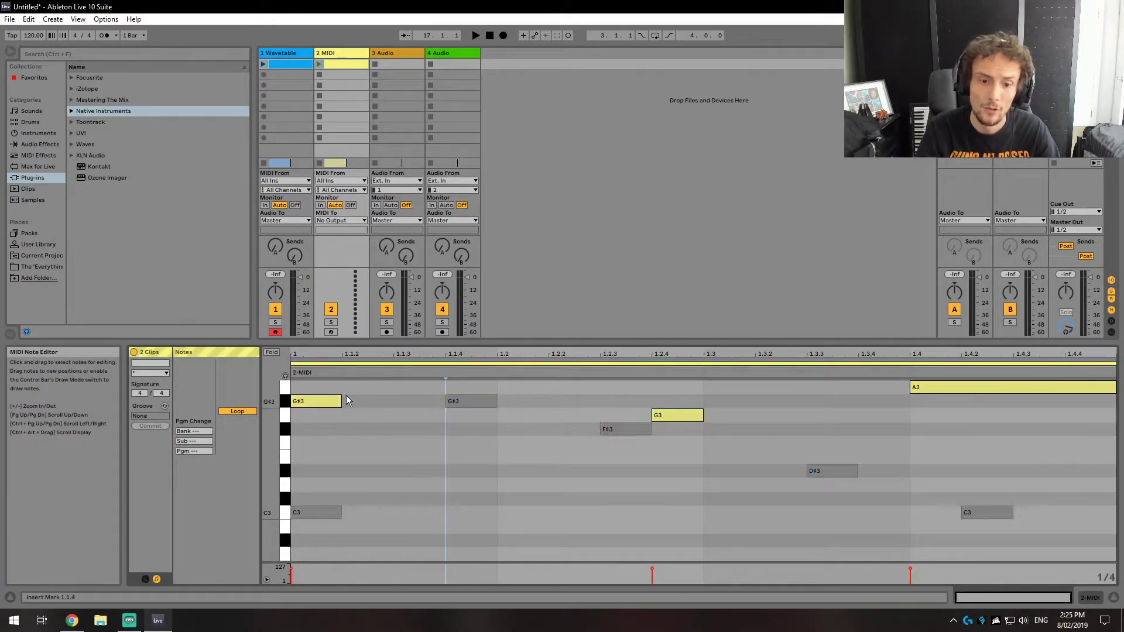
drag(339, 401, 495, 403)
click(494, 402)
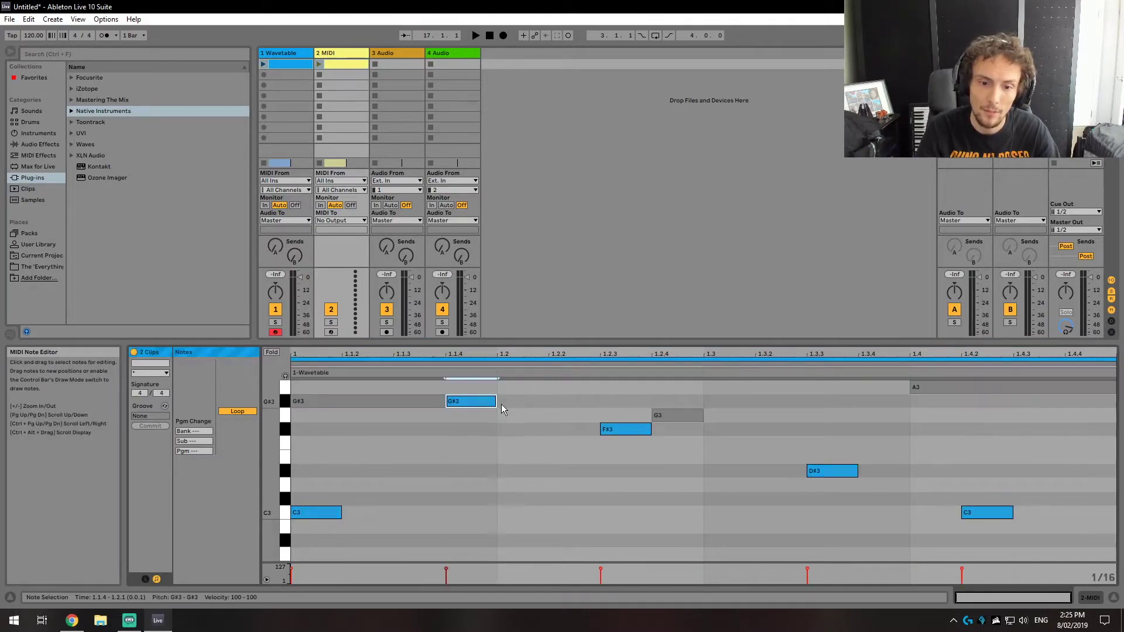
In Arrangement View, select the blue Wavetable clip and both MIDI clips with Ctrl+A
key(Tab)
click(493, 209)
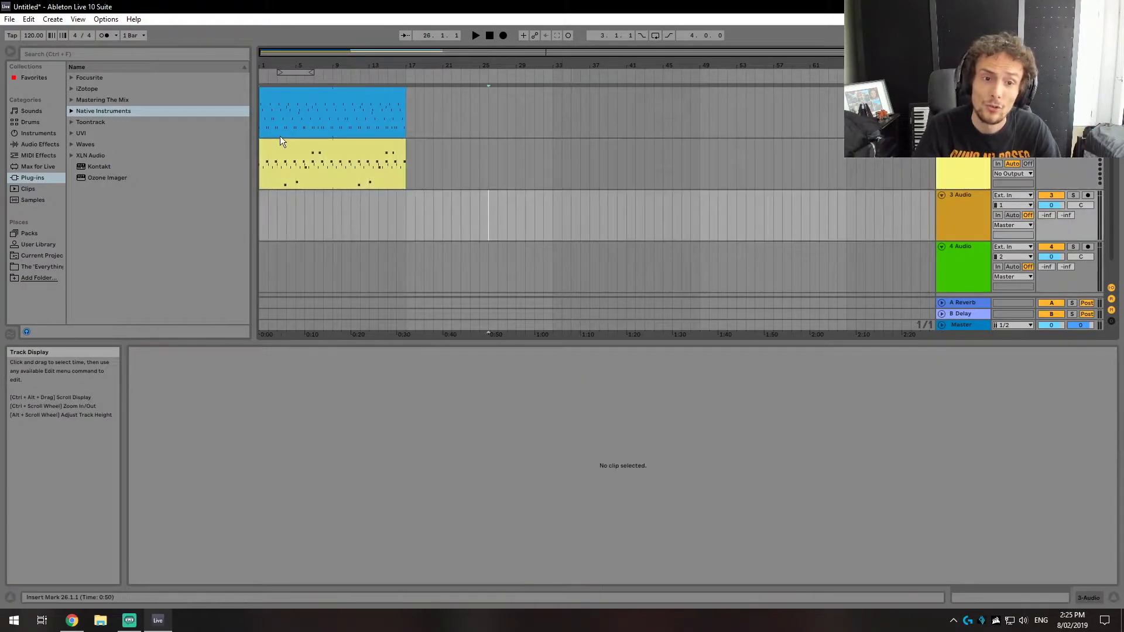
click(388, 118)
key(ctrl+a)
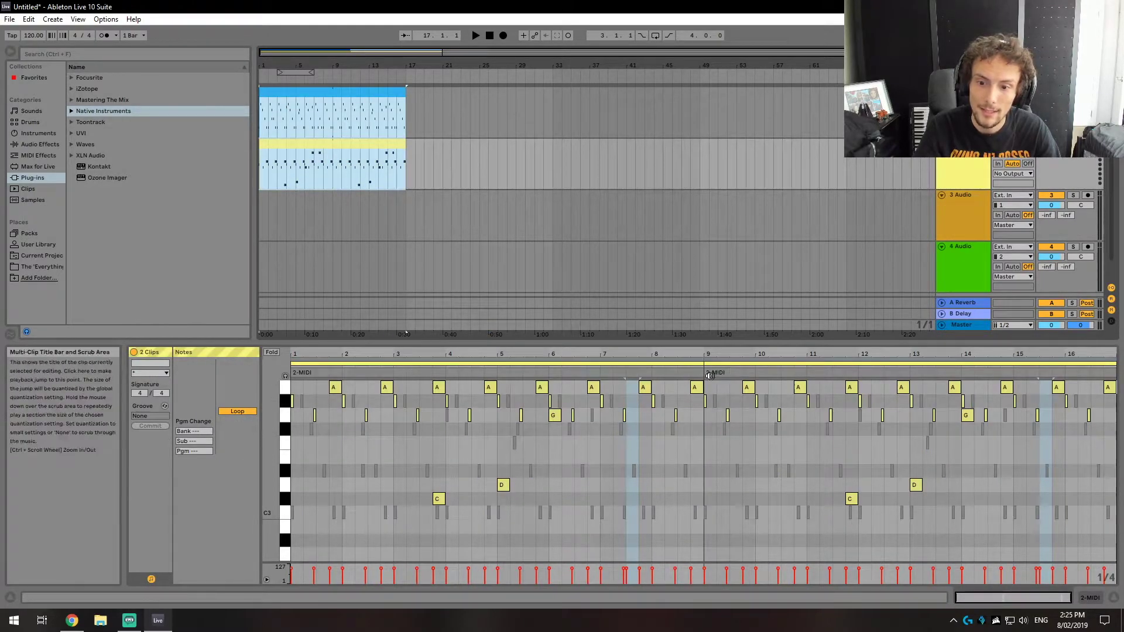
click(706, 401)
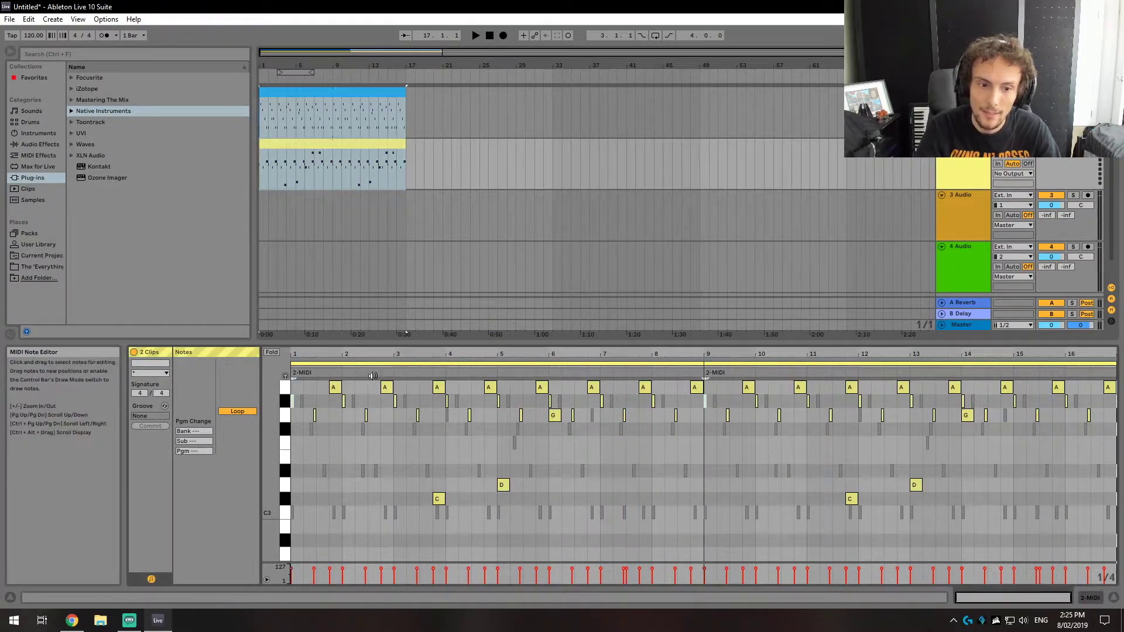
click(614, 455)
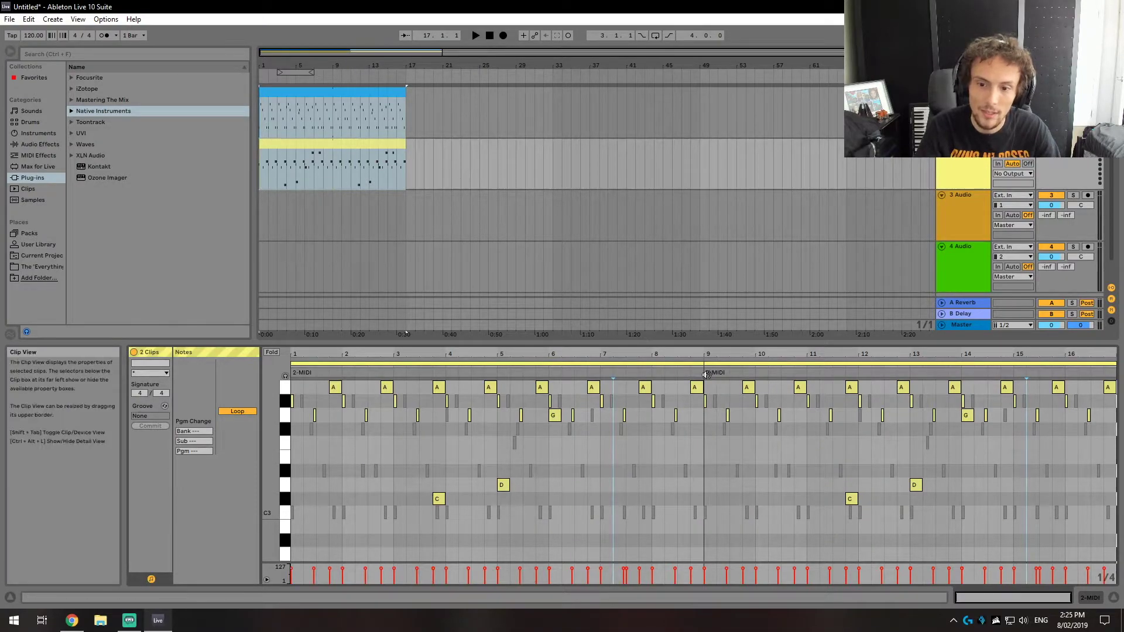
Reselect both arrangement clips and add an F3 note at the yellow MIDI clip's start
click(330, 119)
click(424, 131)
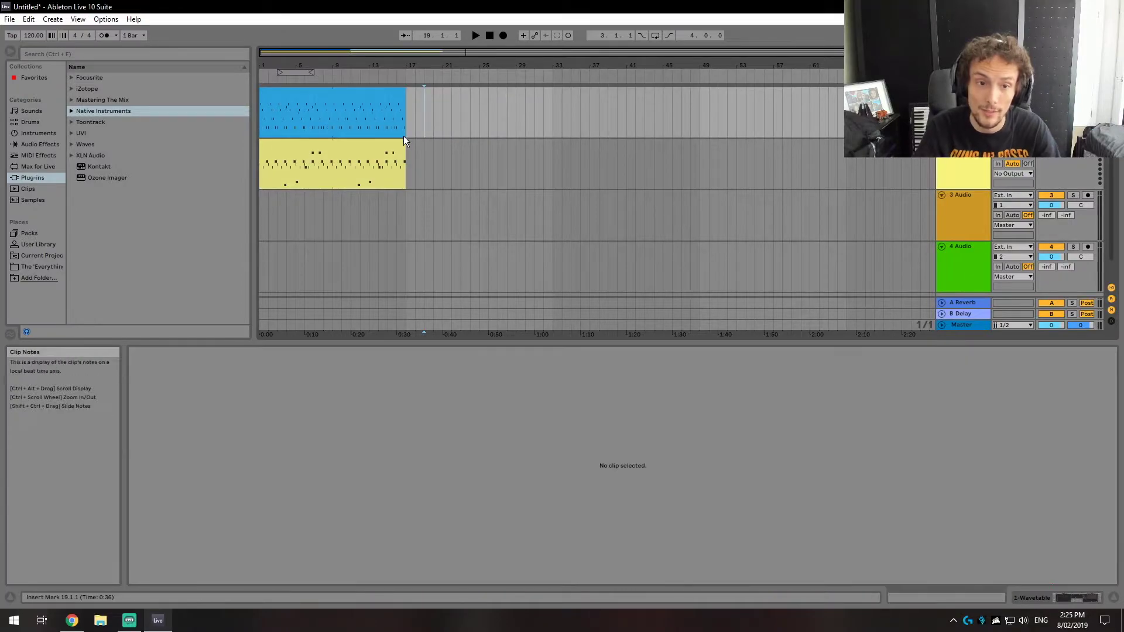
click(400, 136)
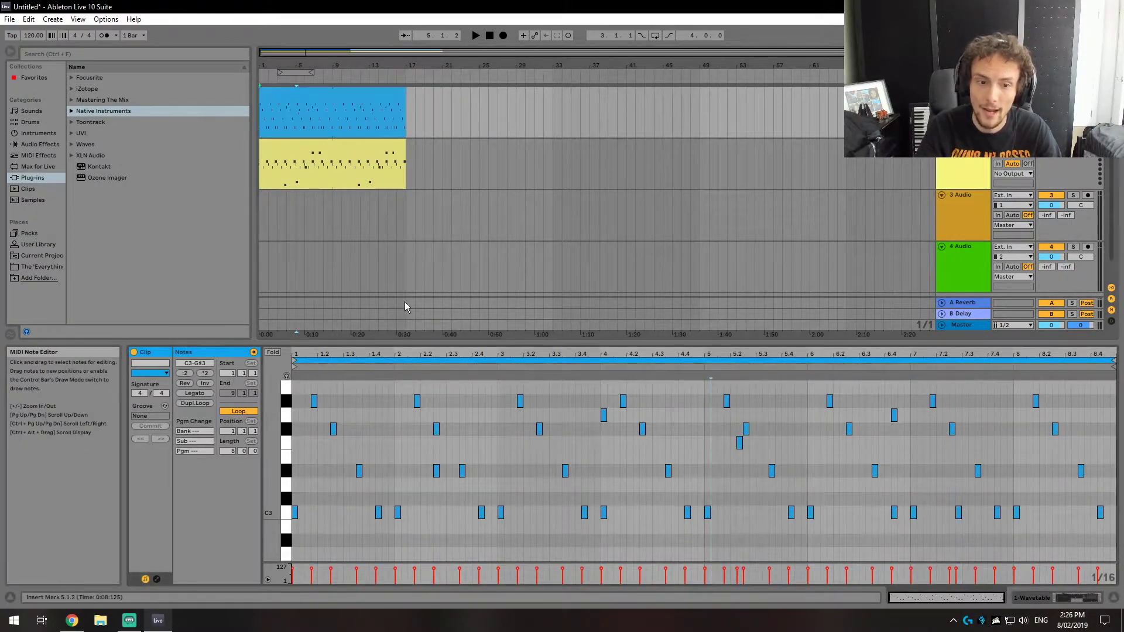
key(ctrl+a)
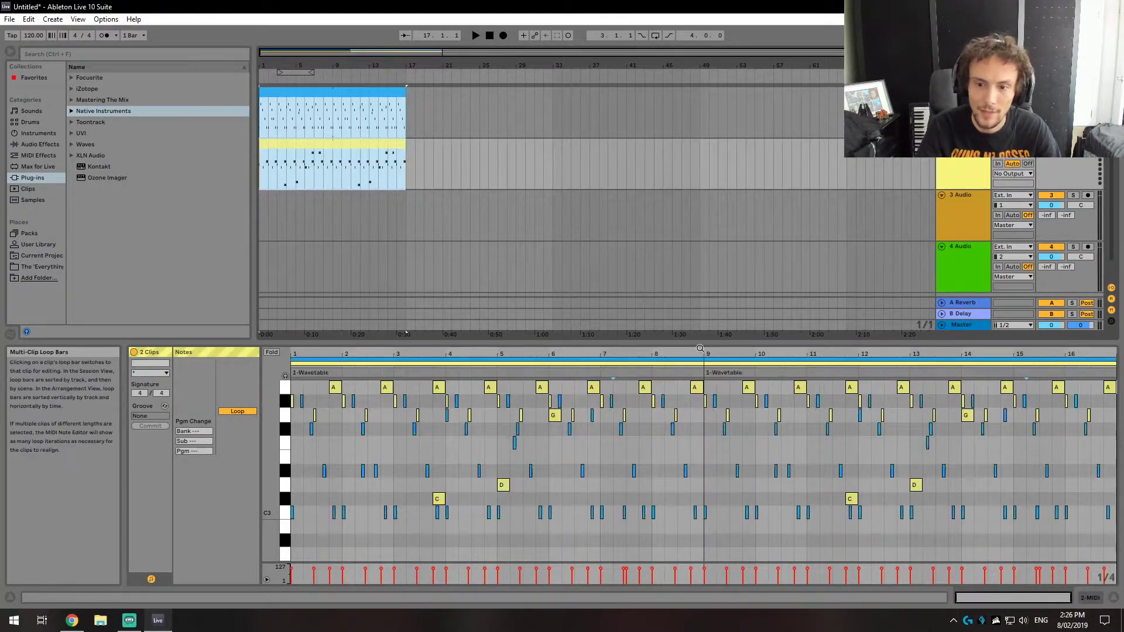
double_click(714, 434)
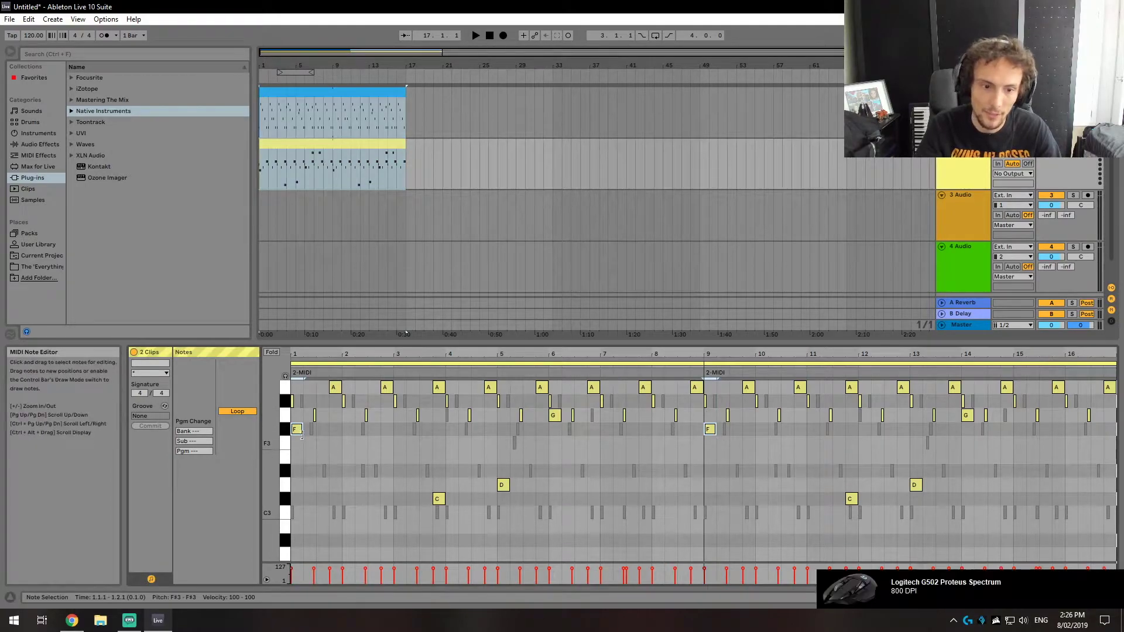
click(423, 159)
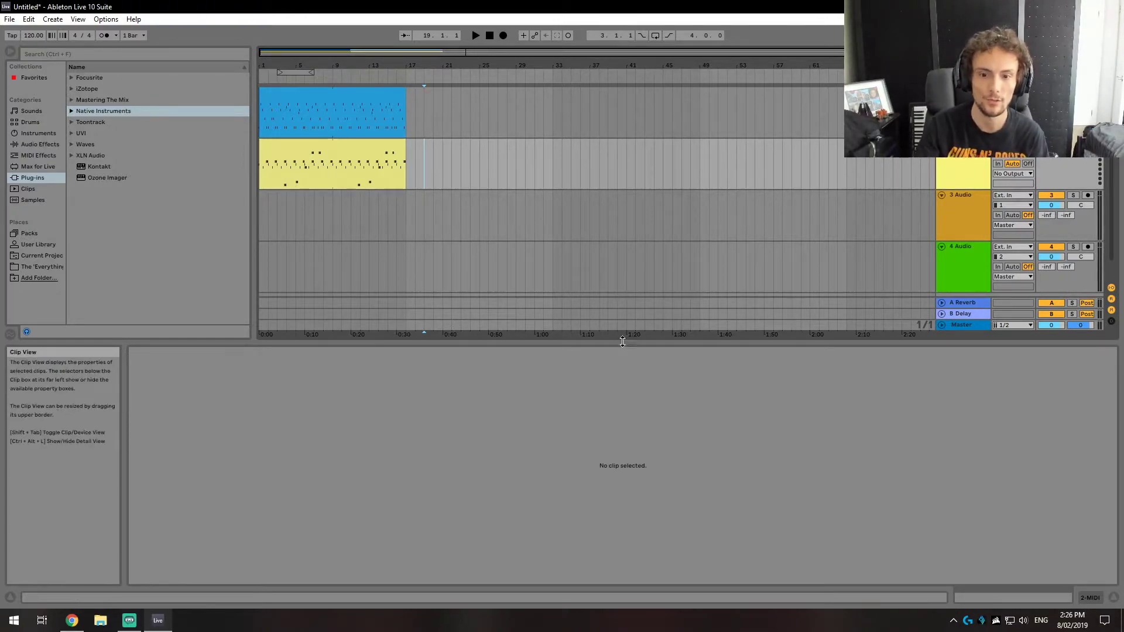
Select bars 14.3–15.3 and add a D3 note at 6.4.3 in the Wavetable clip
drag(620, 343, 607, 414)
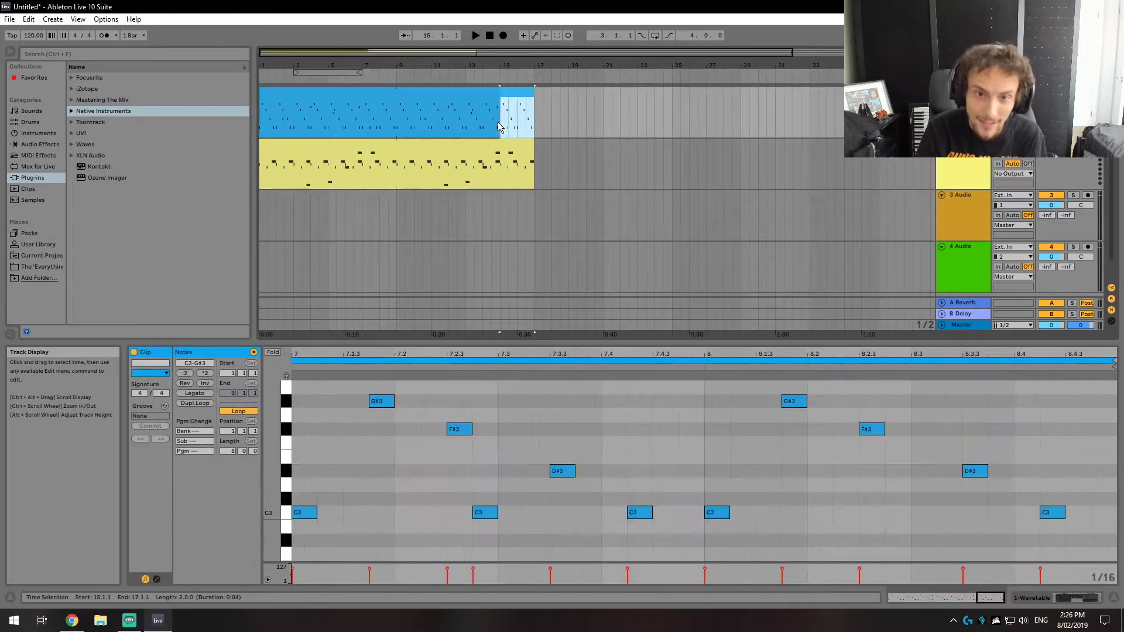
mouse_move(497, 122)
mouse_down()
mouse_move(486, 126)
mouse_move(514, 128)
mouse_up()
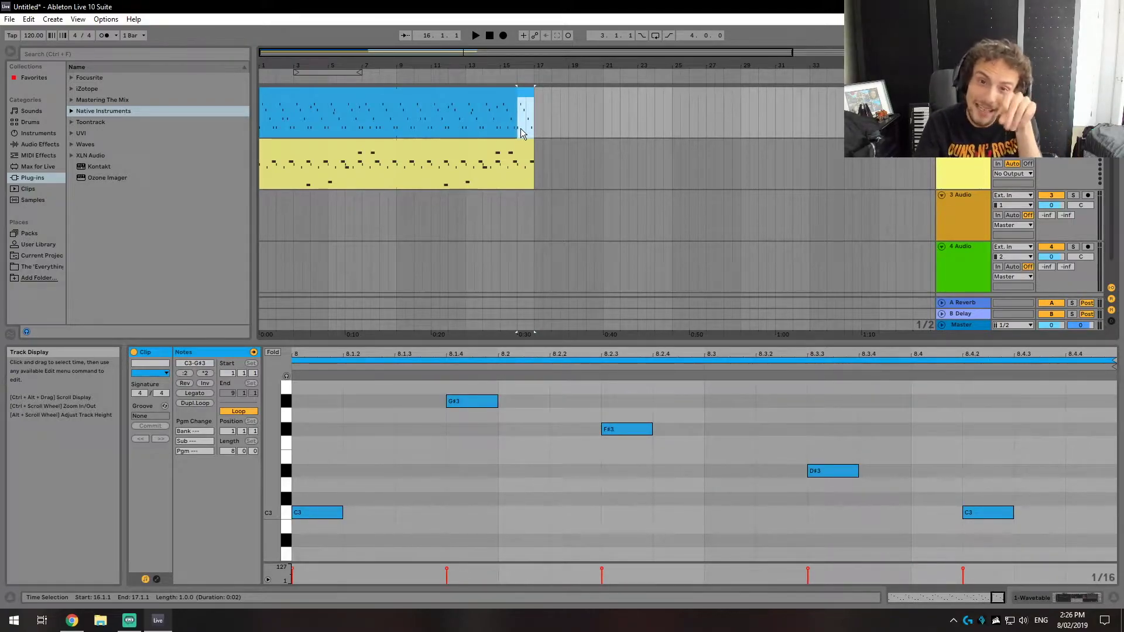
drag(521, 129, 487, 125)
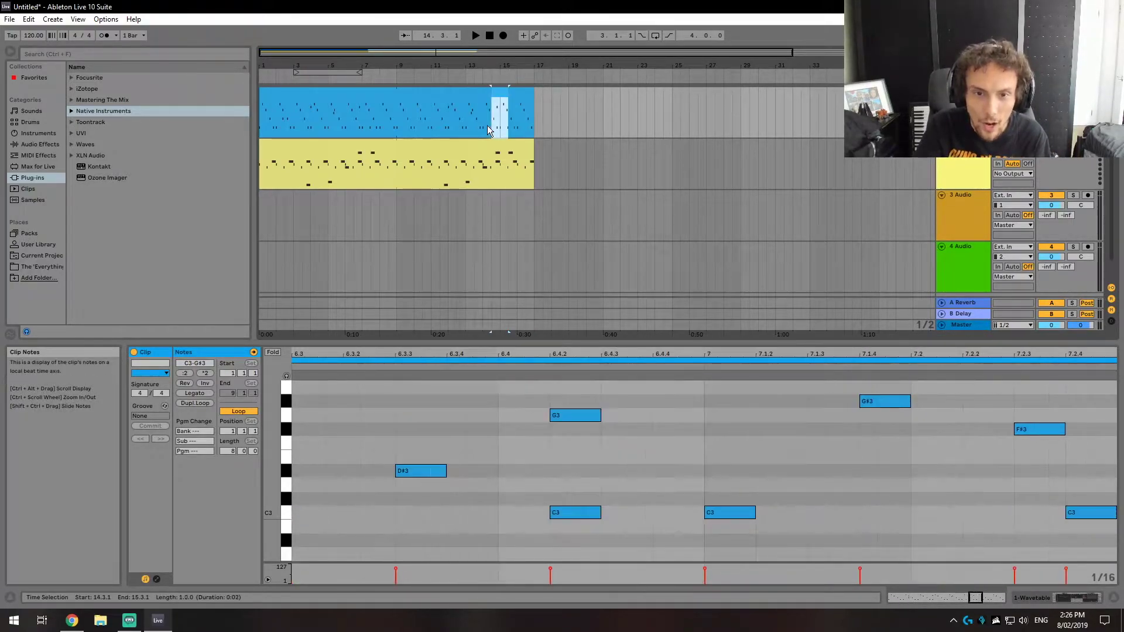
double_click(644, 485)
double_click(589, 355)
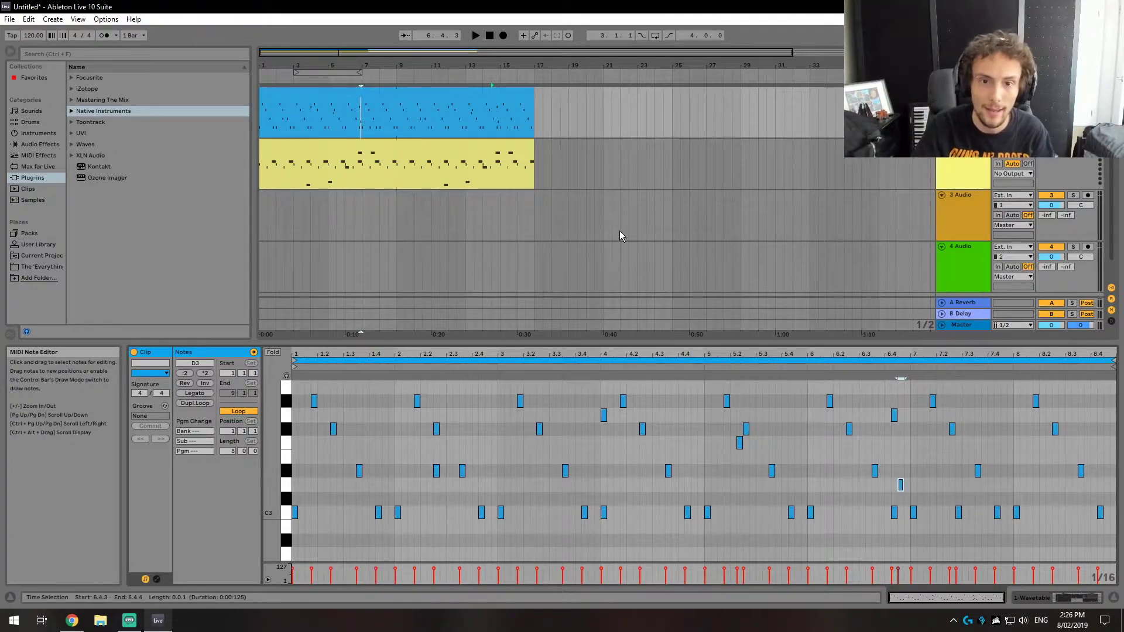
Add an E3 note at bar 14 in the MIDI clip and a D3 spanning 14–14.2 in Wavetable
drag(499, 118, 472, 175)
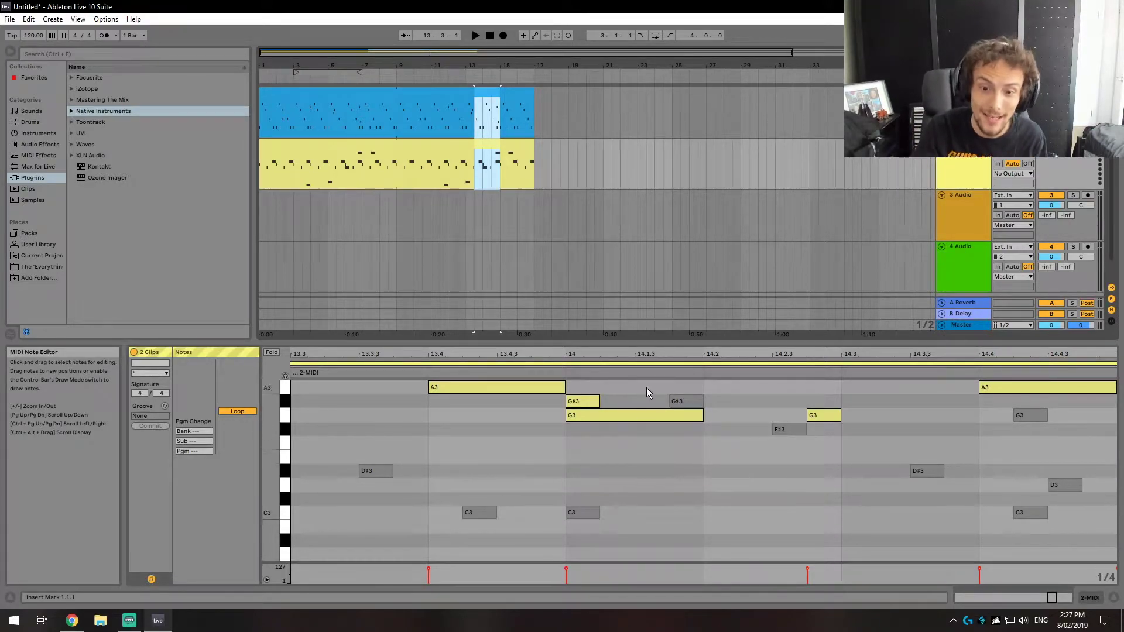
double_click(636, 455)
click(358, 359)
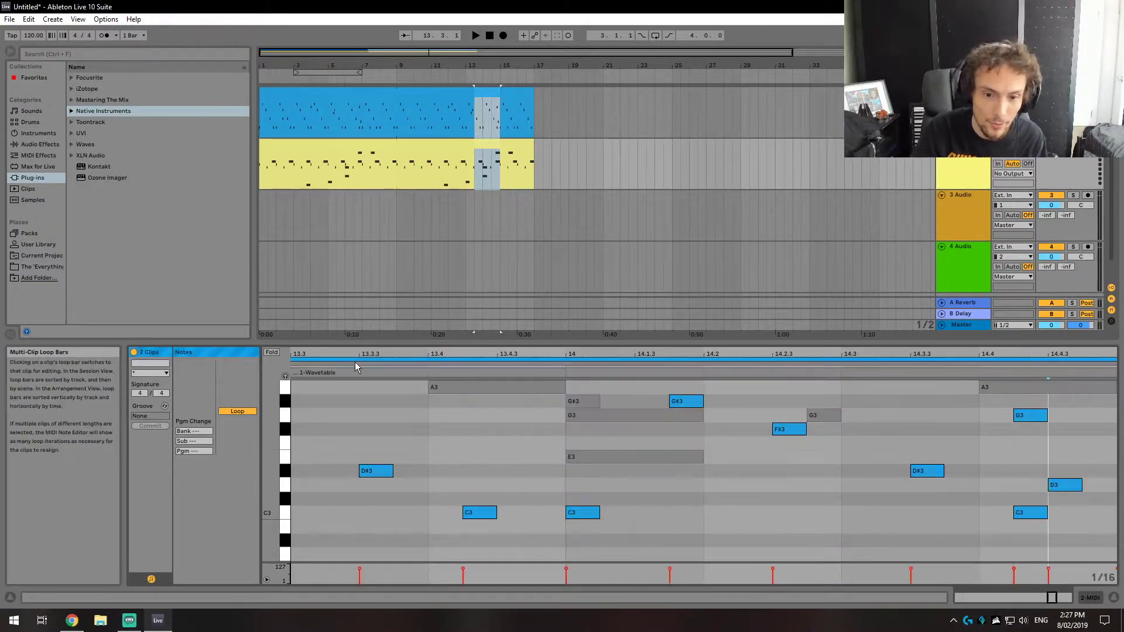
double_click(585, 486)
drag(600, 485, 703, 485)
click(703, 538)
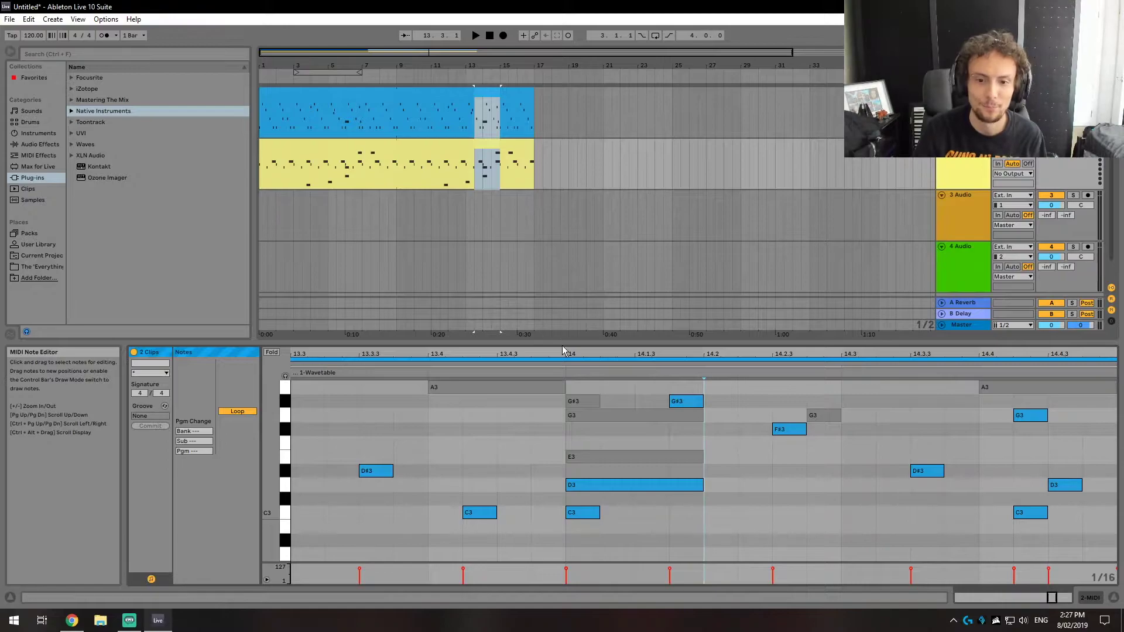
key(minus)
key(minus)
key(minus)
key(minus)
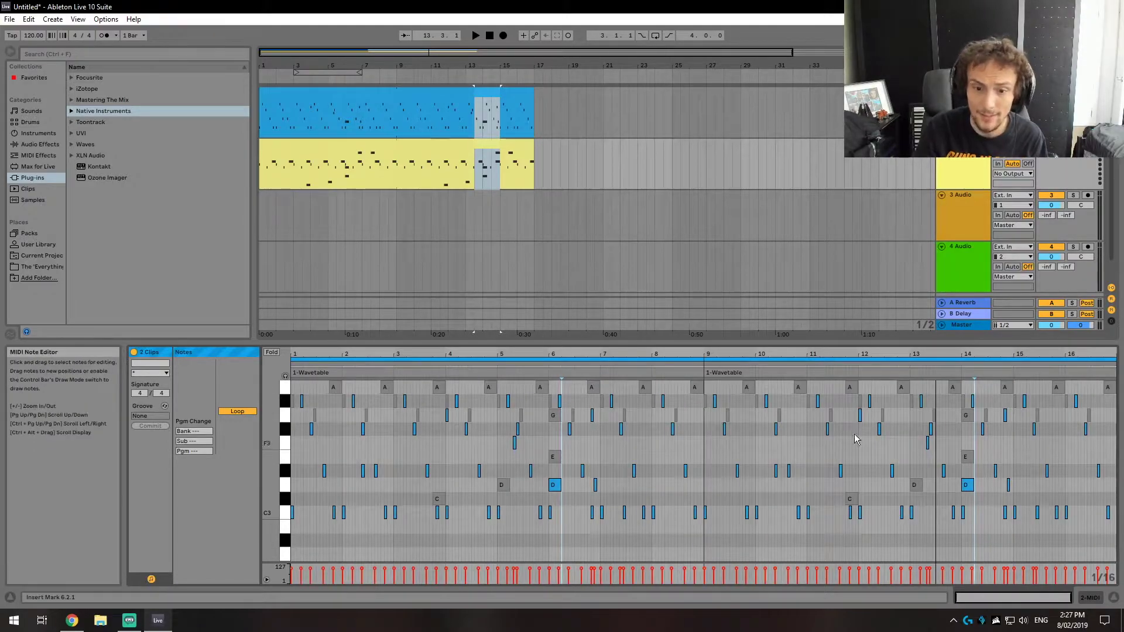
click(584, 254)
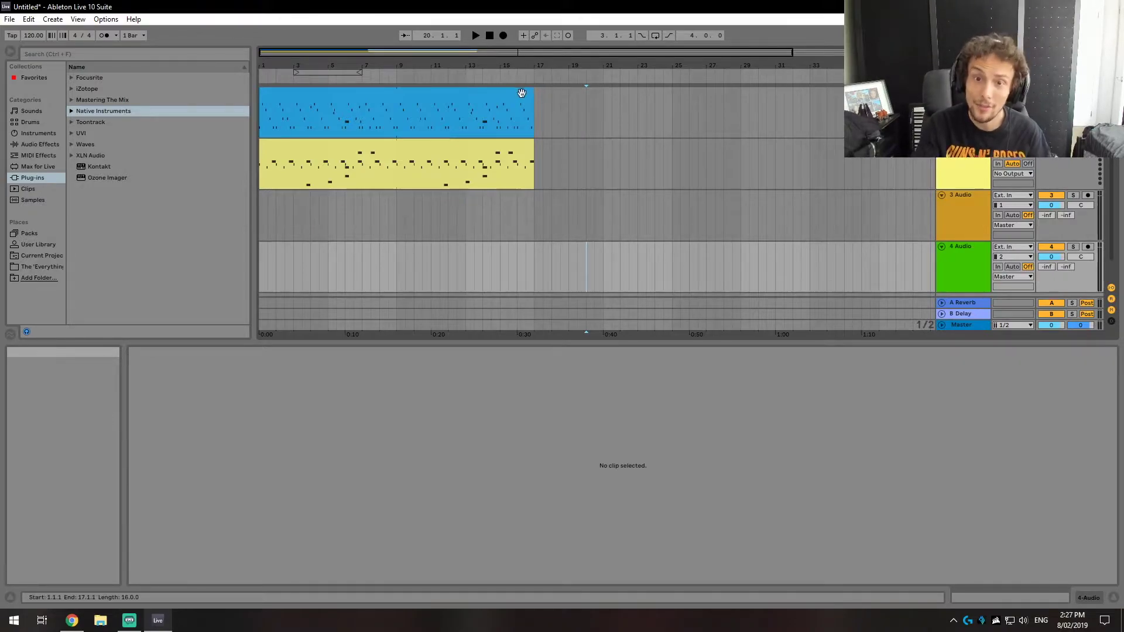
Select bars 9–17 of the yellow MIDI clip and slide its notes later, then earlier
drag(530, 170, 398, 179)
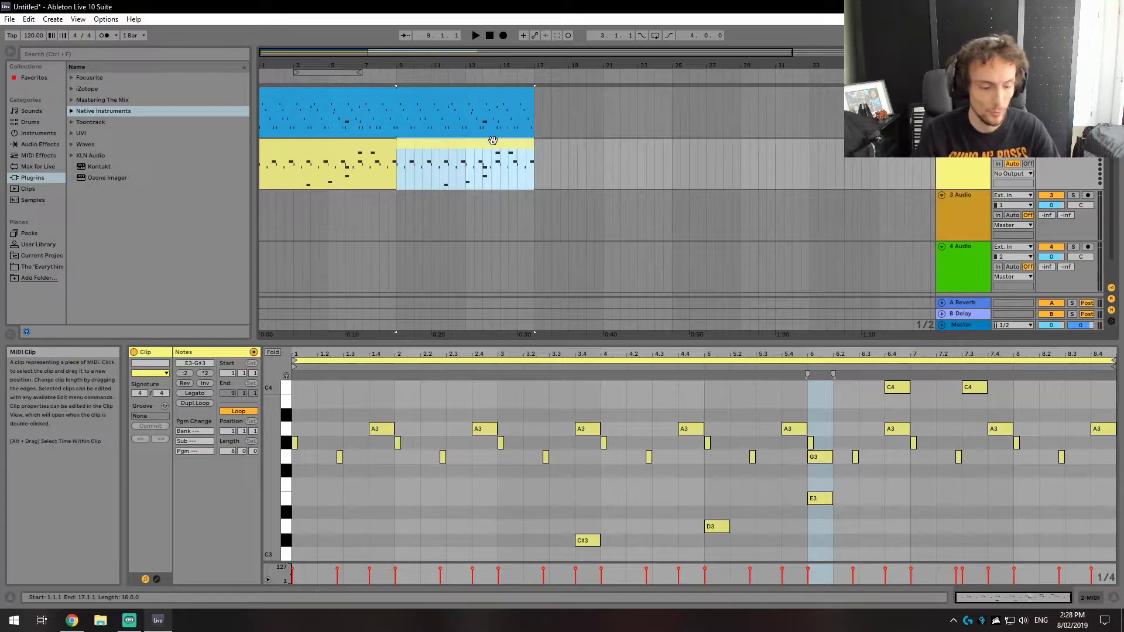
mouse_move(473, 154)
mouse_down()
mouse_move(445, 167)
mouse_move(480, 174)
mouse_up()
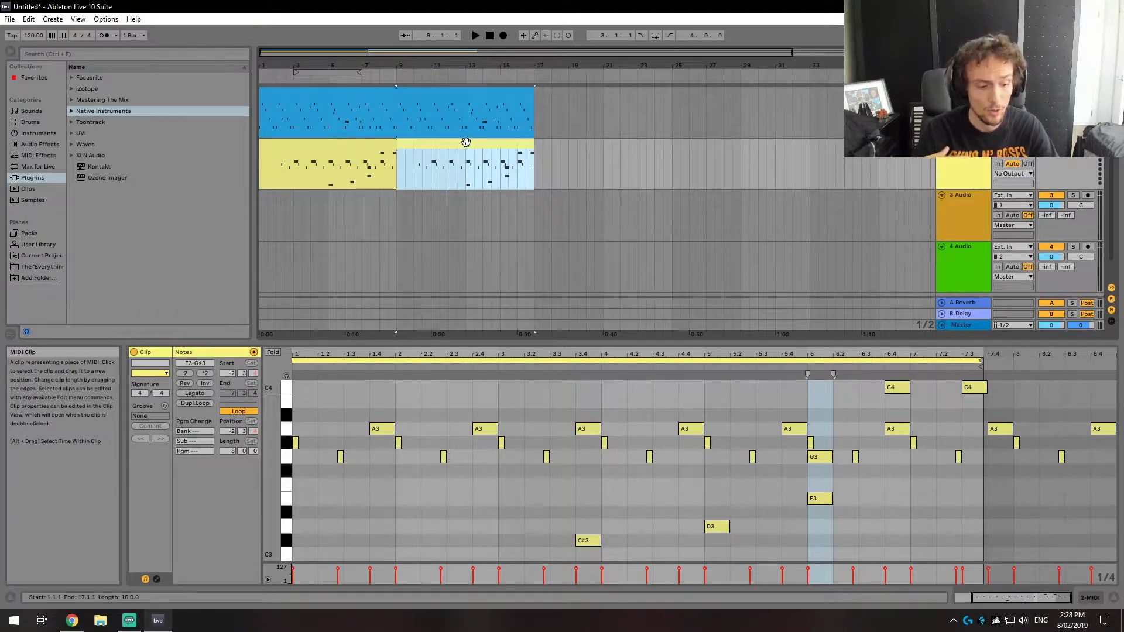
drag(486, 170, 663, 188)
drag(545, 176, 529, 170)
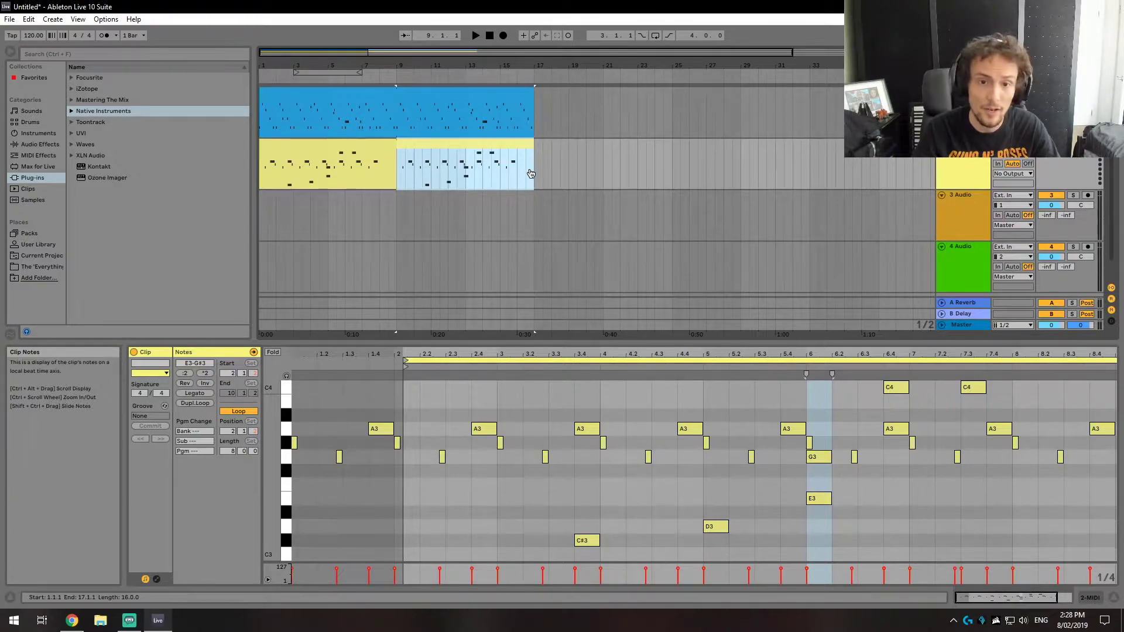
Select bars 9–11 of the yellow clip, duplicate them with Ctrl+D, and undo it
mouse_move(499, 170)
mouse_down()
mouse_move(521, 172)
mouse_move(491, 173)
mouse_up()
click(574, 173)
drag(397, 170, 432, 170)
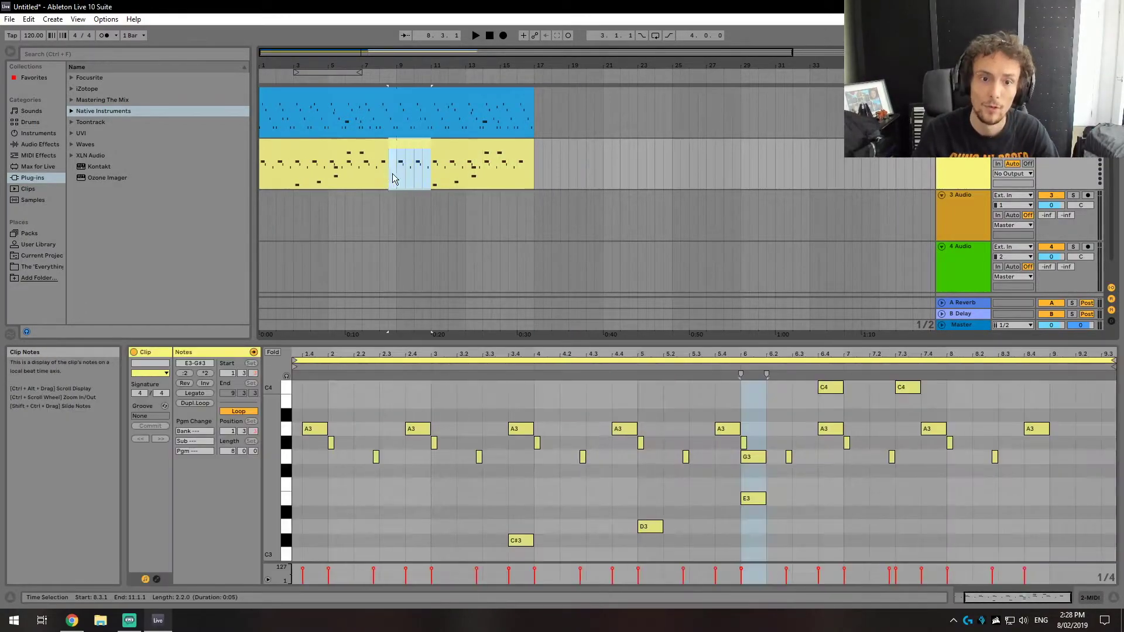
key(ctrl+s)
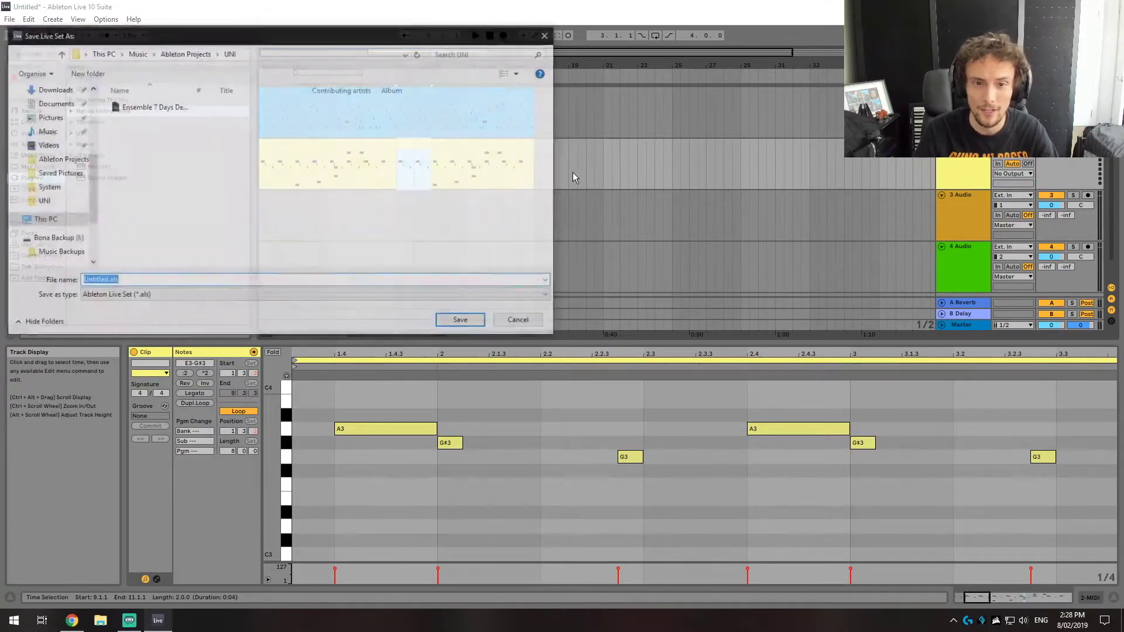
click(527, 321)
key(ctrl+d)
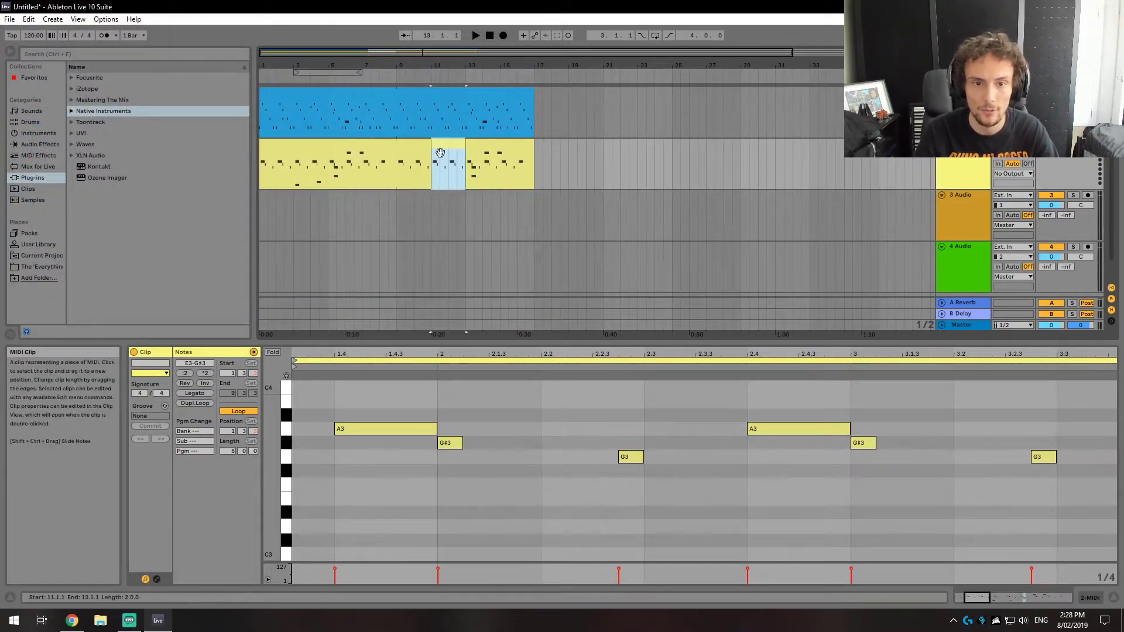
key(ctrl+z)
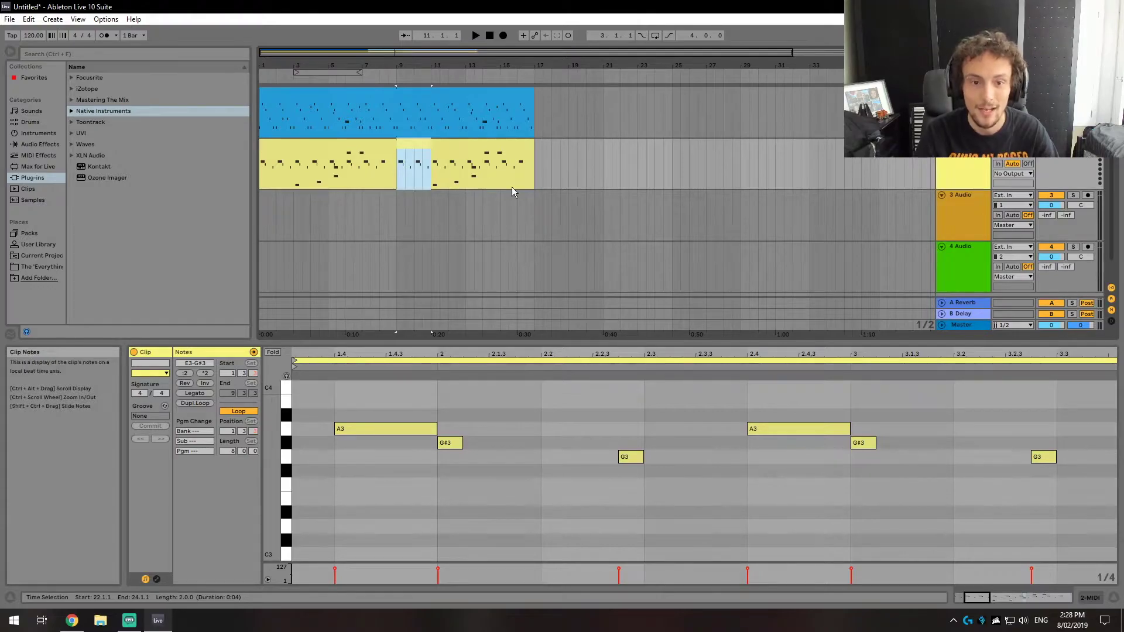
Copy bars 9–11 of the yellow clip out as a new clip at bars 17–19
drag(397, 169, 430, 168)
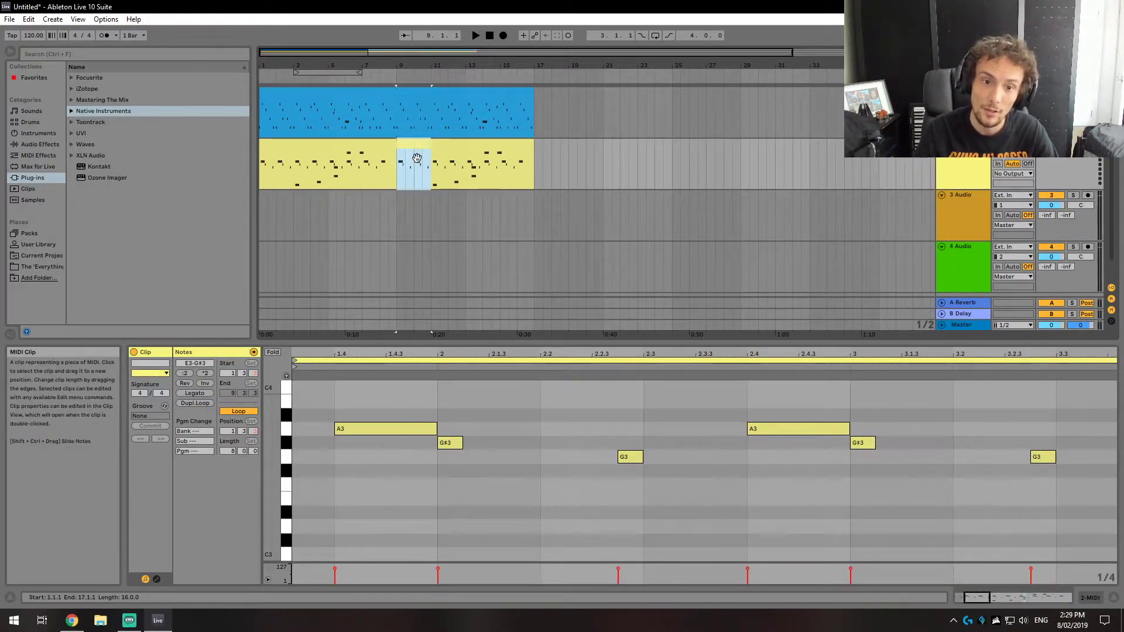
mouse_move(416, 152)
mouse_down()
mouse_move(398, 165)
mouse_move(430, 162)
mouse_up()
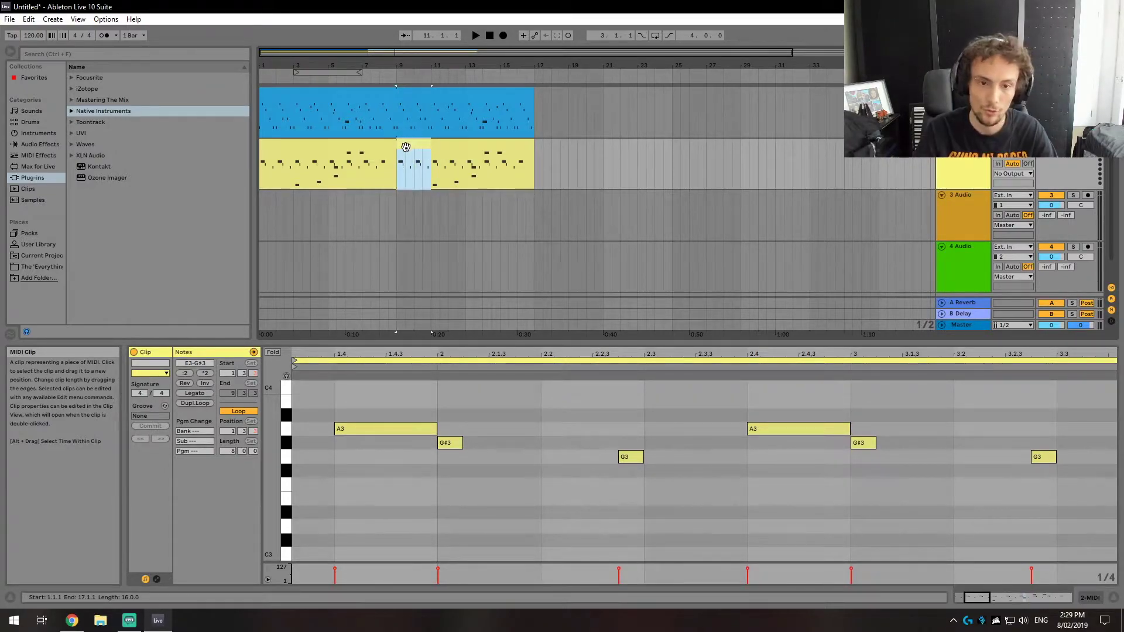
drag(409, 145, 554, 151)
click(649, 174)
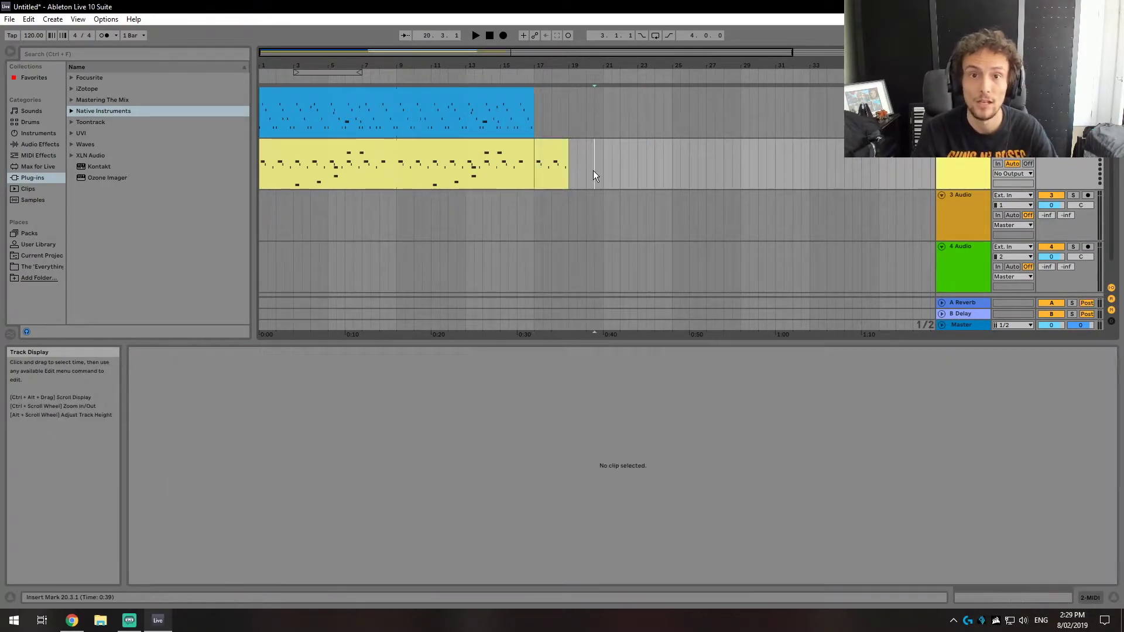
click(593, 170)
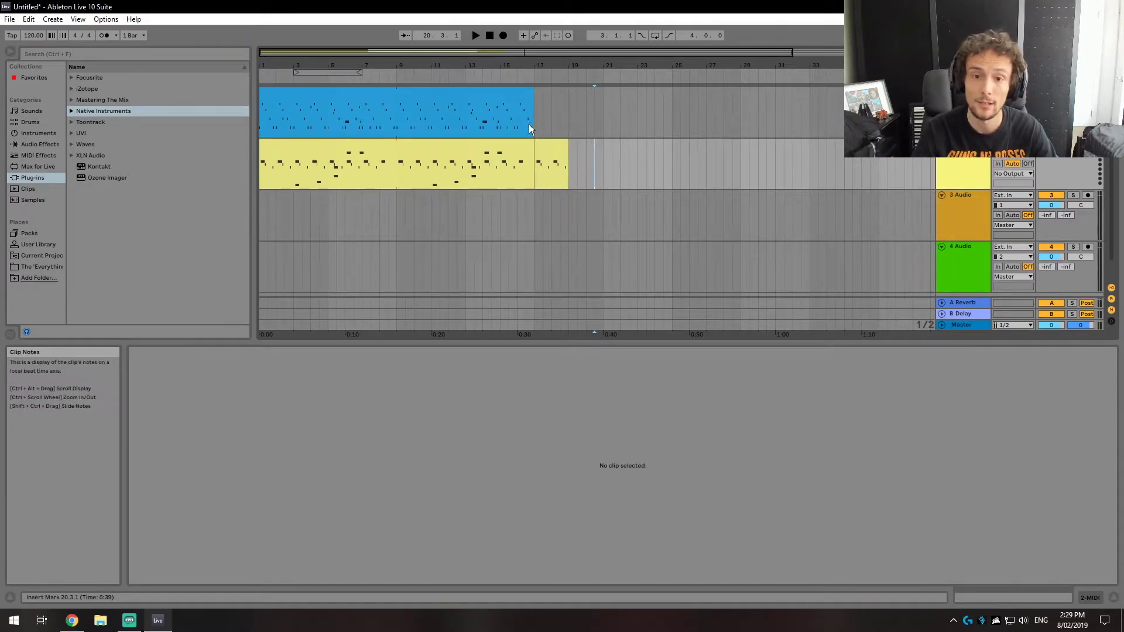
Trial-copy bars 15–17 of both MIDI tracks, undo it, and show the Samples library
drag(529, 124, 496, 174)
drag(518, 123, 597, 121)
key(ctrl+z)
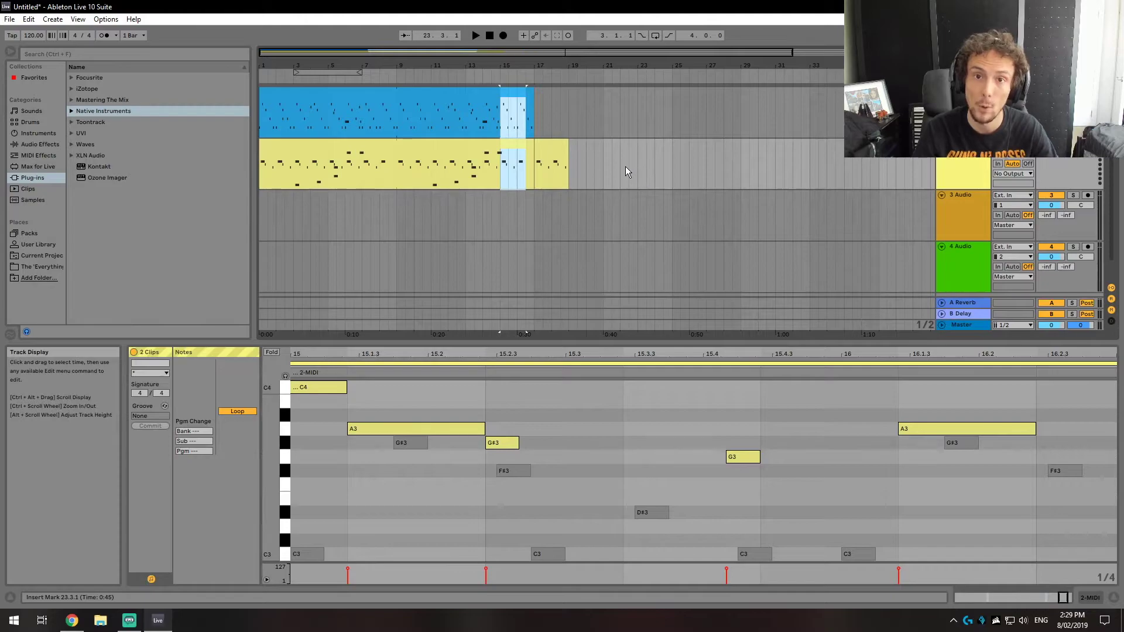
click(630, 159)
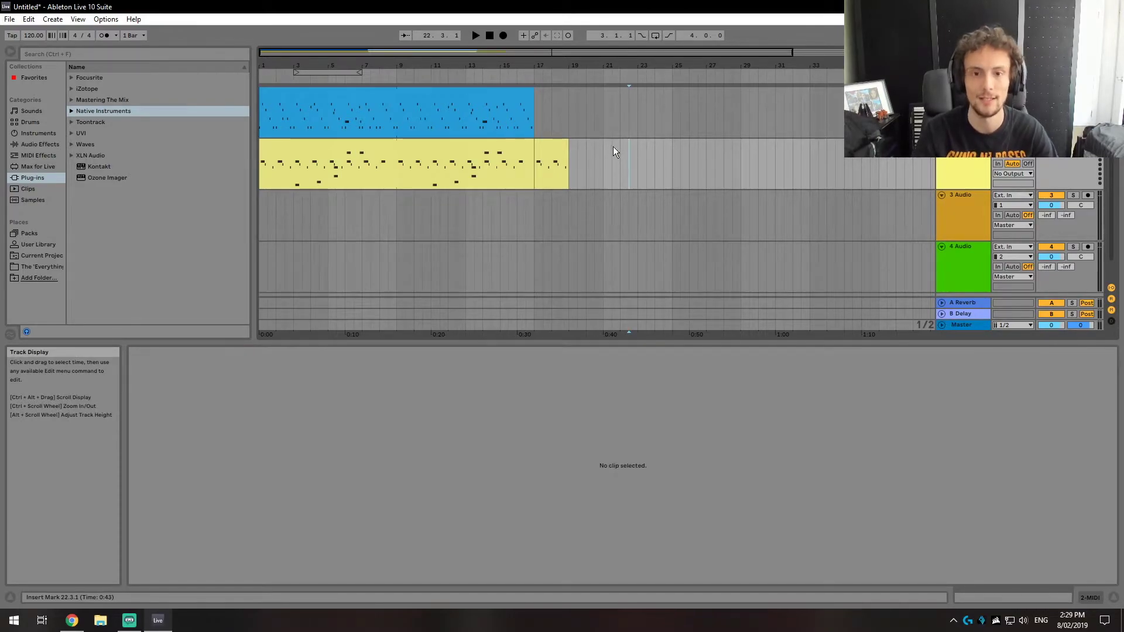
click(47, 203)
Place 00DB_Hell_bell.aif on track 3 near bar 8, play it, and slide its audio
drag(111, 144, 410, 225)
key(space)
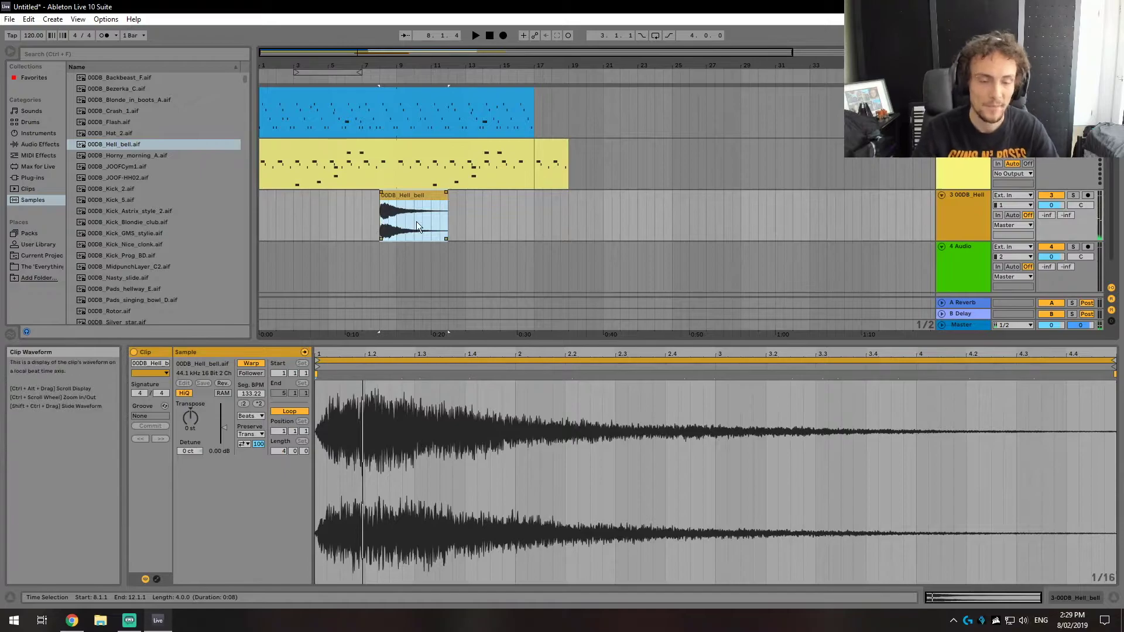
drag(416, 221, 433, 227)
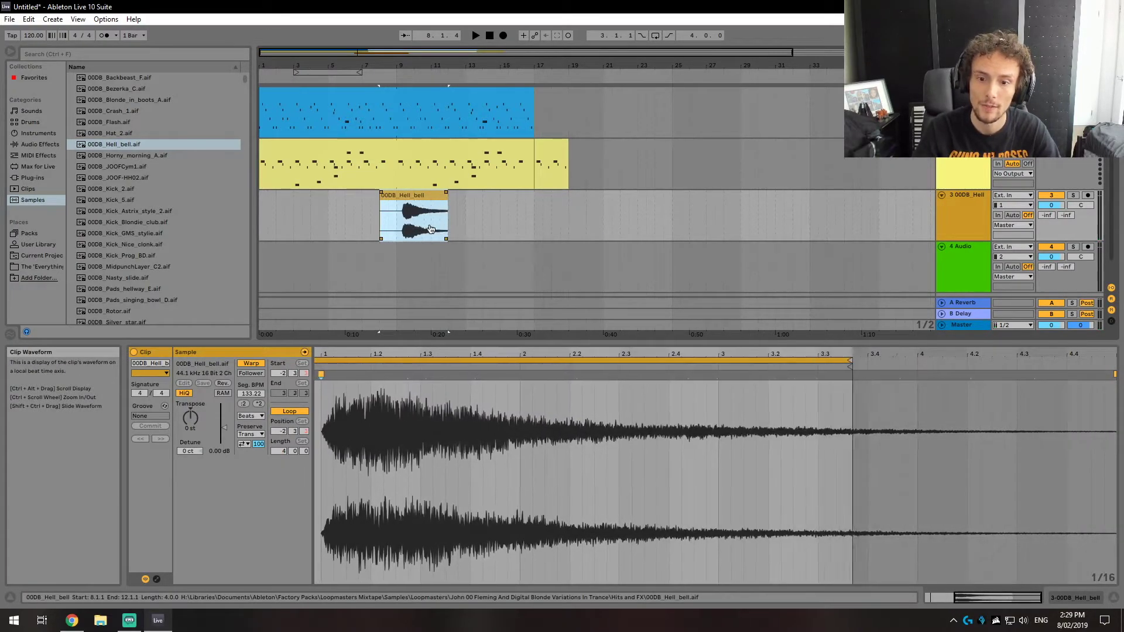
Select the bell clip, play it from bar 8, and turn on automation view
click(475, 234)
click(442, 209)
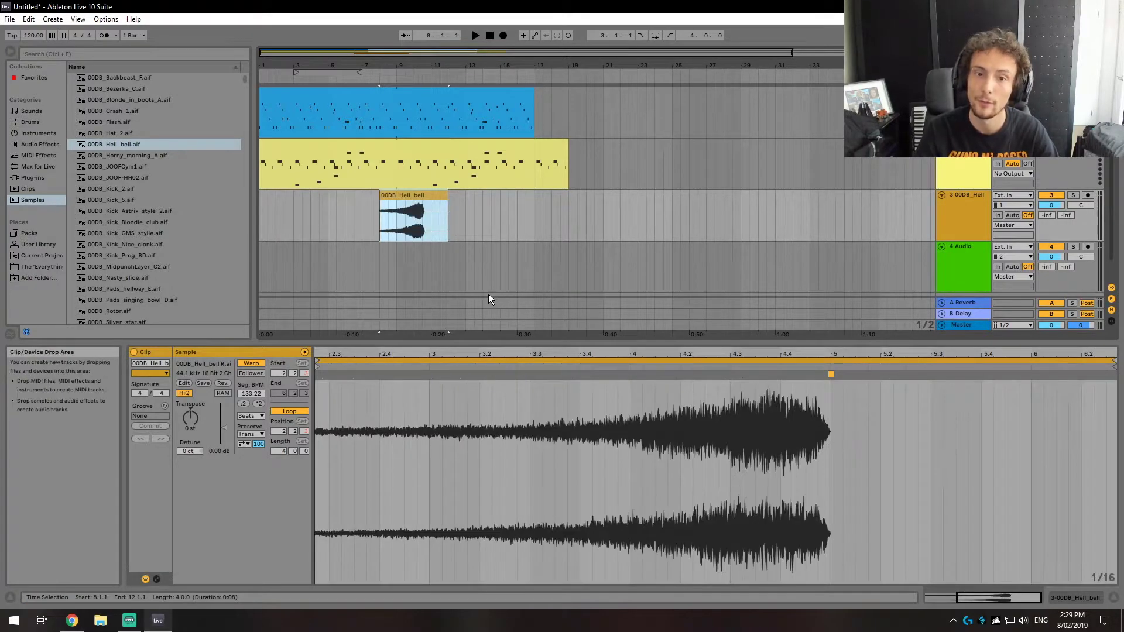
key(space)
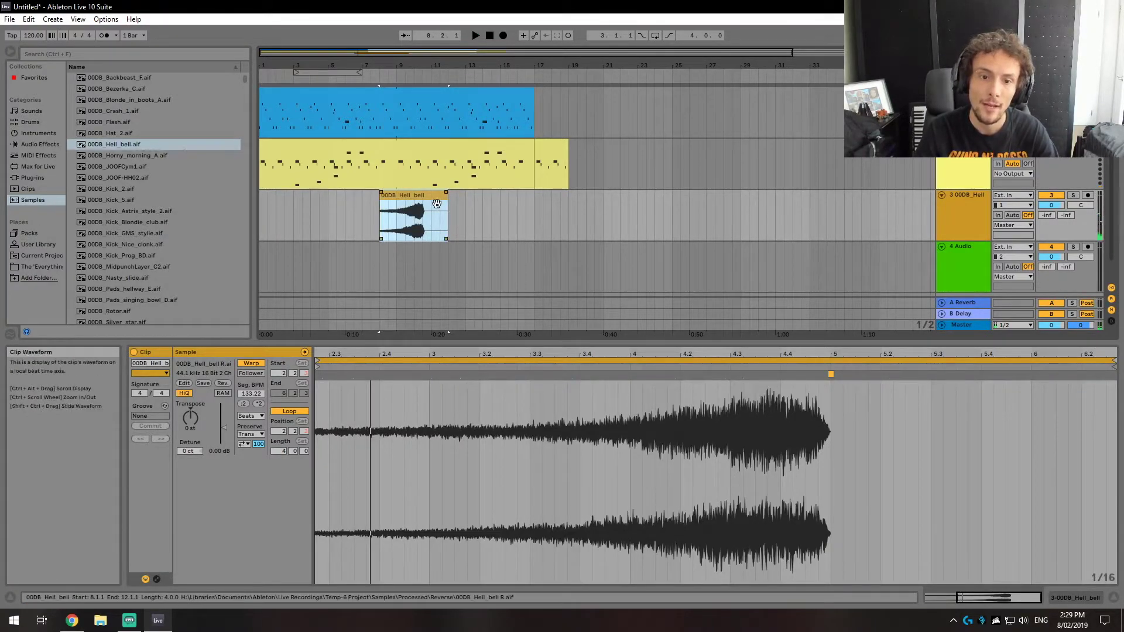
click(389, 198)
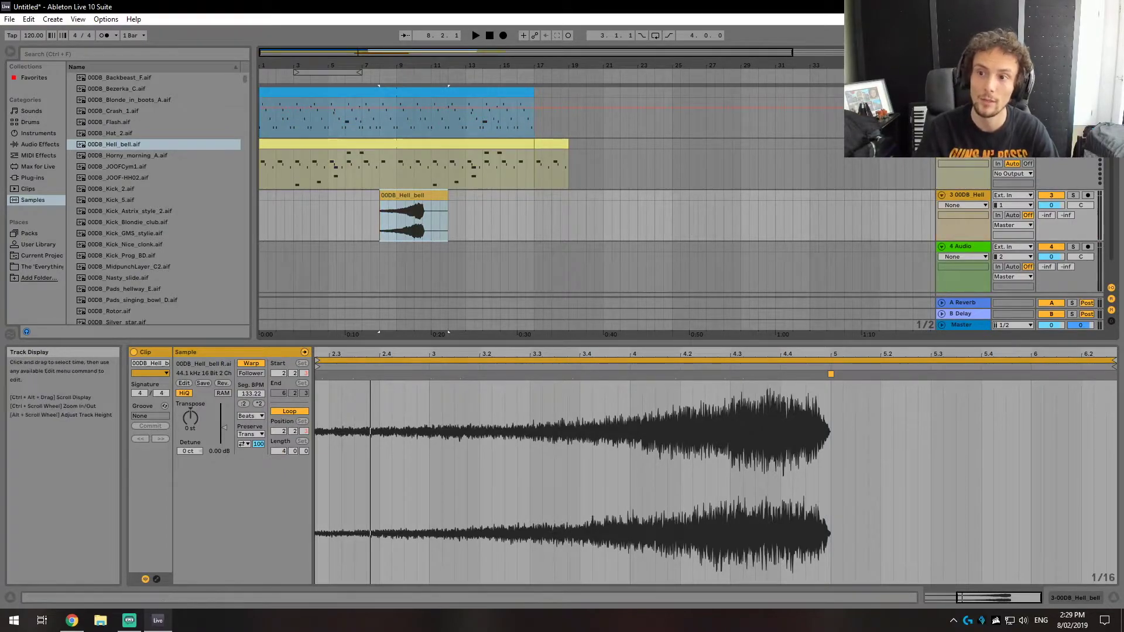
Drag a fade-in onto the start of the Hell_bell clip and play it back
key(a)
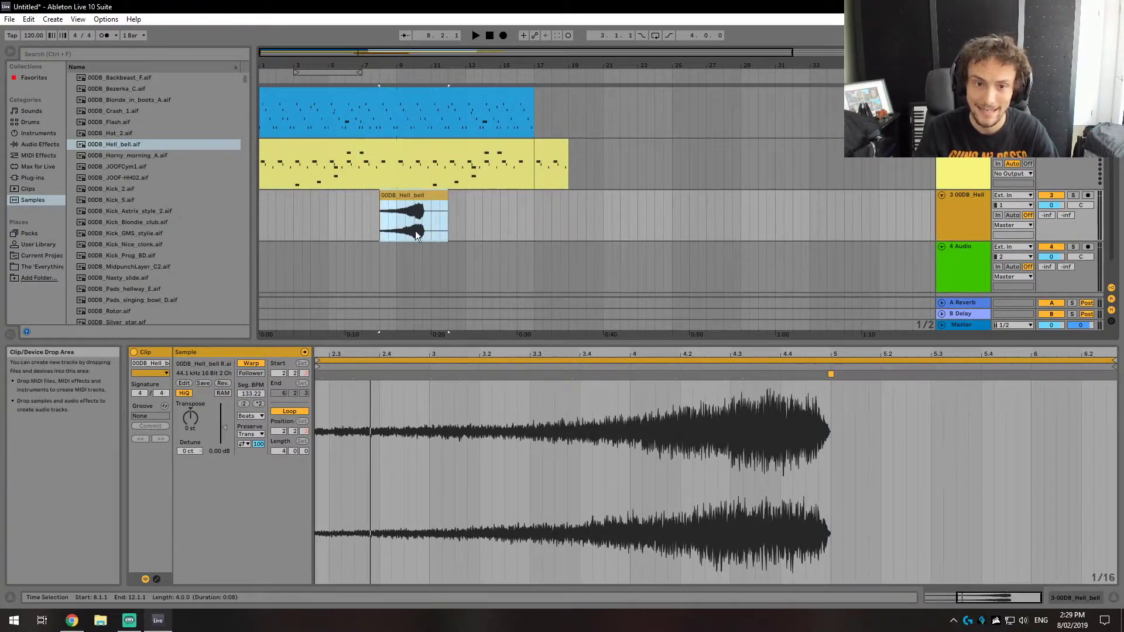
drag(381, 193, 418, 192)
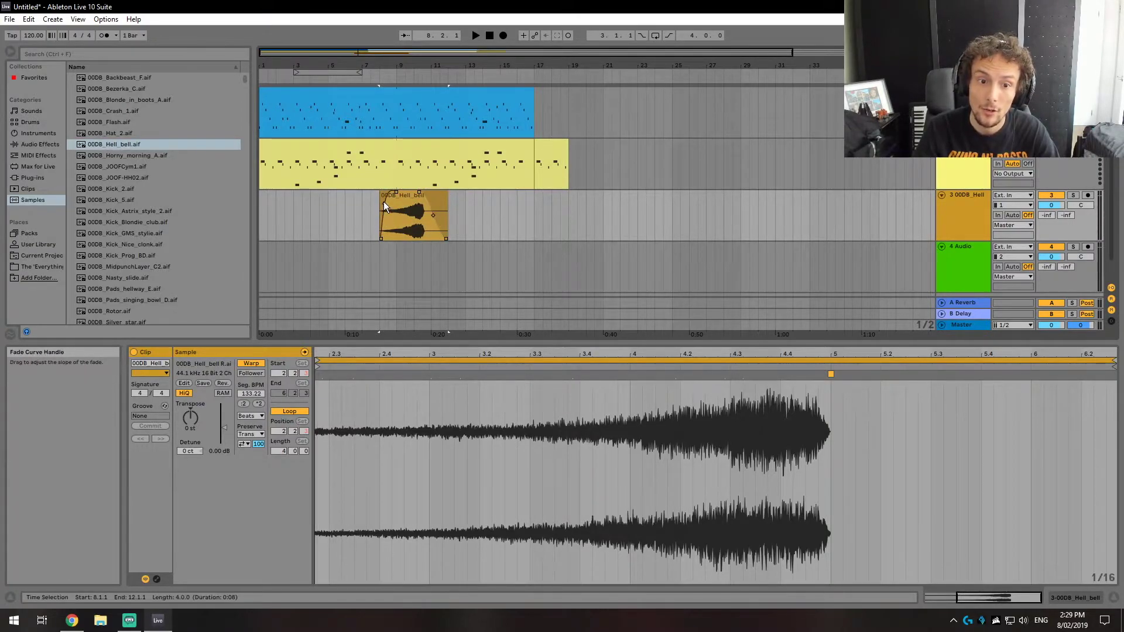
key(space)
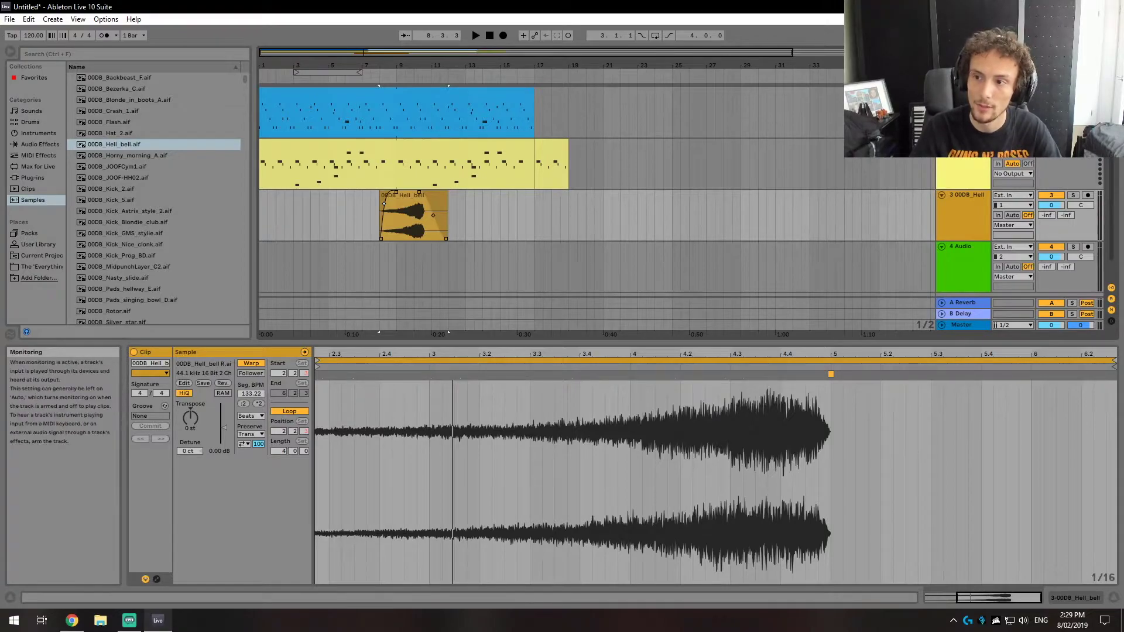
Select the first track and toggle Automation Mode on and off
click(960, 94)
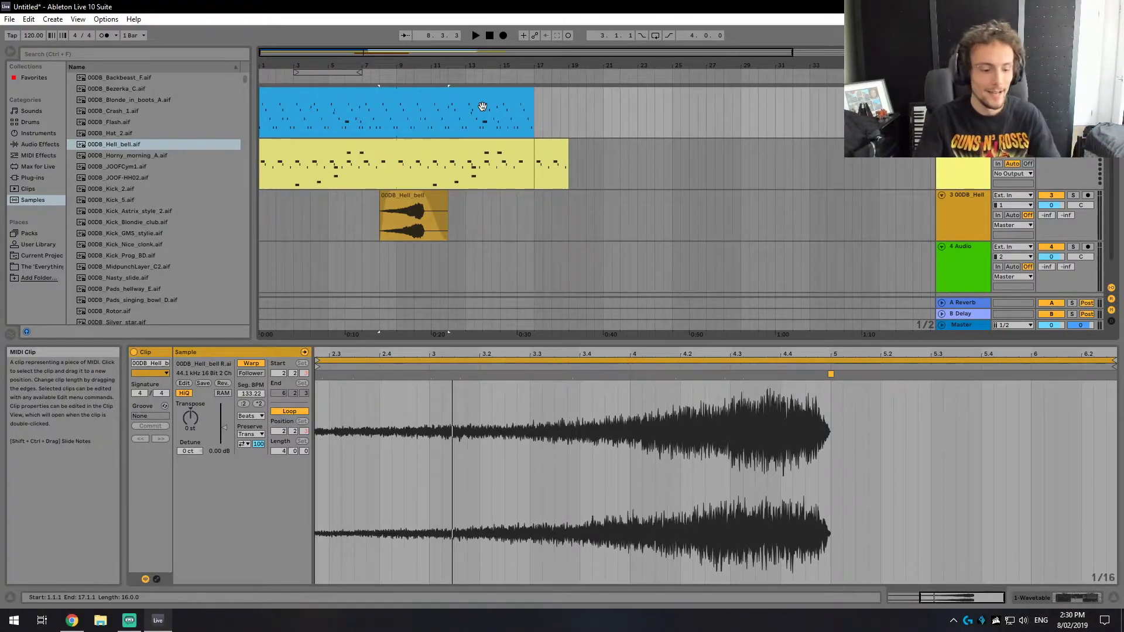
click(439, 28)
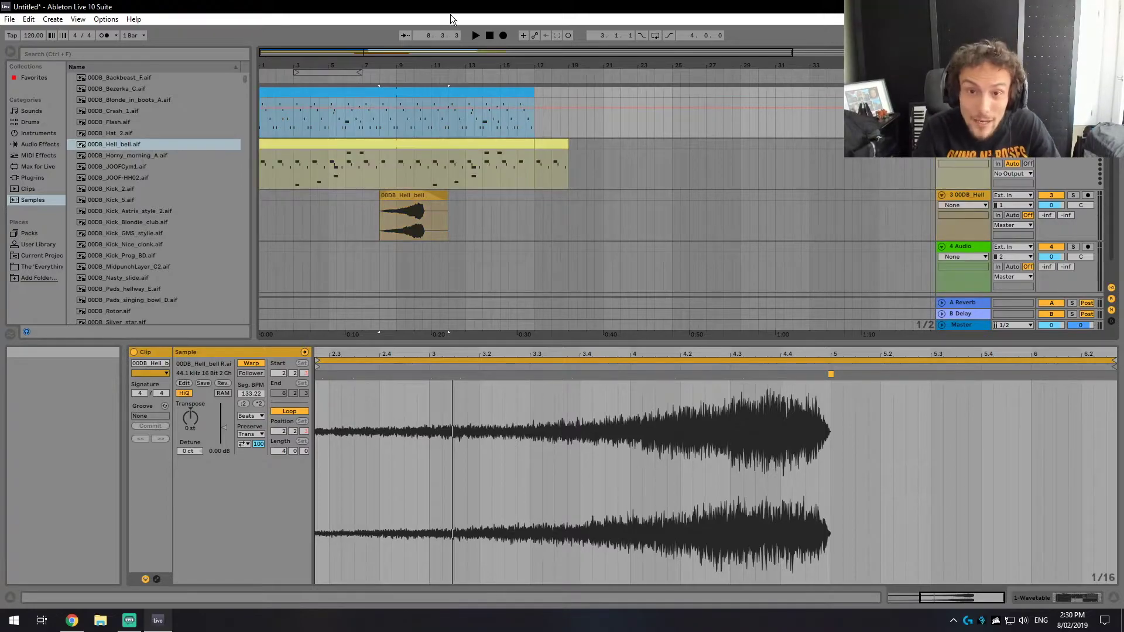
click(943, 65)
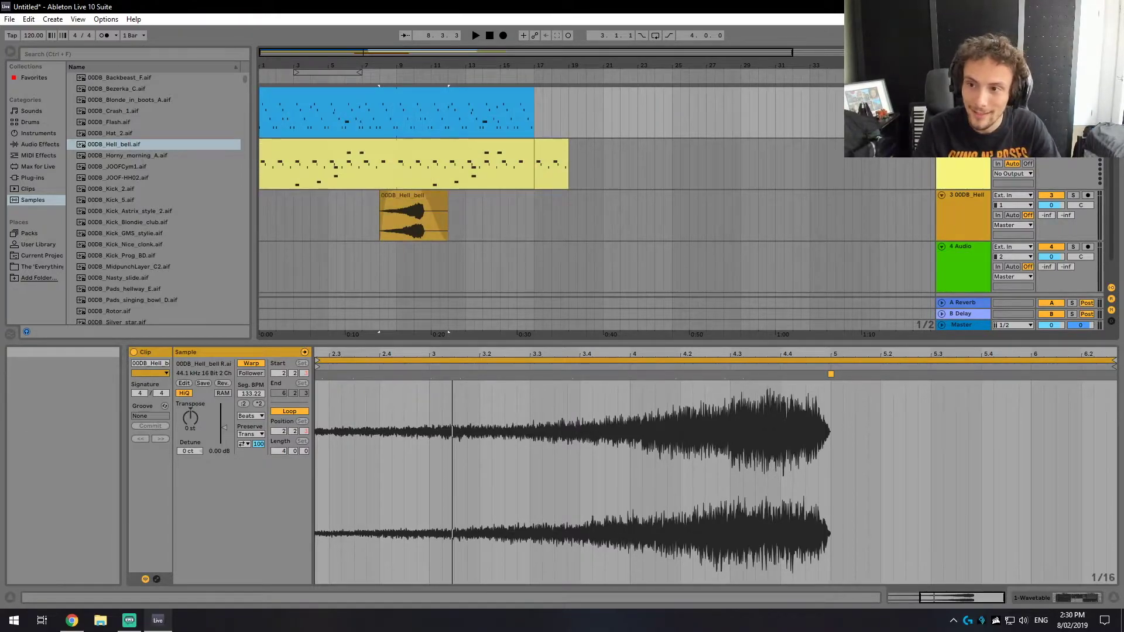
click(942, 65)
click(943, 65)
click(943, 66)
click(943, 66)
click(943, 66)
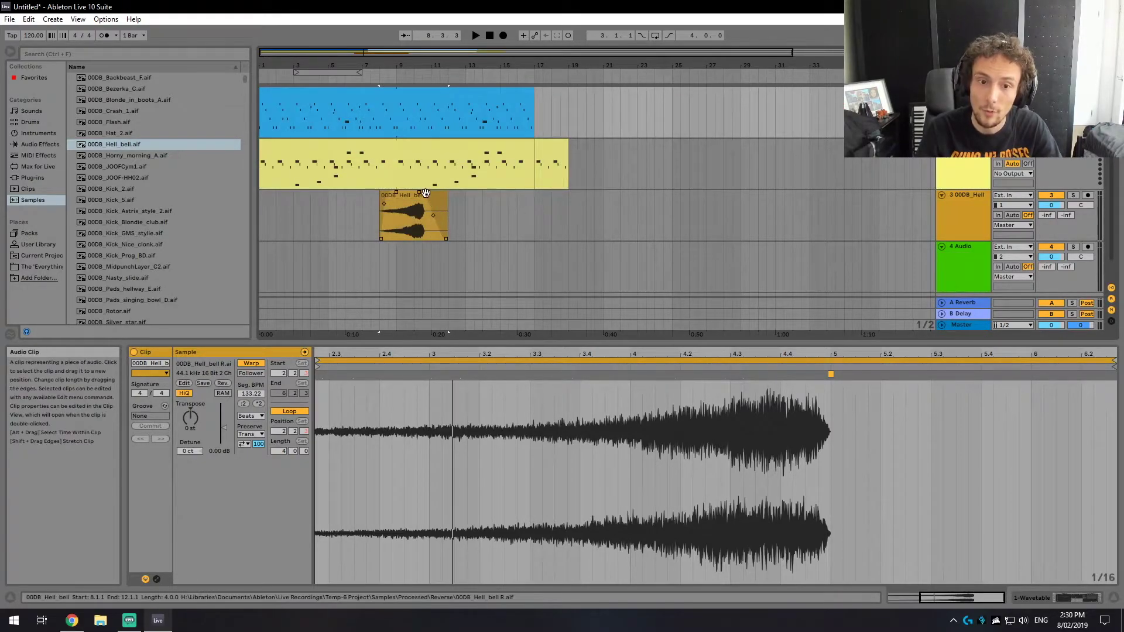
key(a)
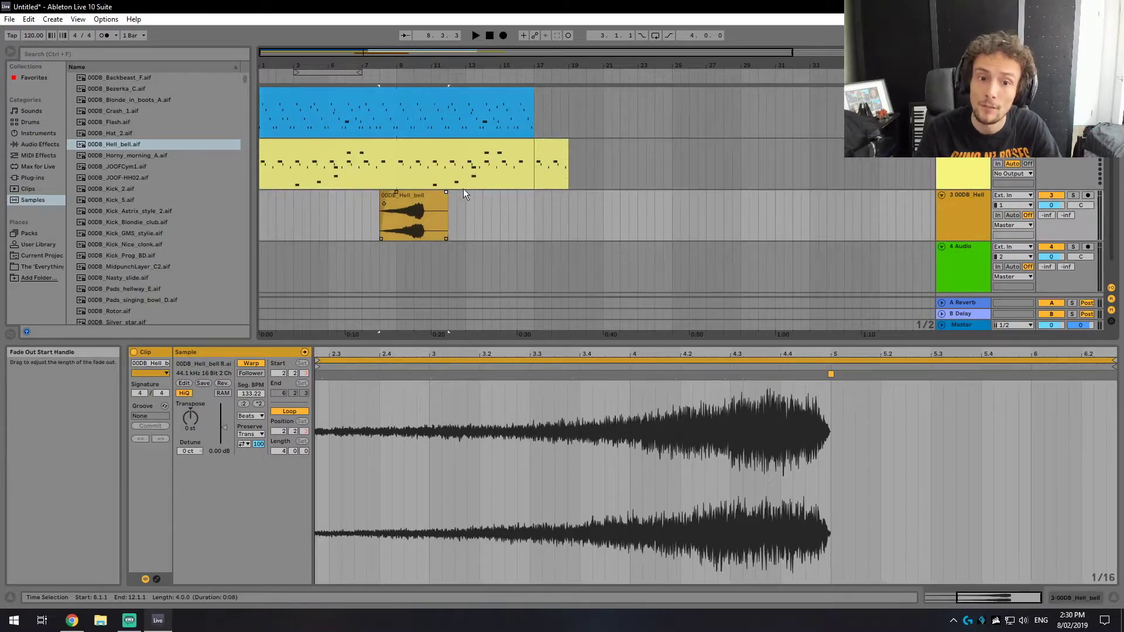
Show the Mixer automation lane on track 2, then hide it and leave Automation Mode
click(436, 192)
key(a)
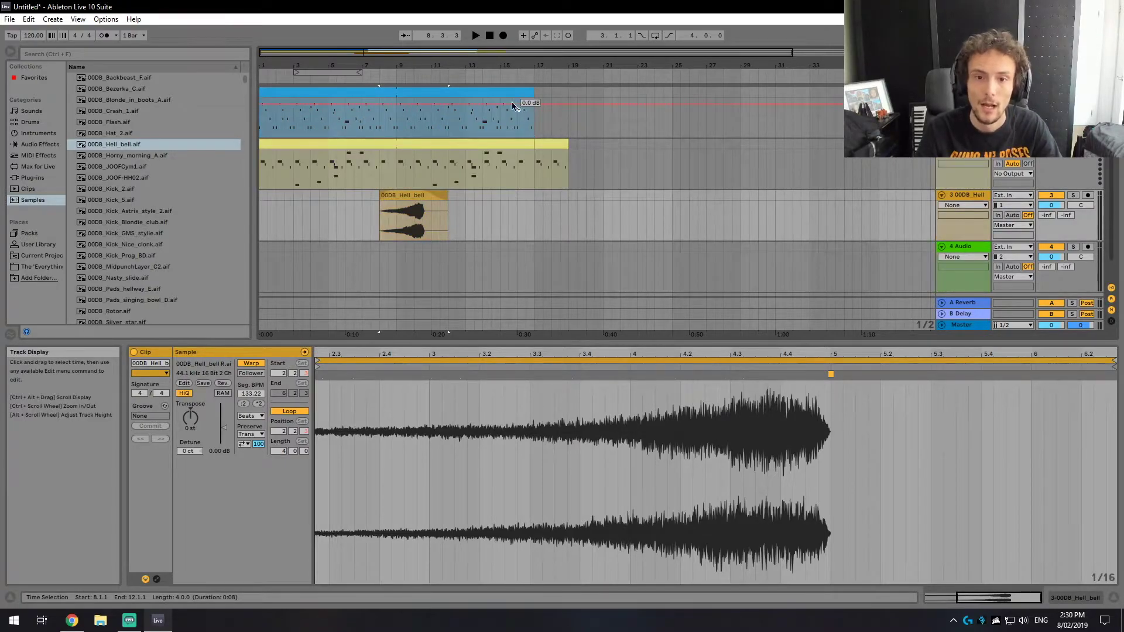
key(a)
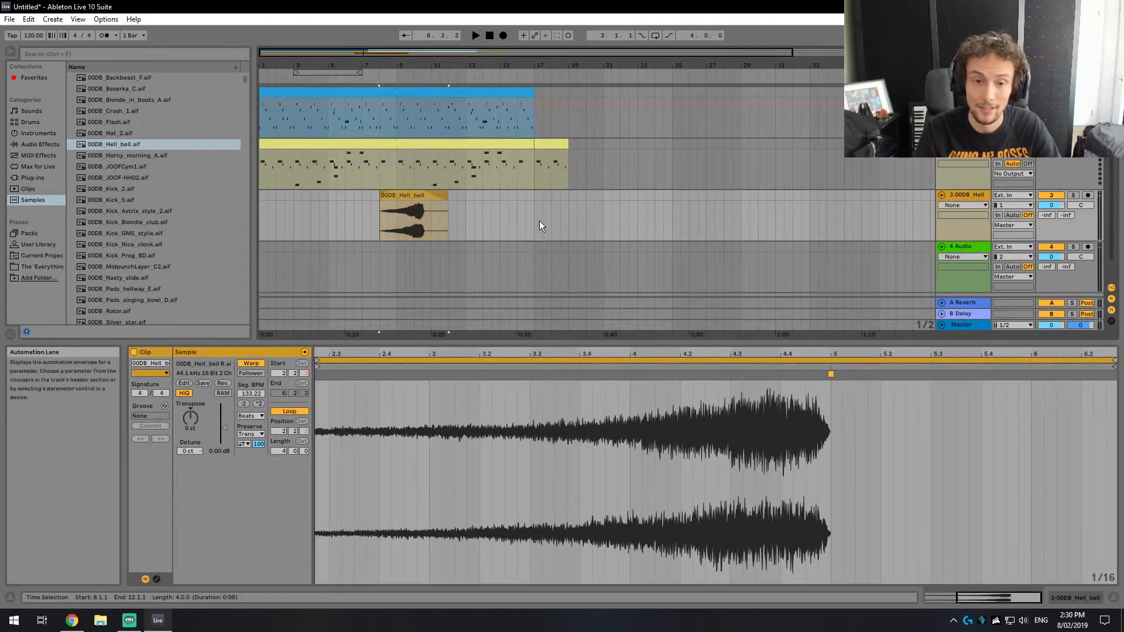
click(948, 165)
click(960, 171)
click(984, 183)
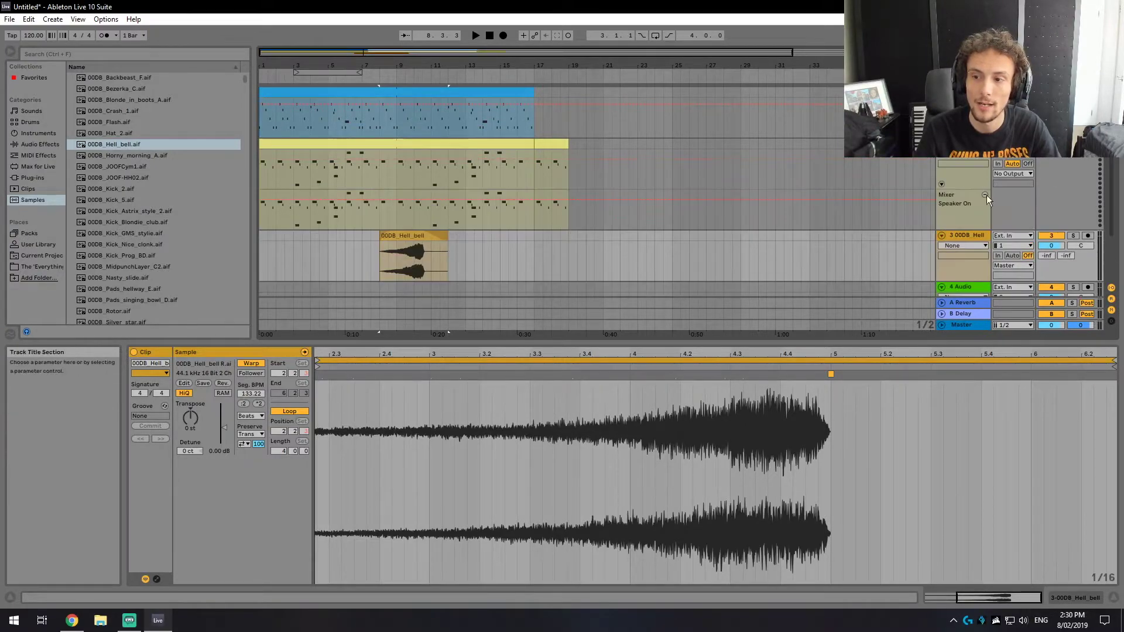
click(942, 184)
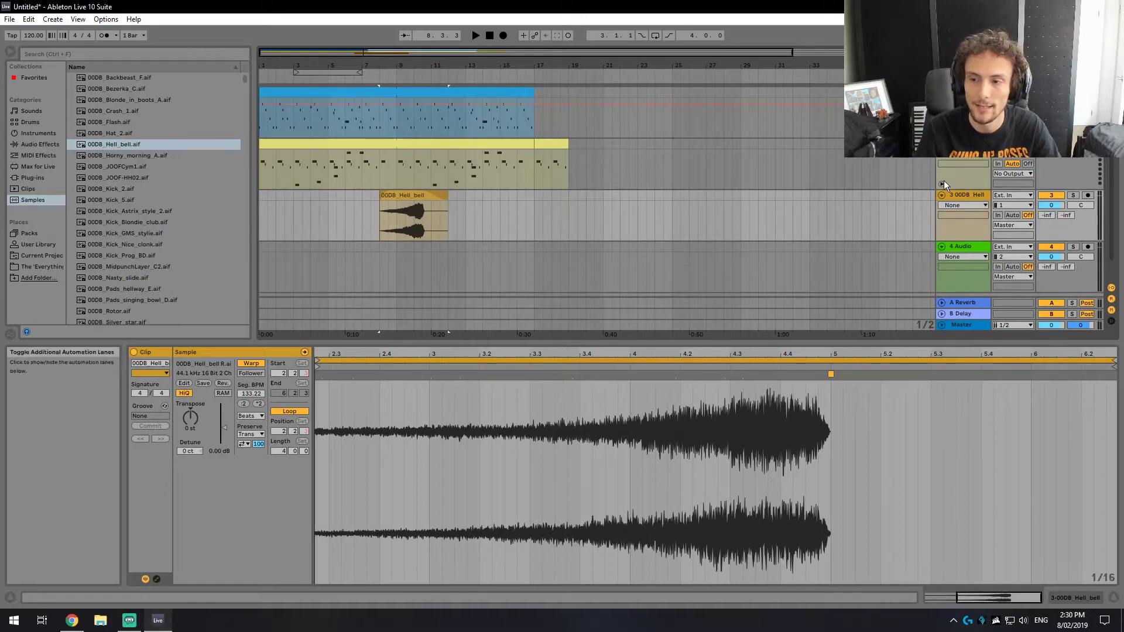
key(a)
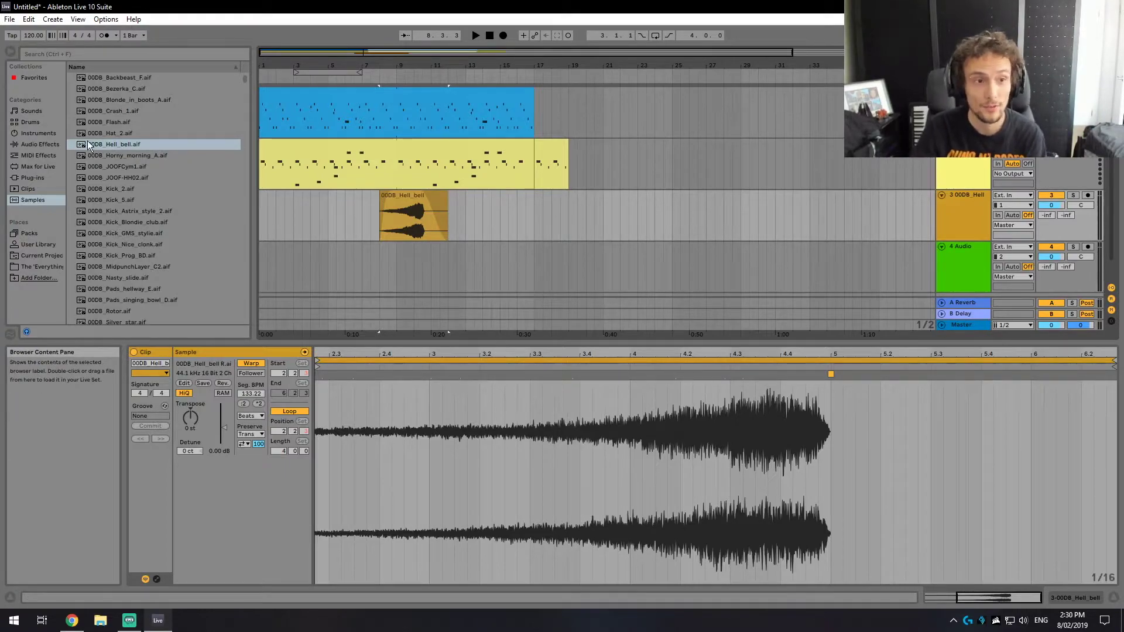
Browse Favorites, Sounds, Drums and Audio Effects, then tag the Chorus effect orange
key(ctrl+alt+b)
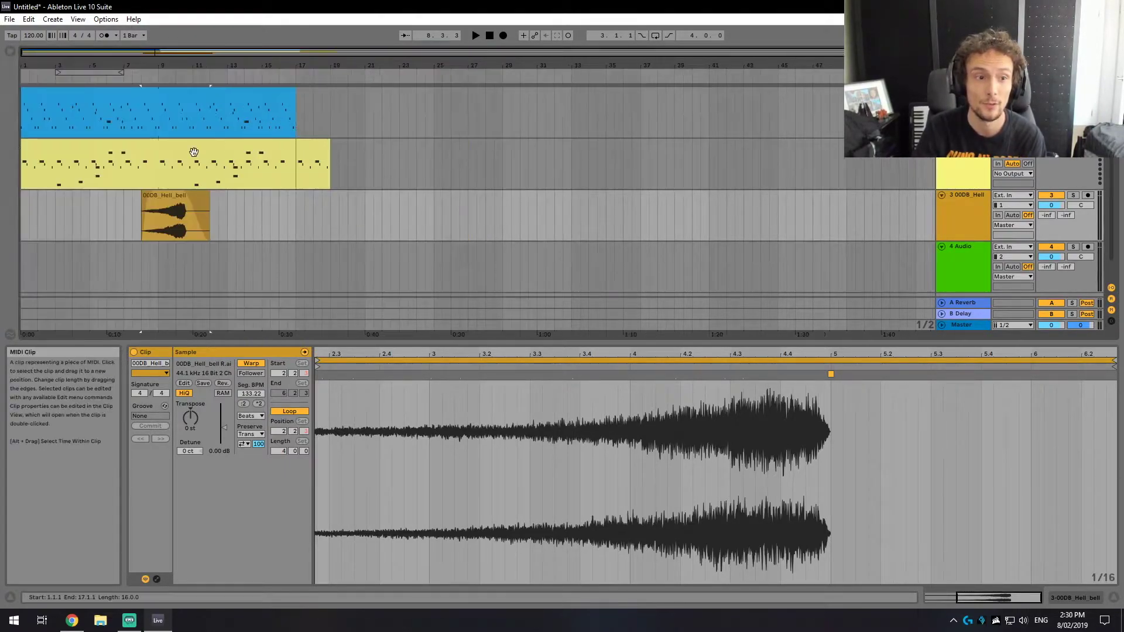
key(ctrl+alt+b)
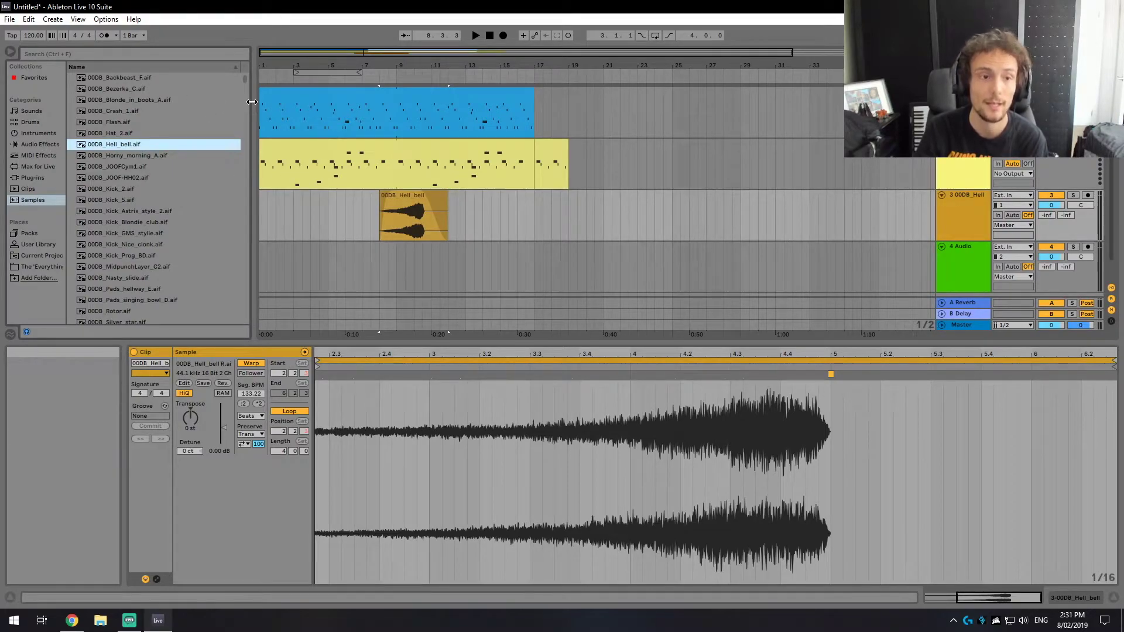
click(32, 78)
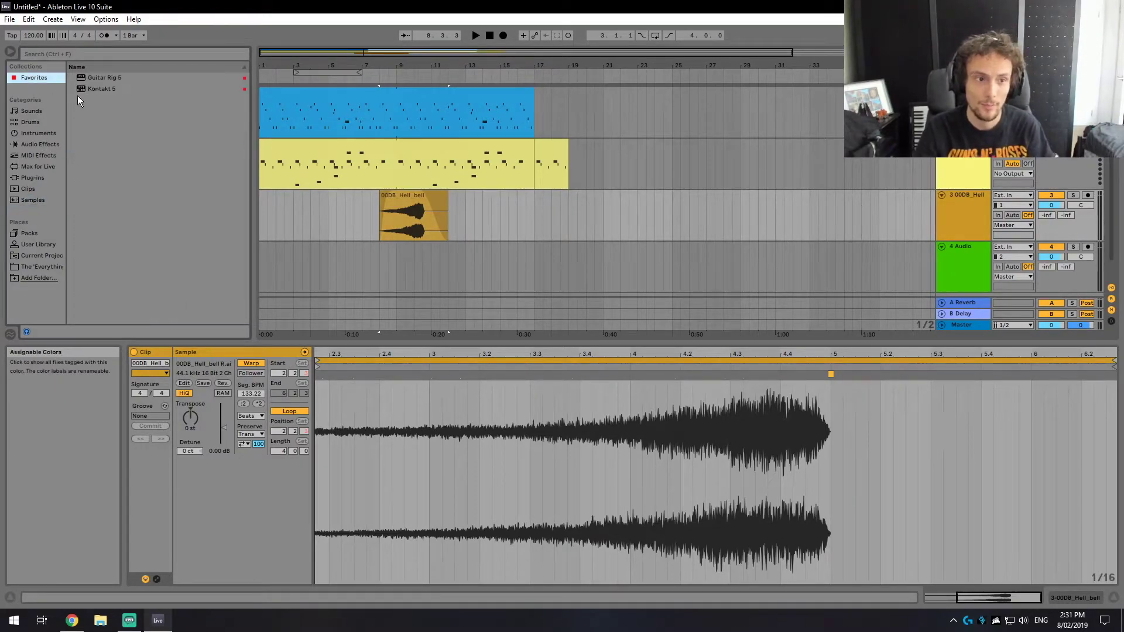
click(29, 112)
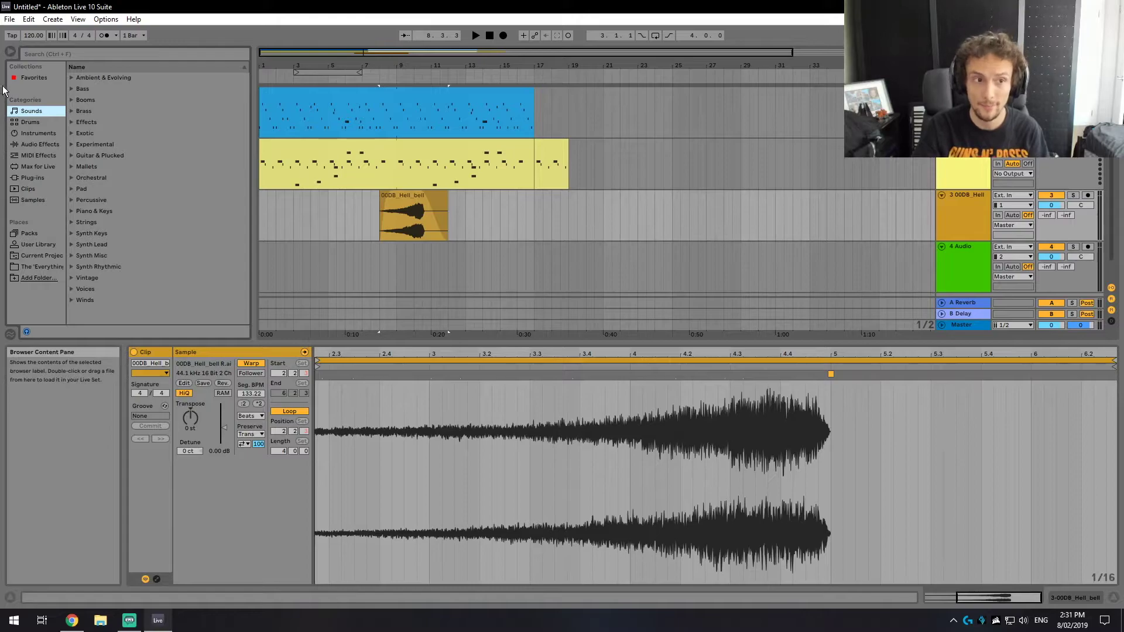
click(28, 76)
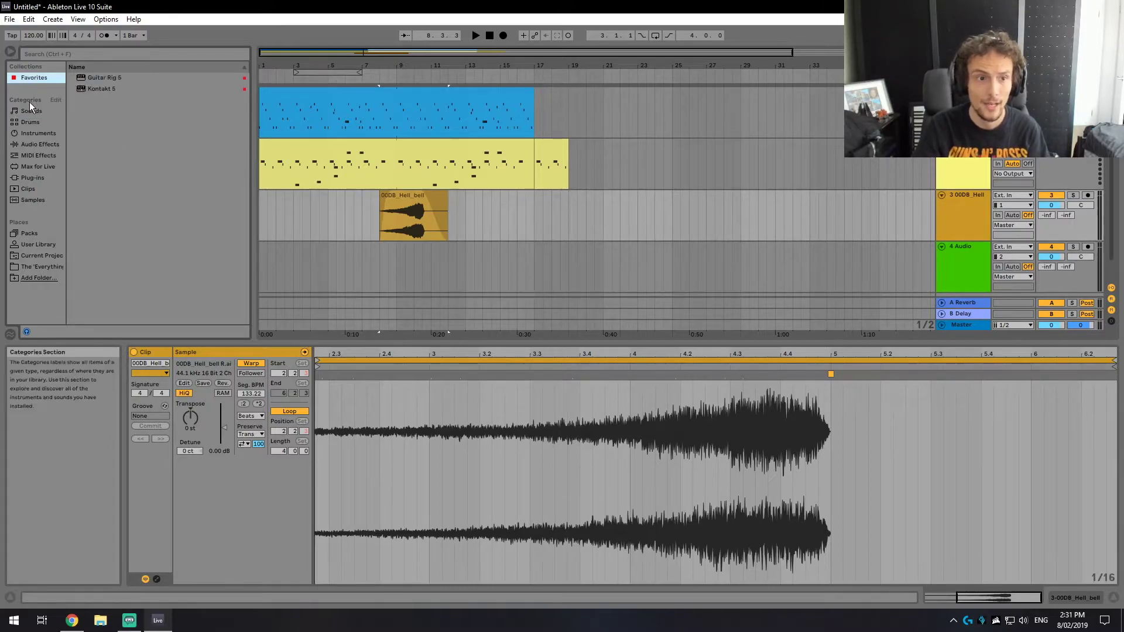
click(49, 112)
click(34, 122)
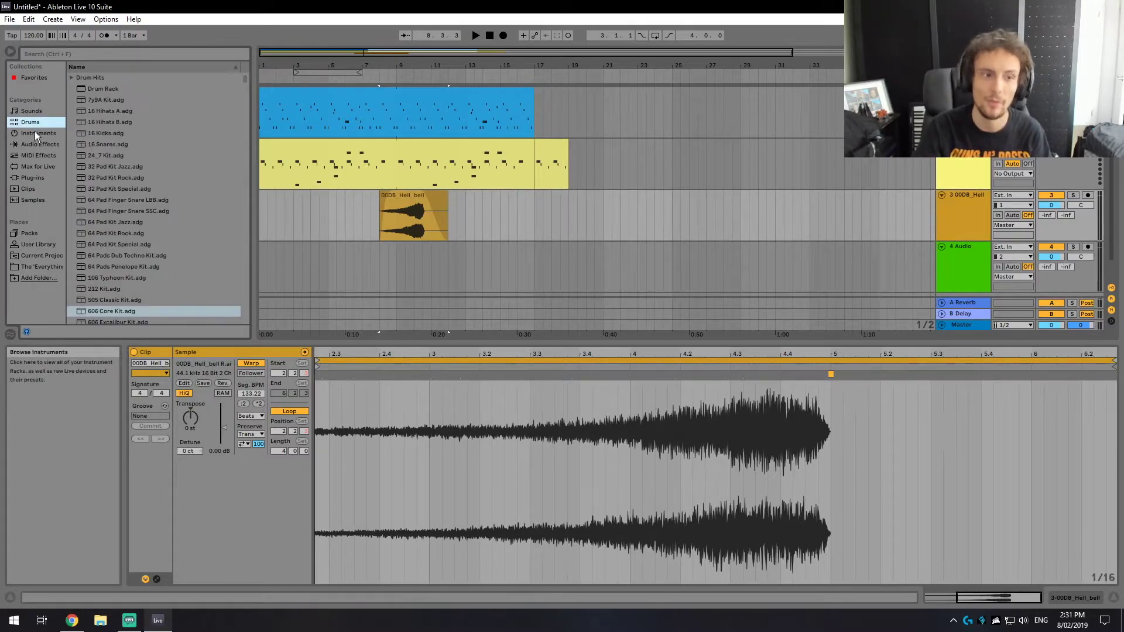
click(41, 78)
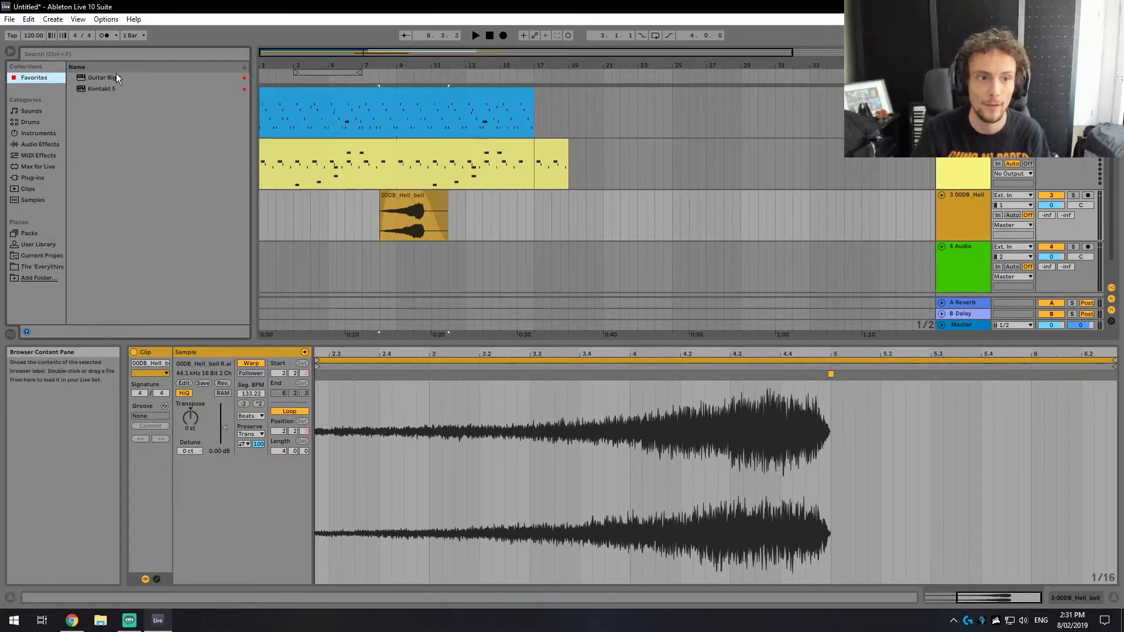
click(35, 144)
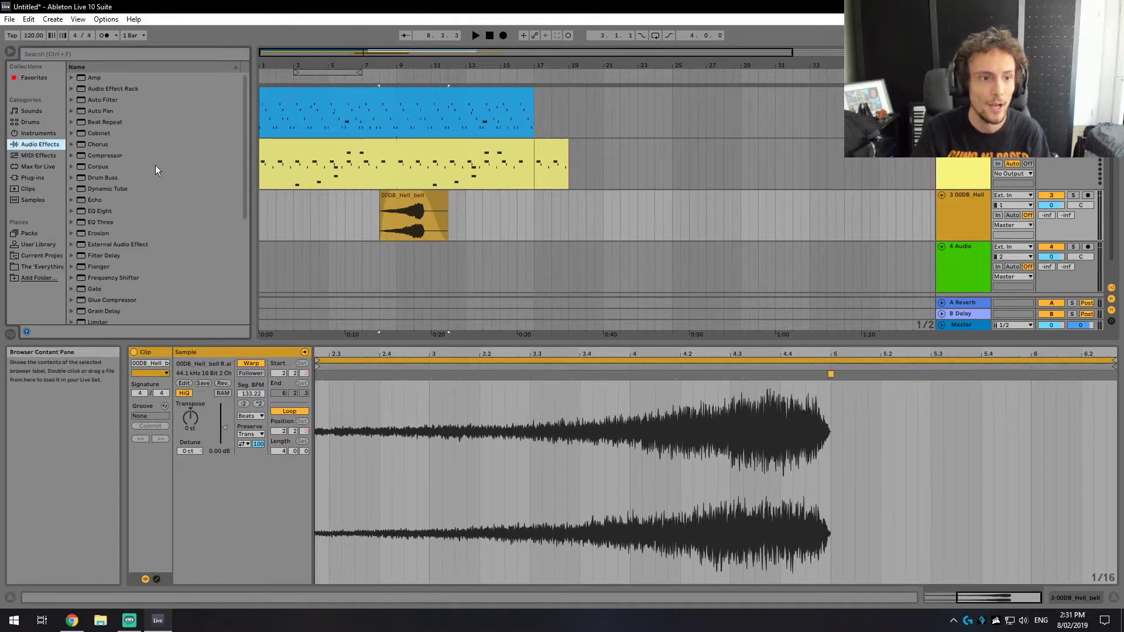
right_click(96, 146)
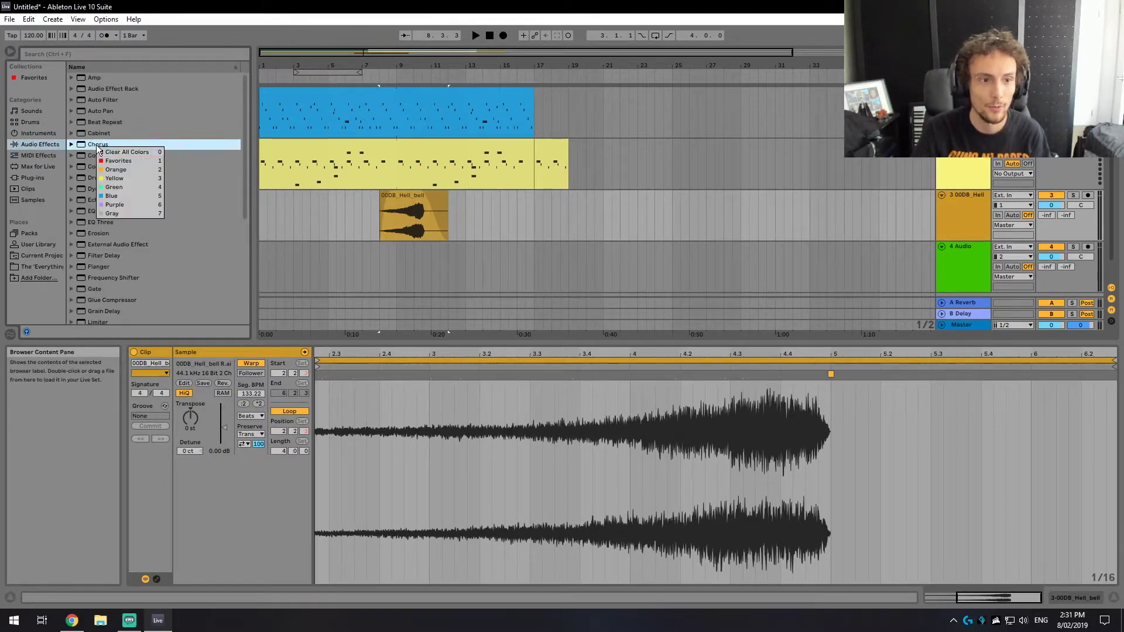
click(133, 169)
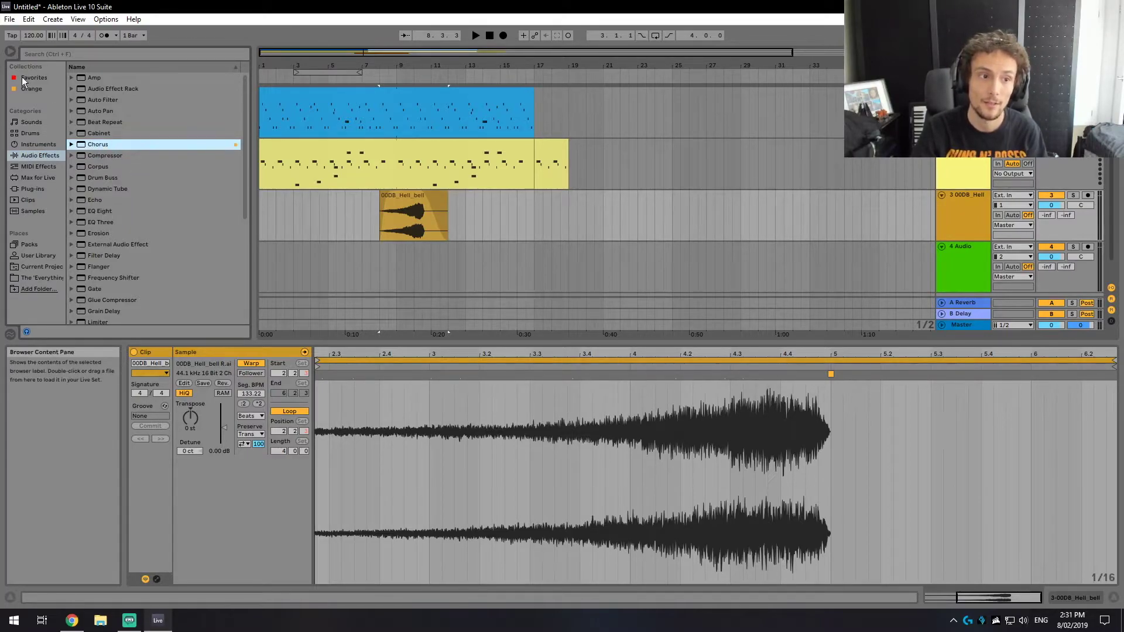
Rename the Orange collection in the sidebar to 'Samples I like'
double_click(31, 88)
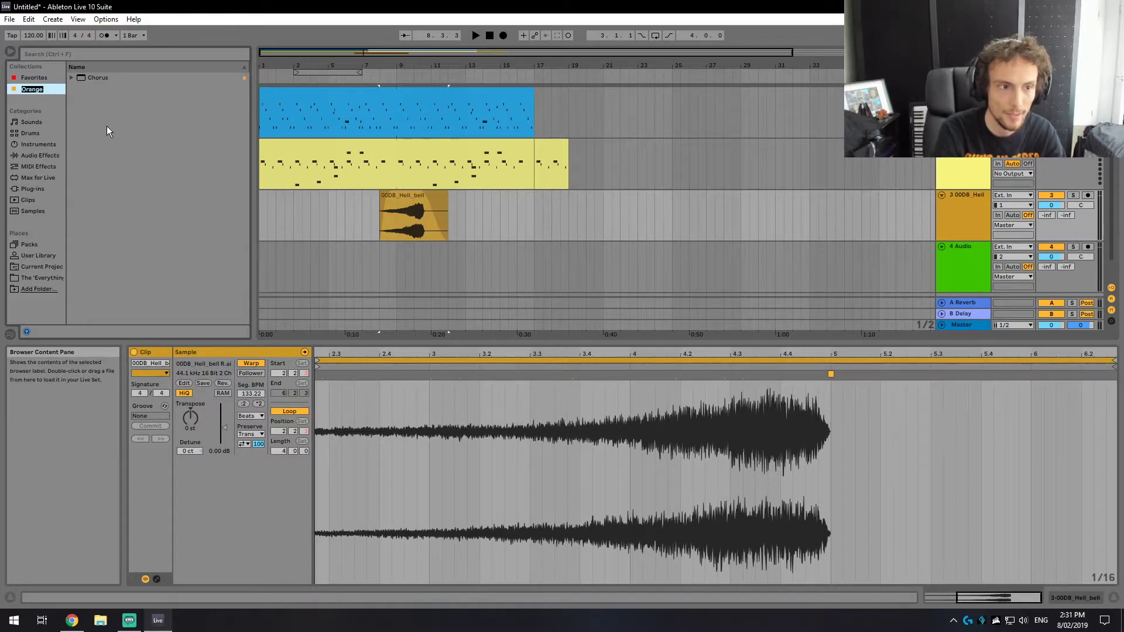
text(sAM)
key(Return)
key(ctrl+r)
text(Samples I like)
key(Return)
Remove Chorus's colour tag and expand Cyclic Waves > Samples > Momentary Incursions in Packs
right_click(108, 74)
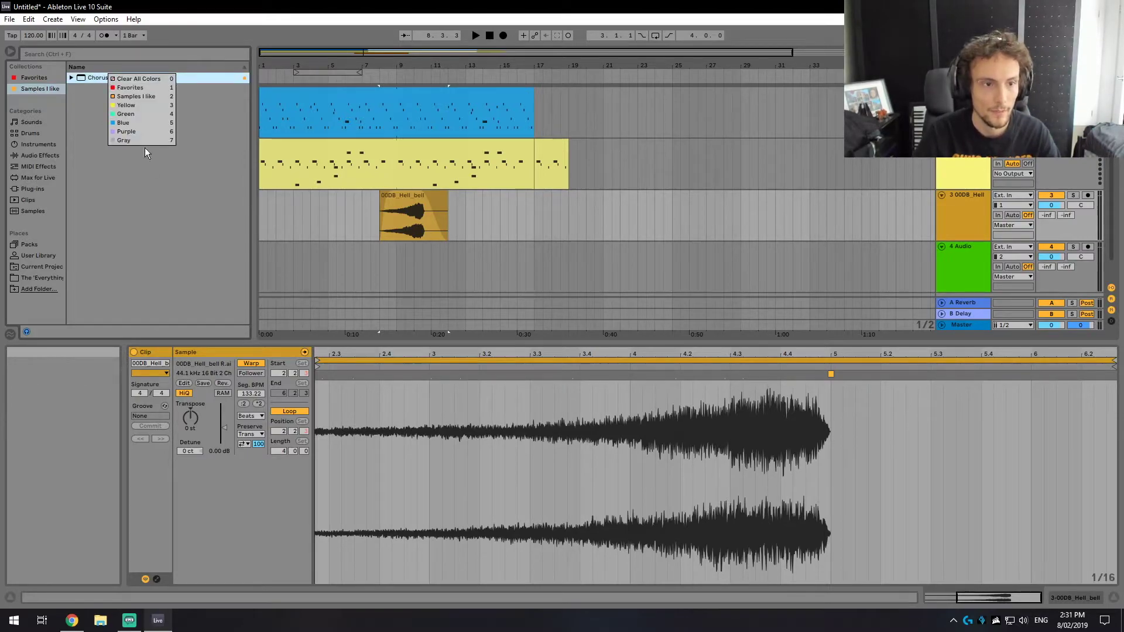
click(126, 96)
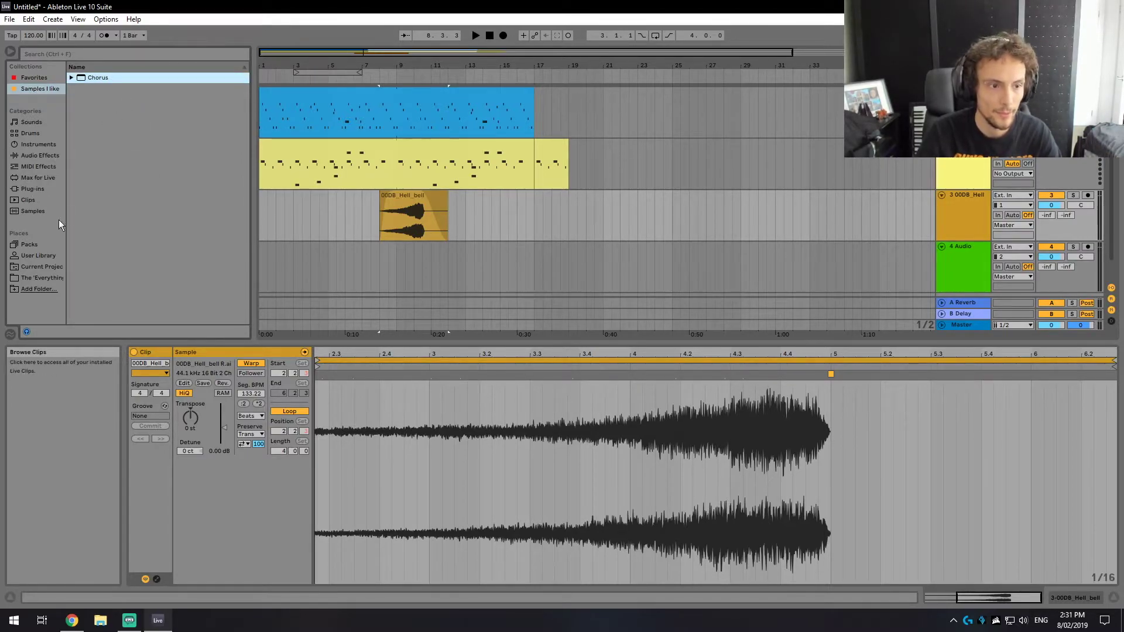
click(30, 245)
click(111, 178)
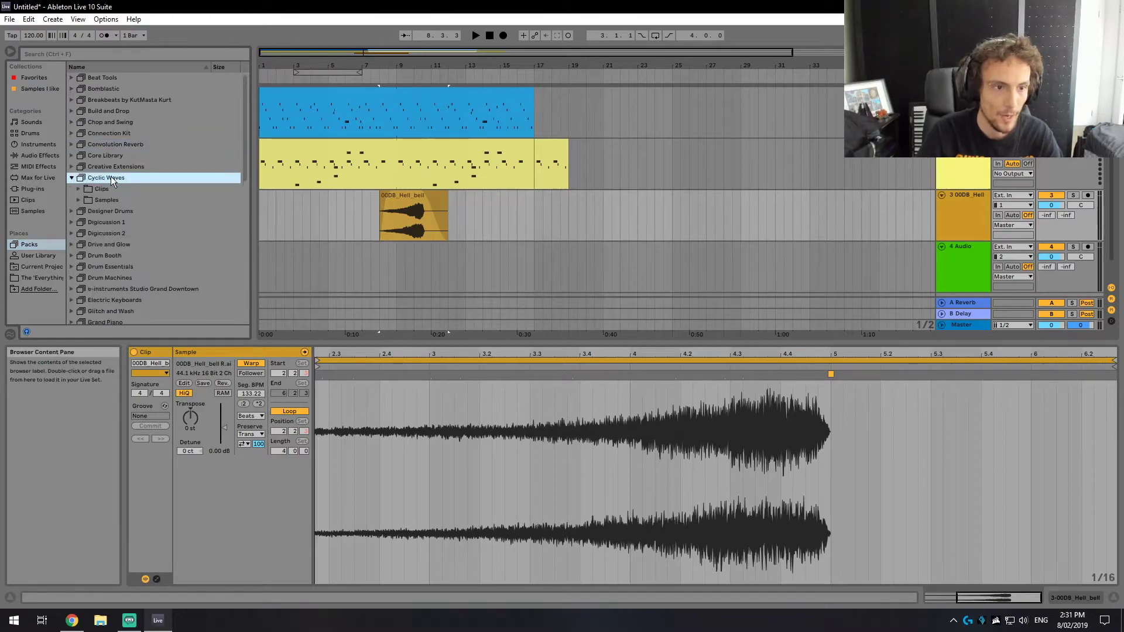
click(108, 200)
click(101, 223)
Add antiBody.aif to Samples I like, view that collection, then remove the tag again
right_click(122, 233)
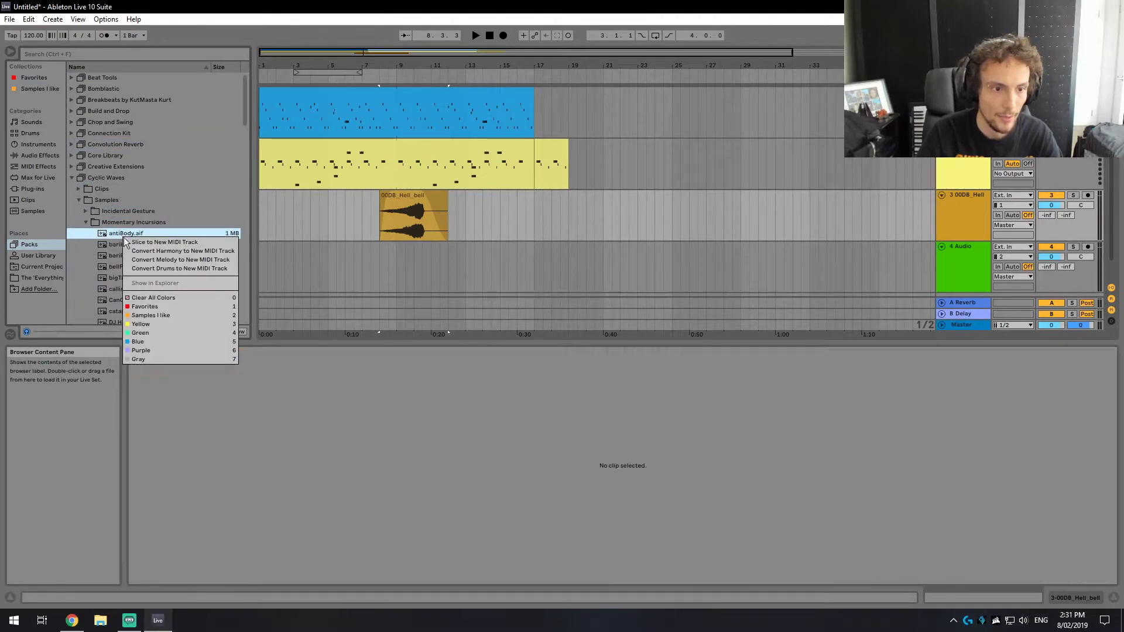
click(145, 317)
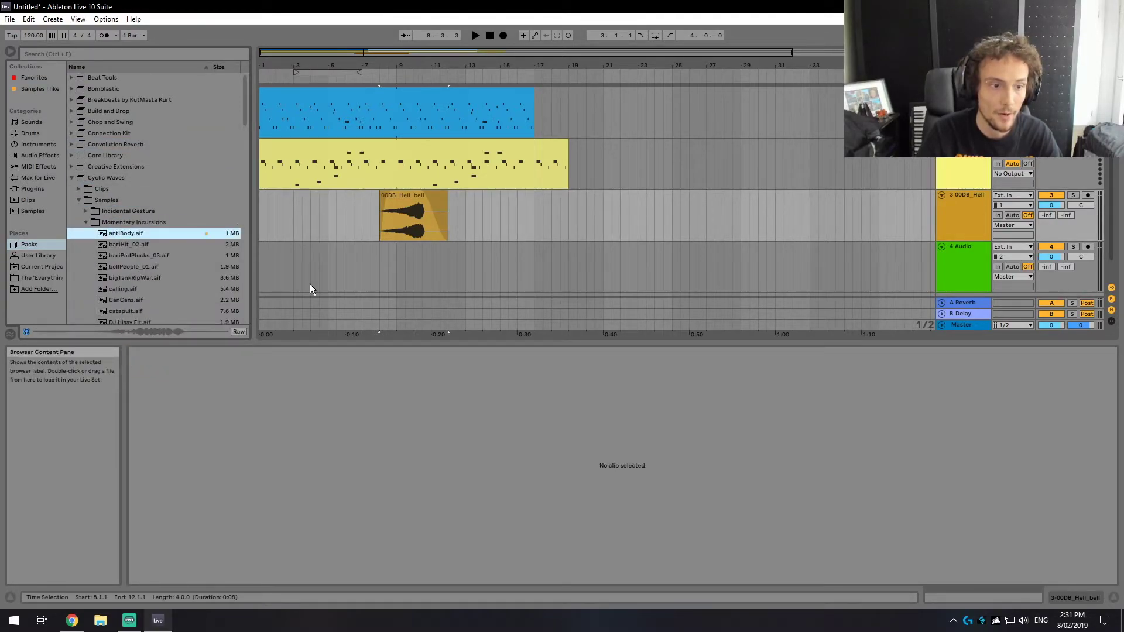
click(34, 89)
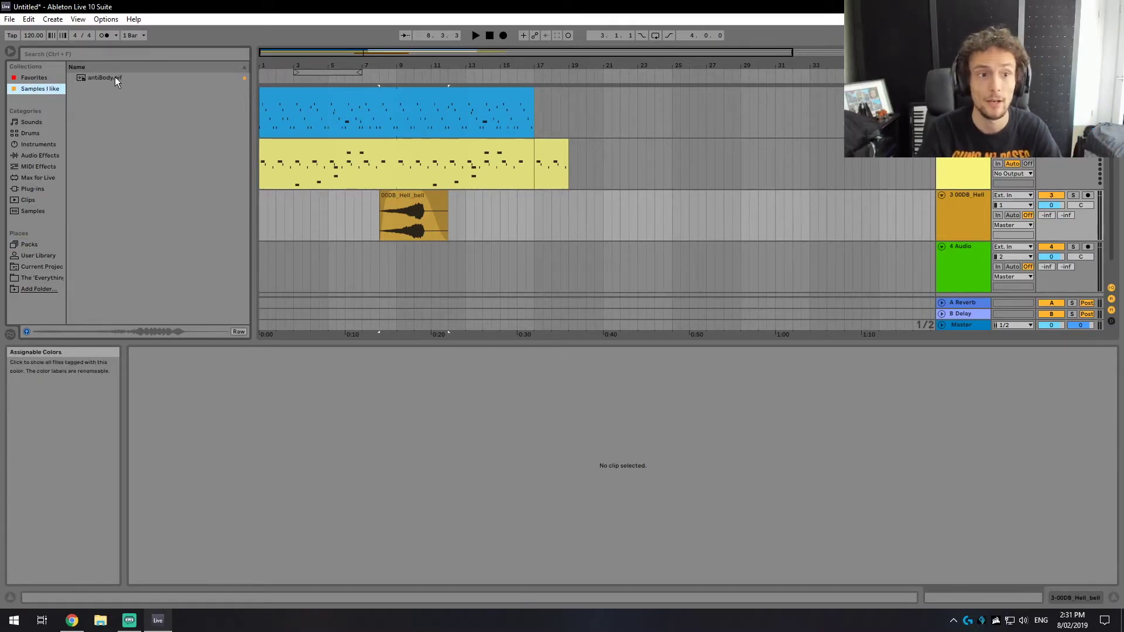
click(29, 246)
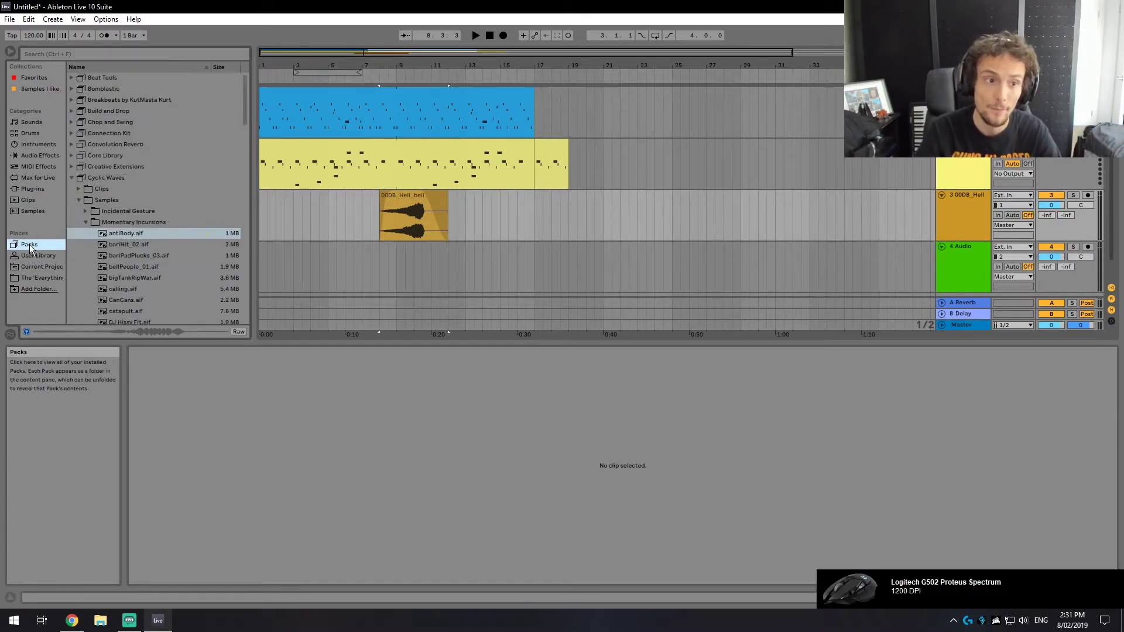
right_click(125, 233)
click(158, 310)
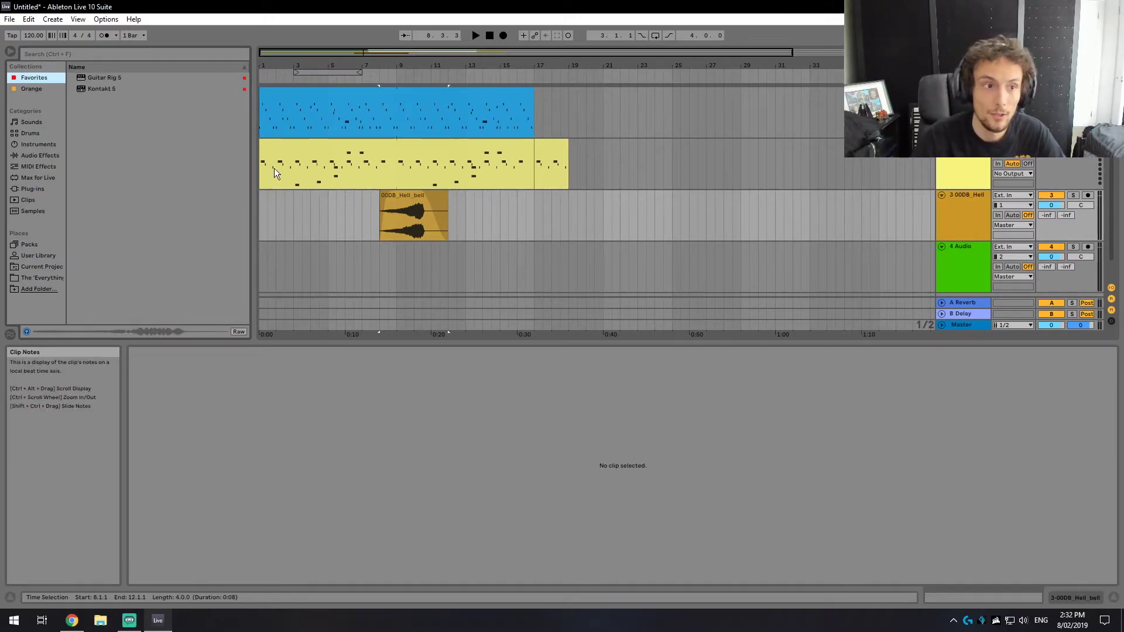
Tag Impulse orange and yellow, clear its colours, and loop bars 1 to 17
click(36, 144)
right_click(120, 125)
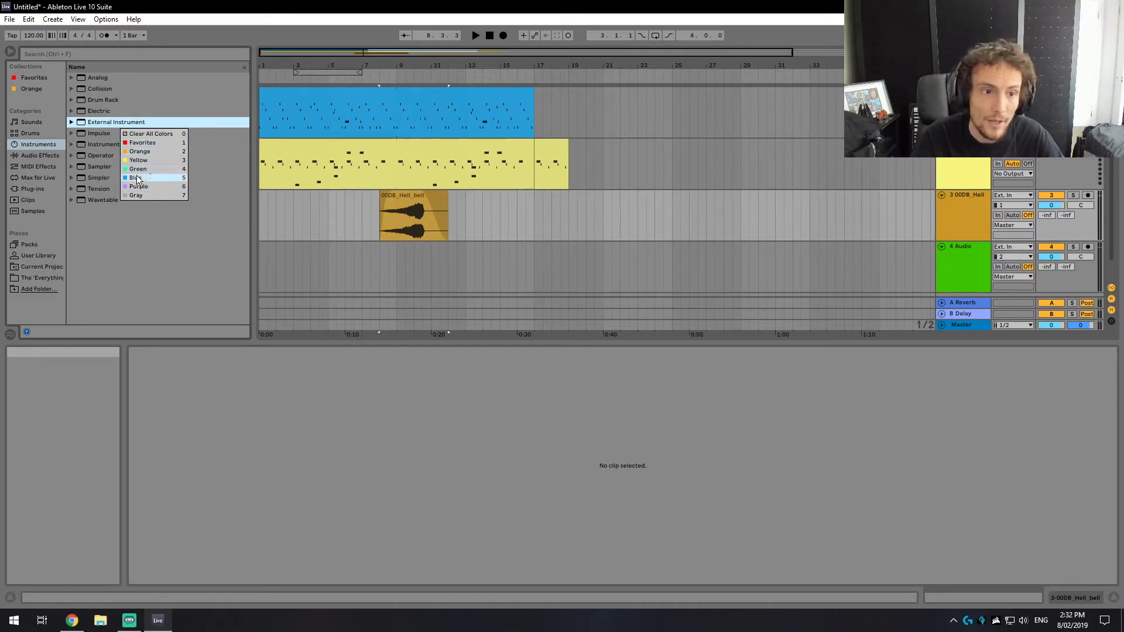
click(150, 133)
right_click(101, 124)
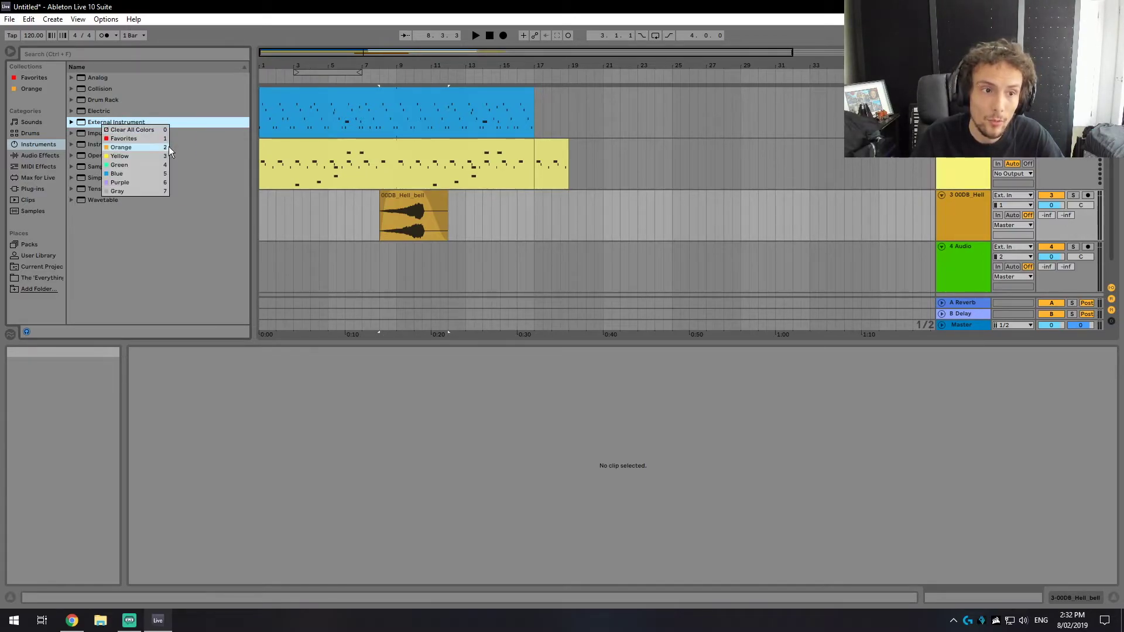
right_click(88, 133)
click(110, 157)
right_click(105, 134)
click(128, 167)
right_click(126, 139)
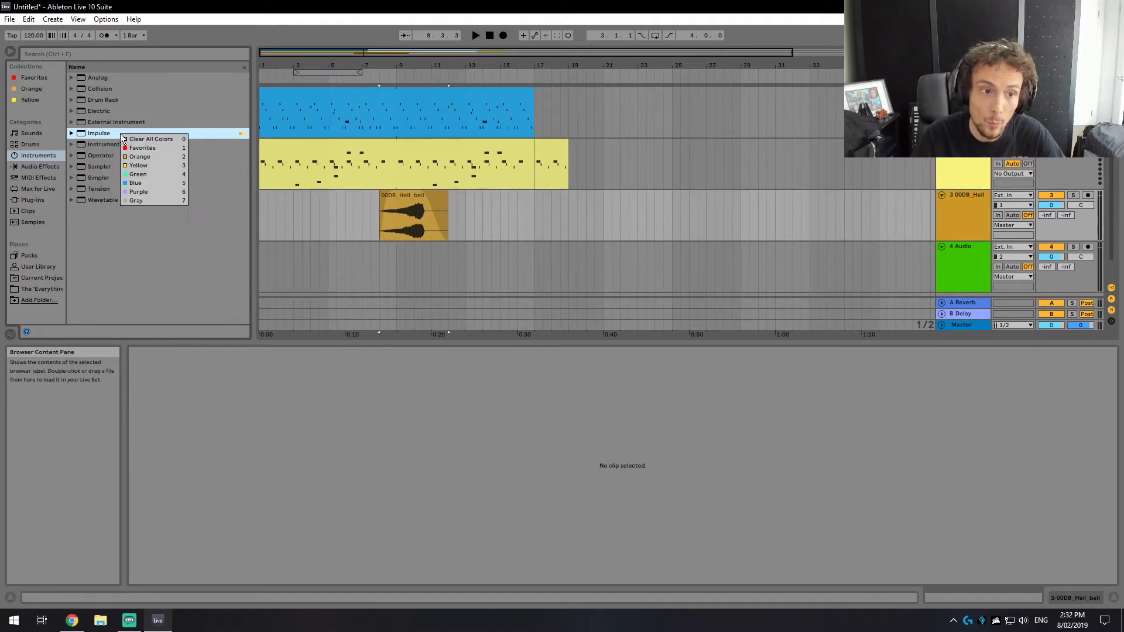
click(147, 139)
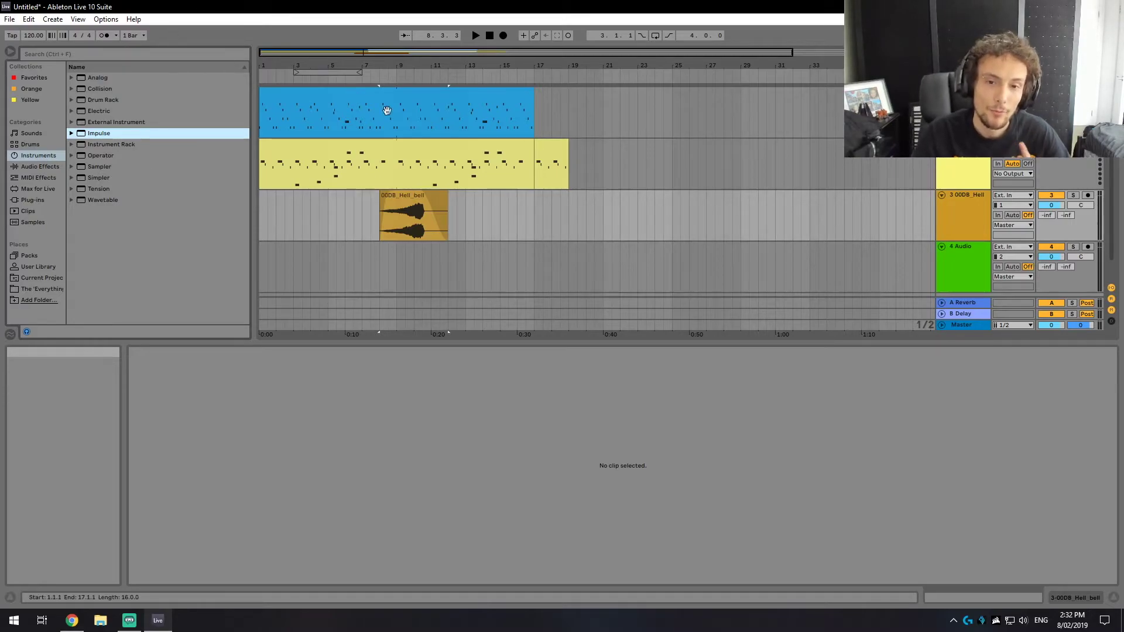
drag(358, 73, 534, 73)
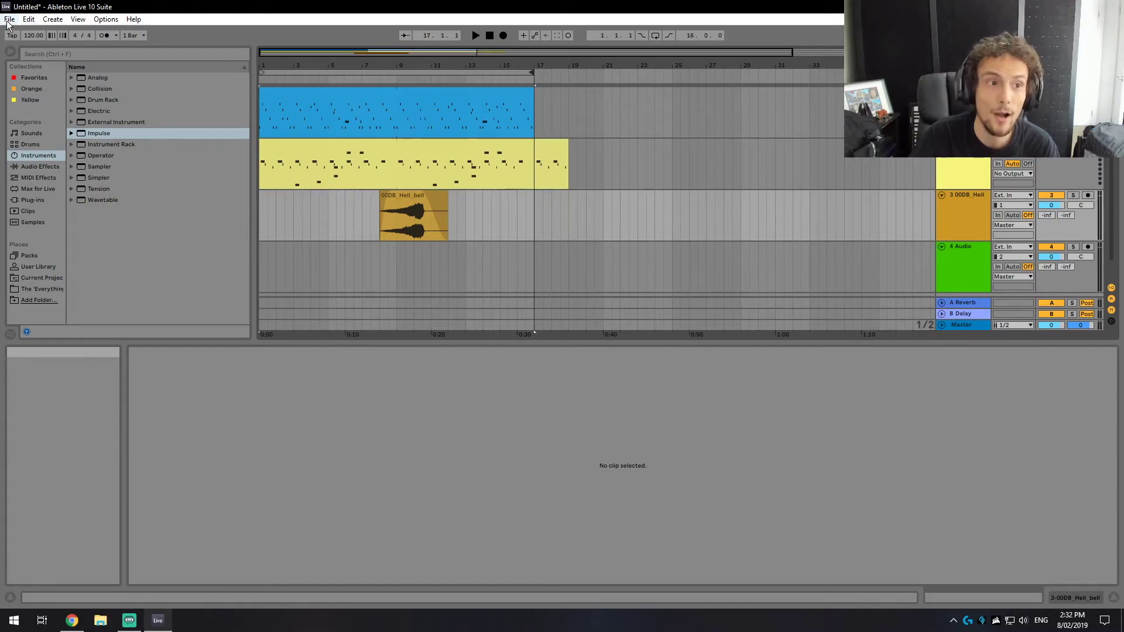
In Export Audio/Video, turn Encode PCM on, check the file types, and re-enable Encode MP3
click(10, 19)
click(50, 174)
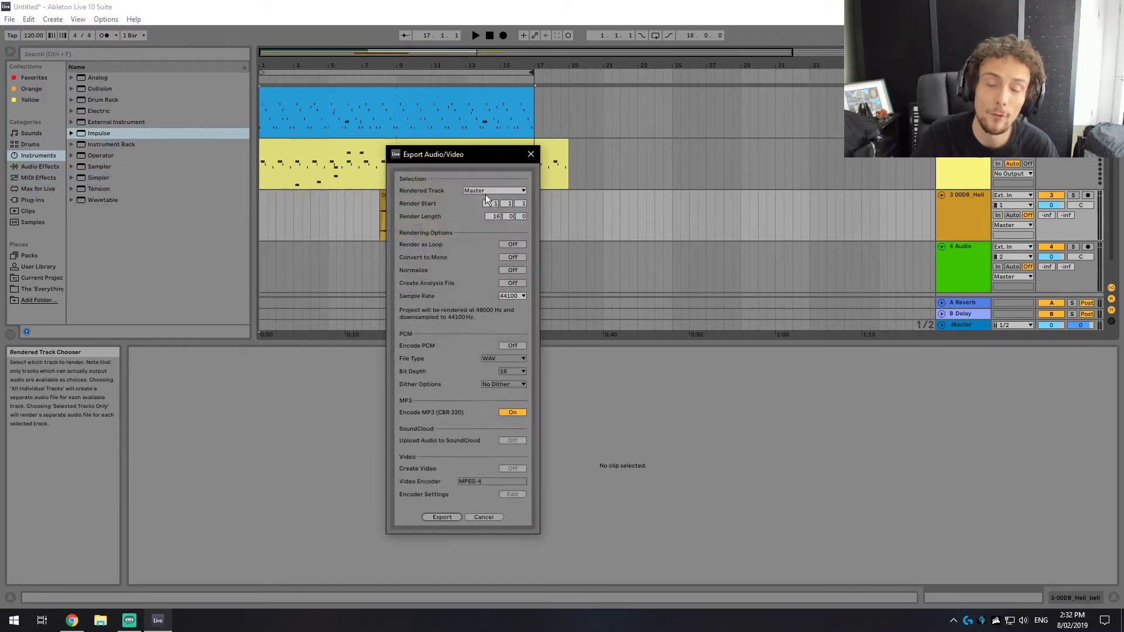
drag(465, 160, 523, 118)
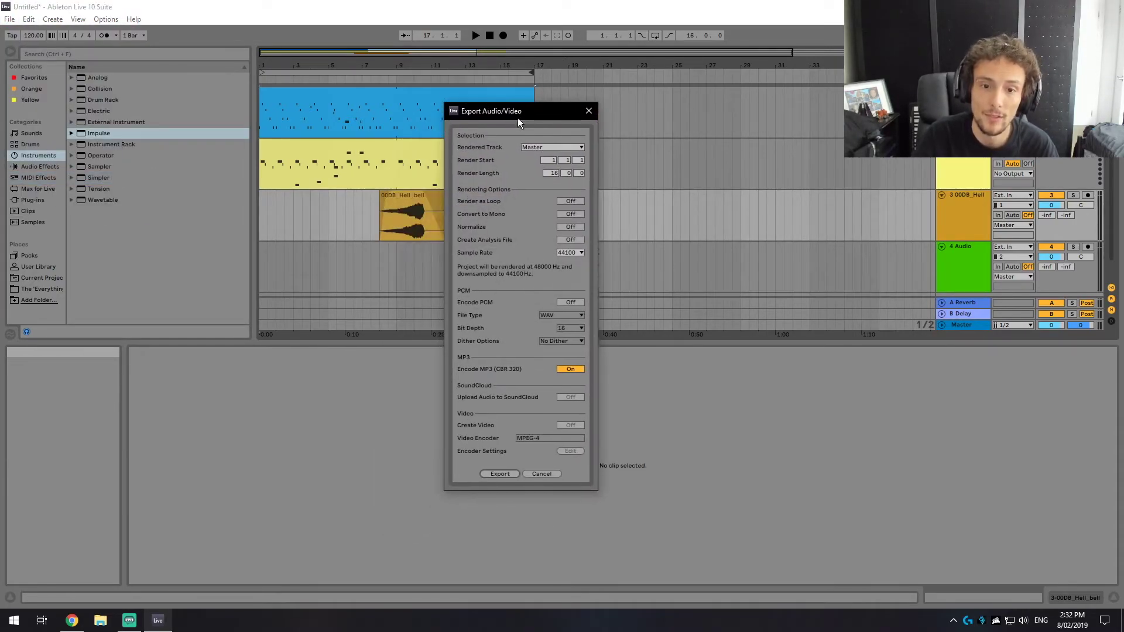
click(565, 369)
click(568, 303)
click(565, 316)
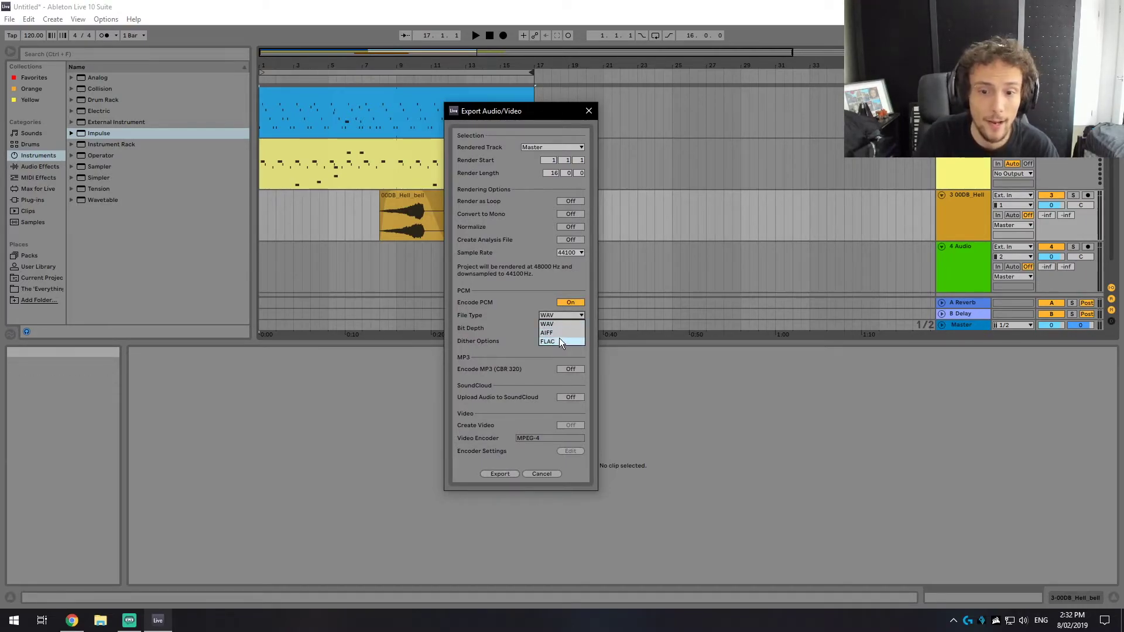
click(563, 370)
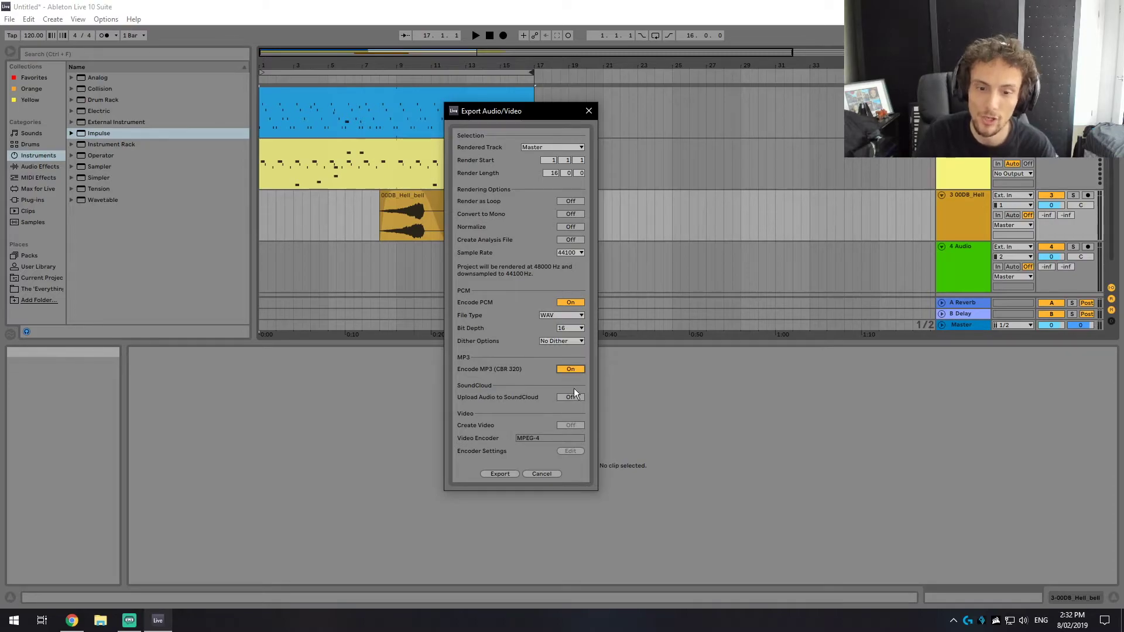
Close the Export Audio/Video dialog, then glance through the File and Create menus
click(593, 111)
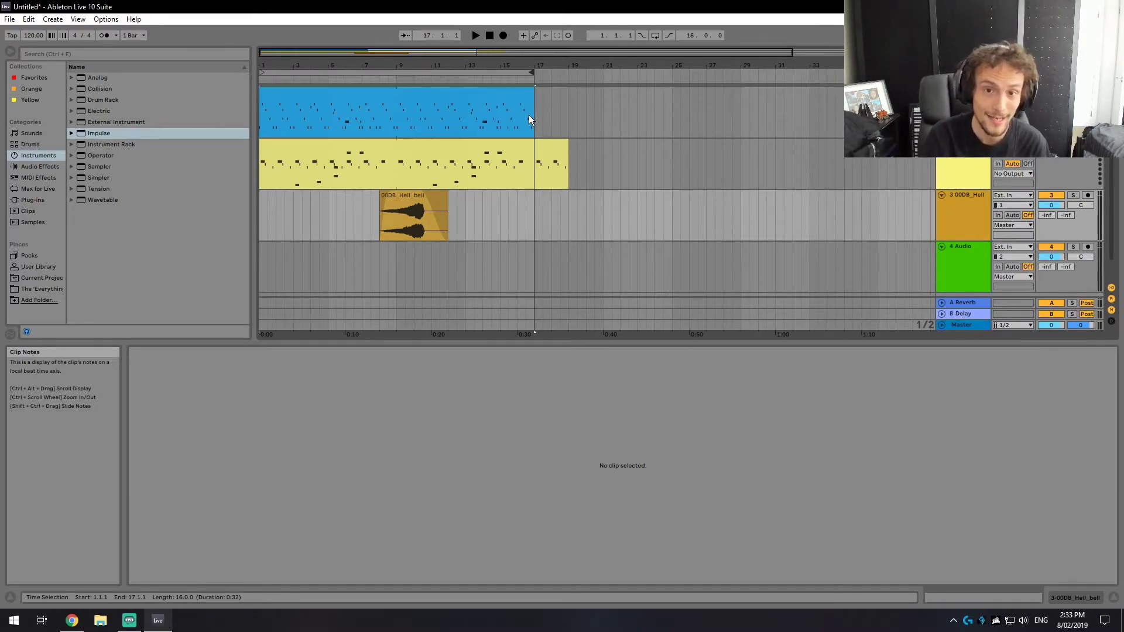
click(9, 19)
click(162, 111)
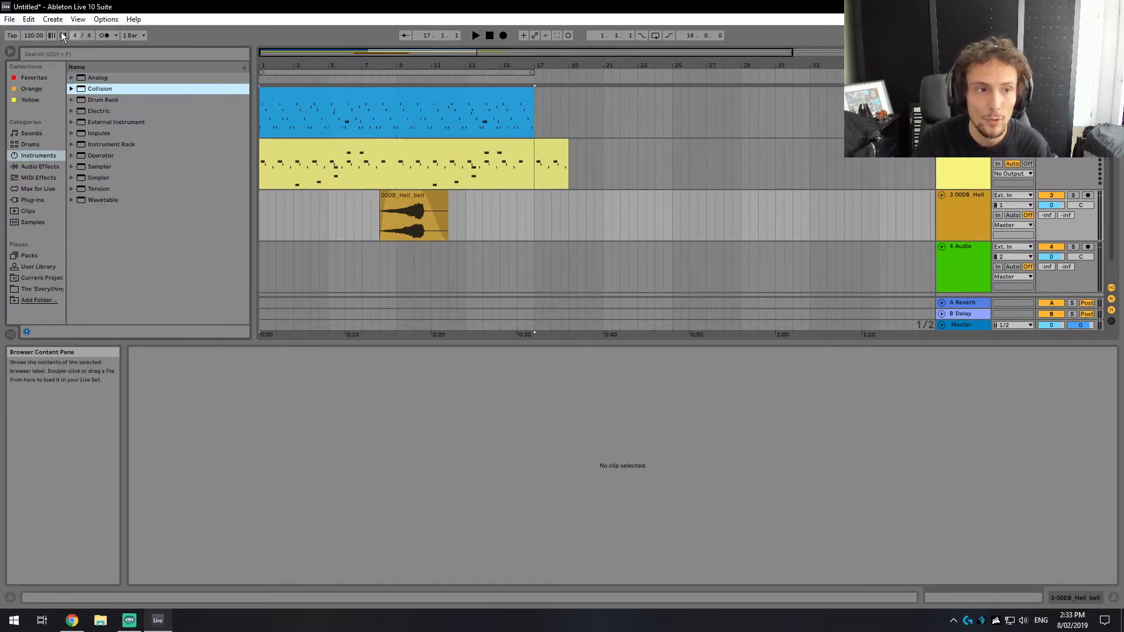
Look over the Edit menu commands without choosing any
click(53, 19)
mouse_move(31, 23)
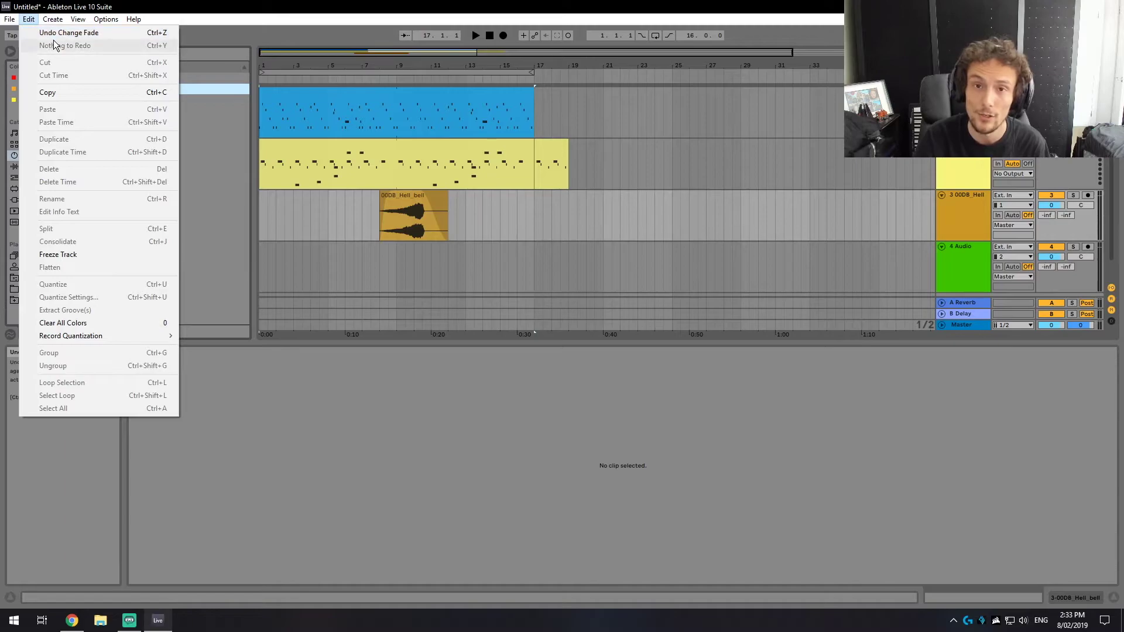
click(196, 40)
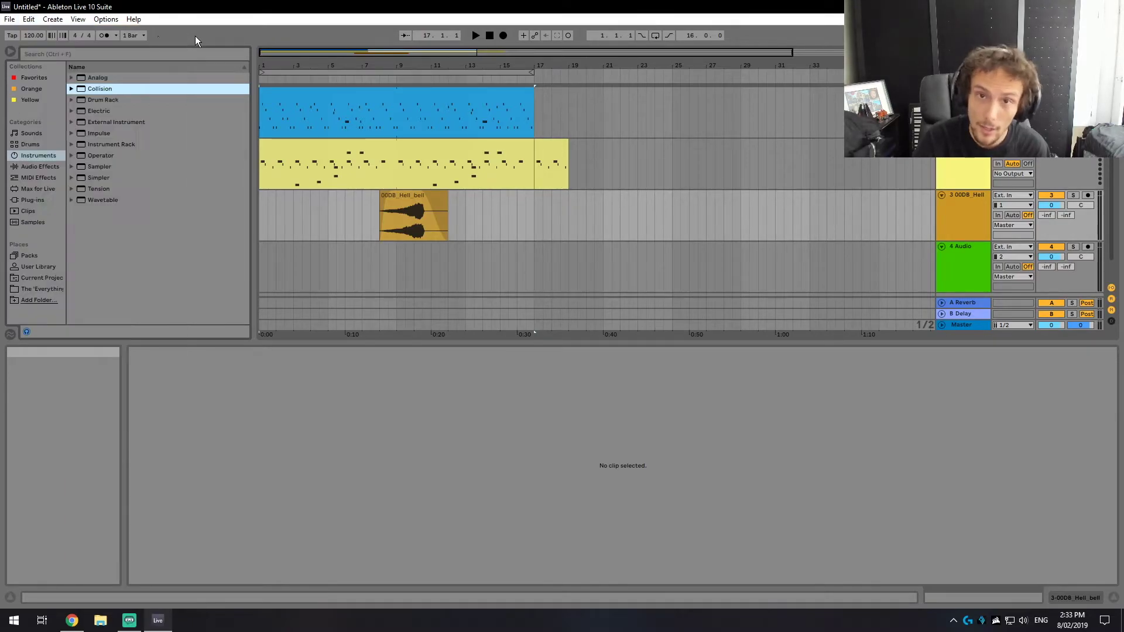
Save the Live Set as 'Collision bell' in the Music folder
click(9, 19)
click(39, 123)
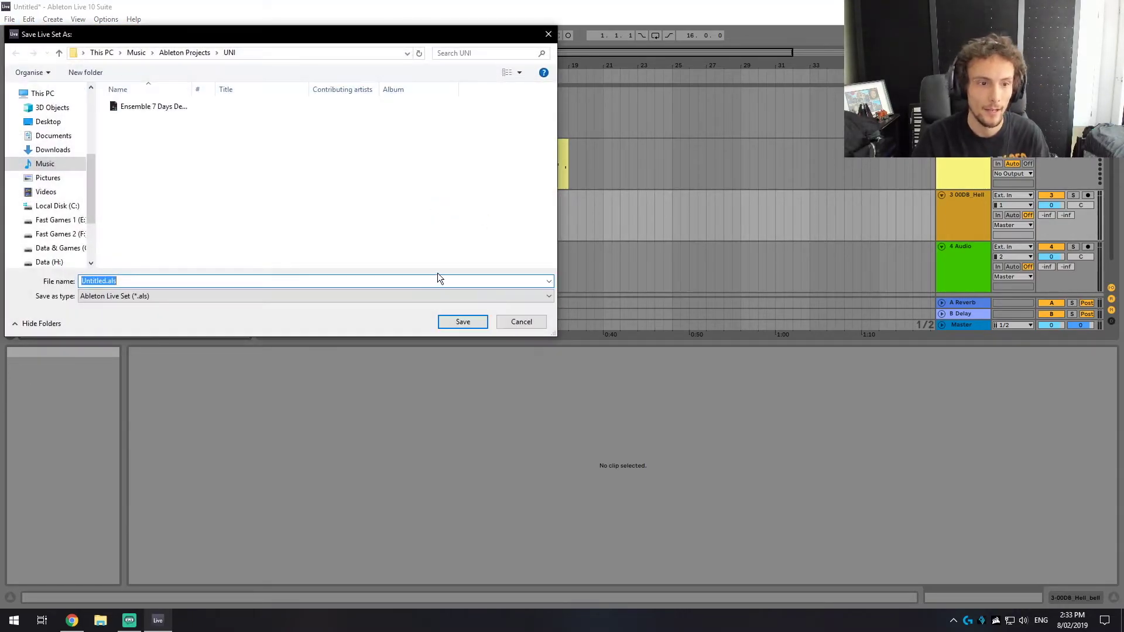
click(177, 52)
click(140, 52)
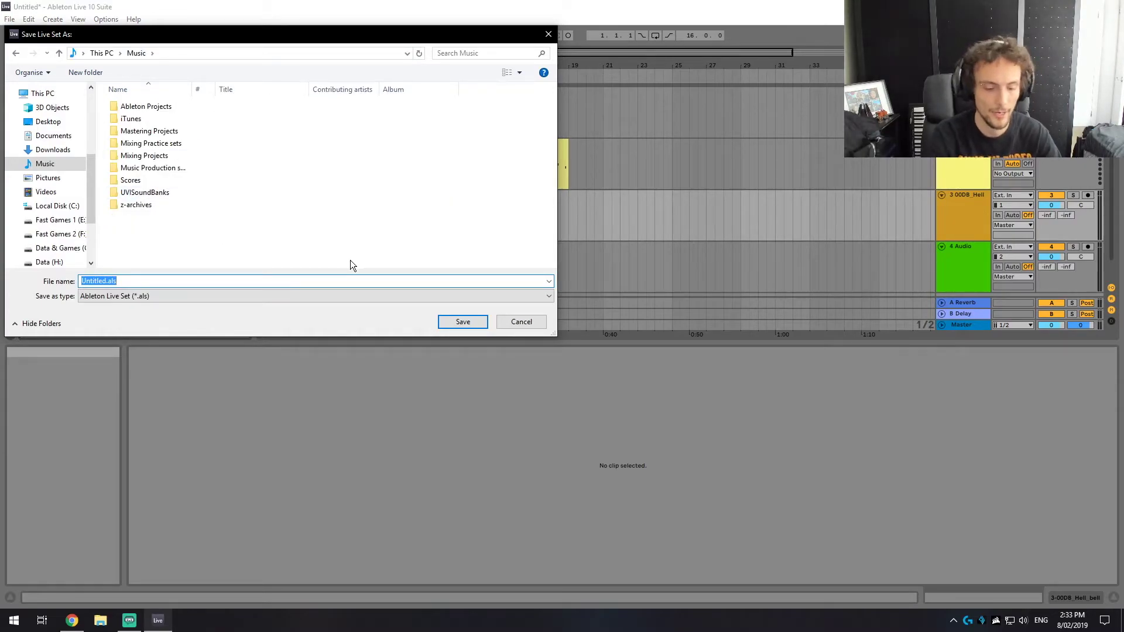
text(Collision bell)
key(Return)
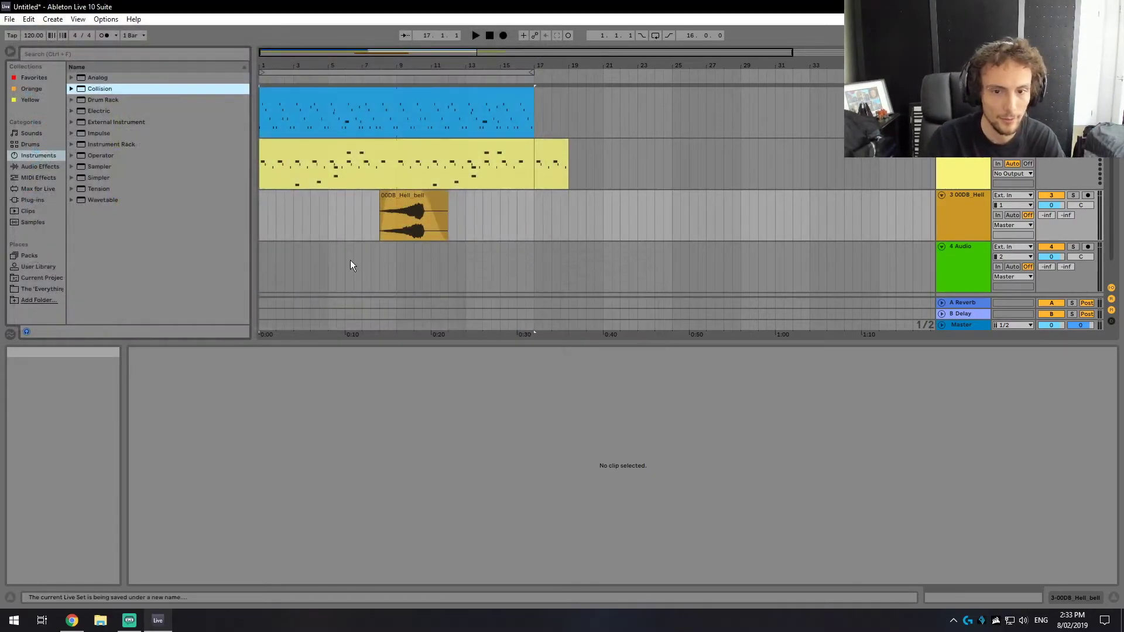
click(9, 19)
mouse_move(63, 14)
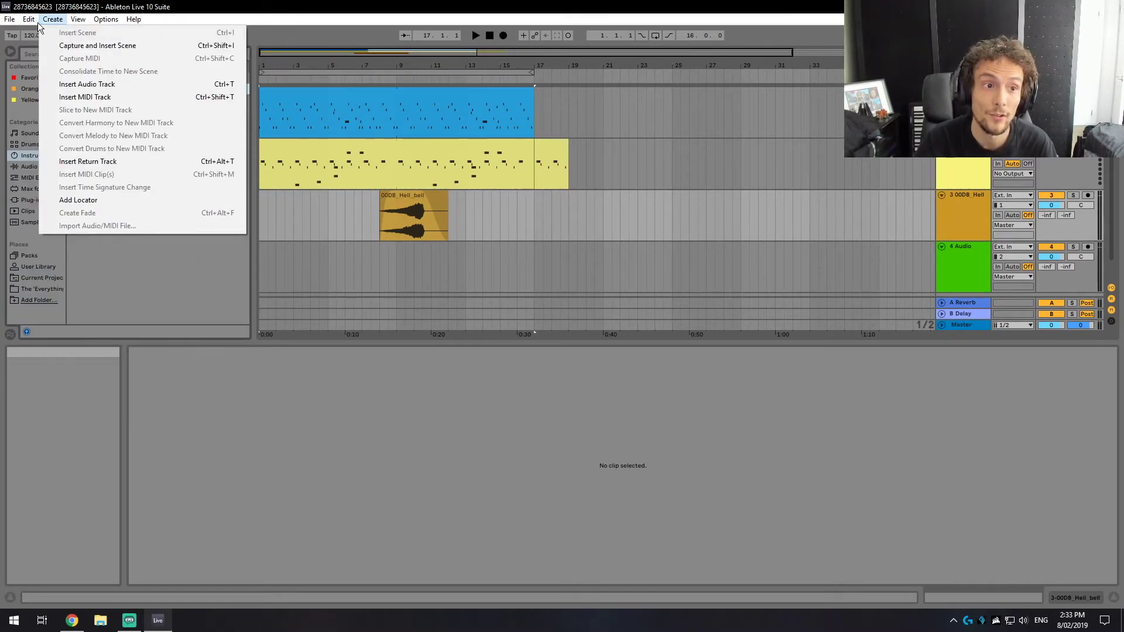
click(31, 20)
click(292, 69)
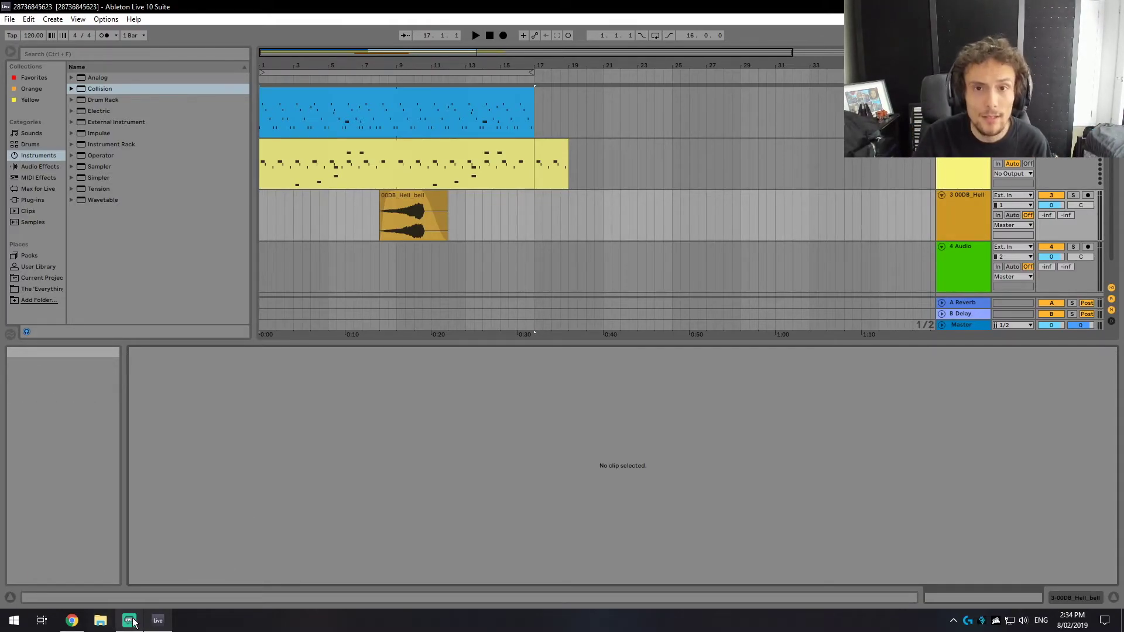
mouse_move(130, 620)
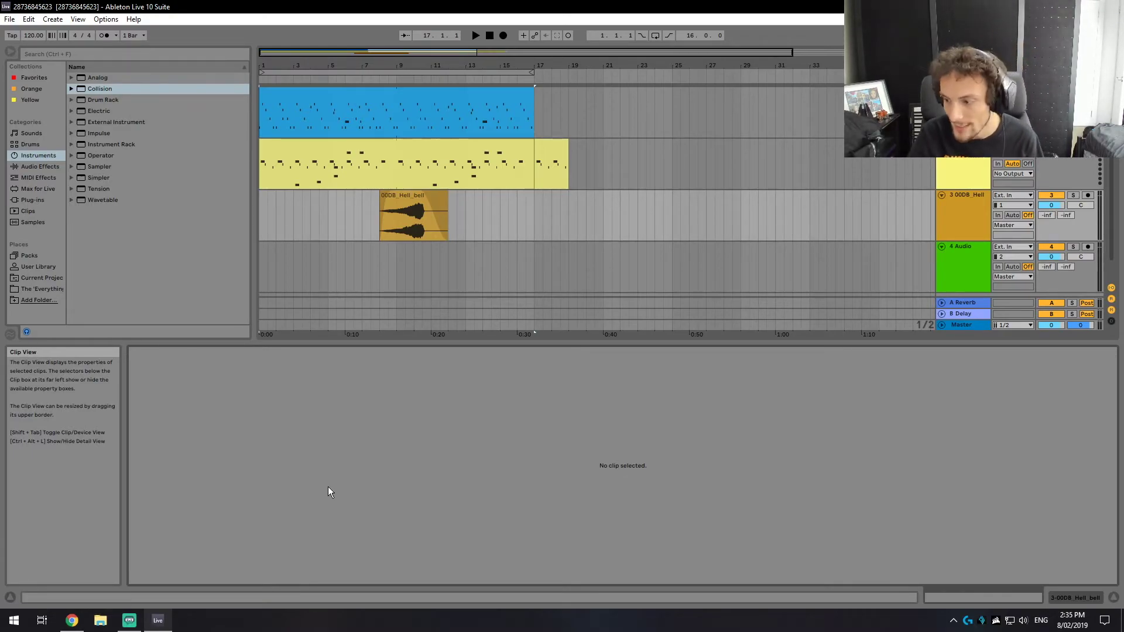
Group the selected tracks and rename the new group track to Drums
right_click(963, 115)
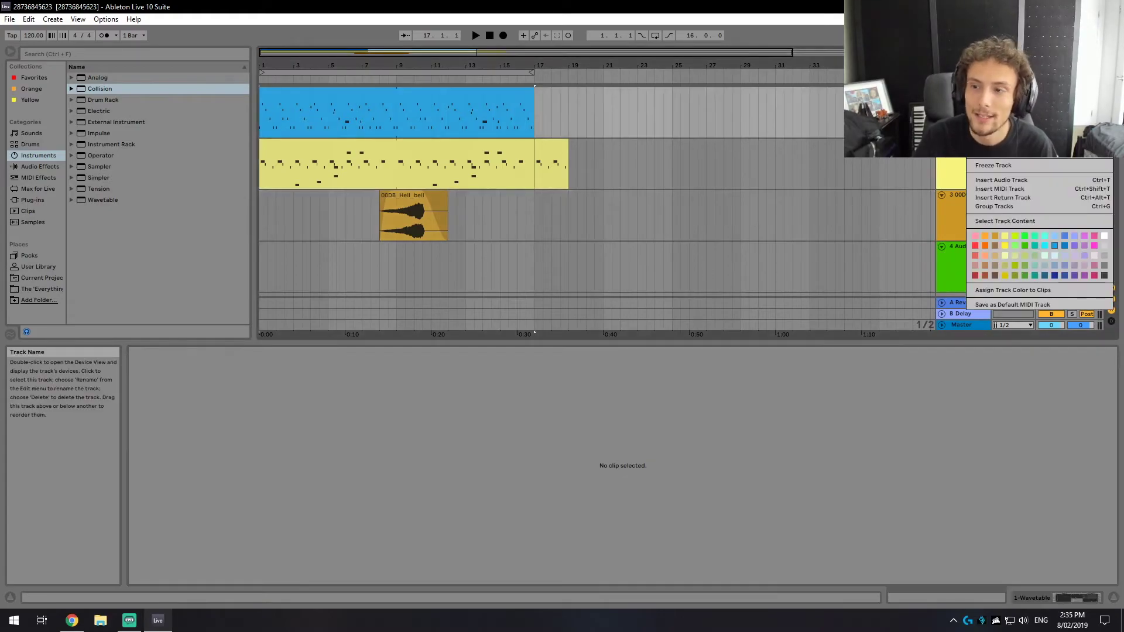
key(Escape)
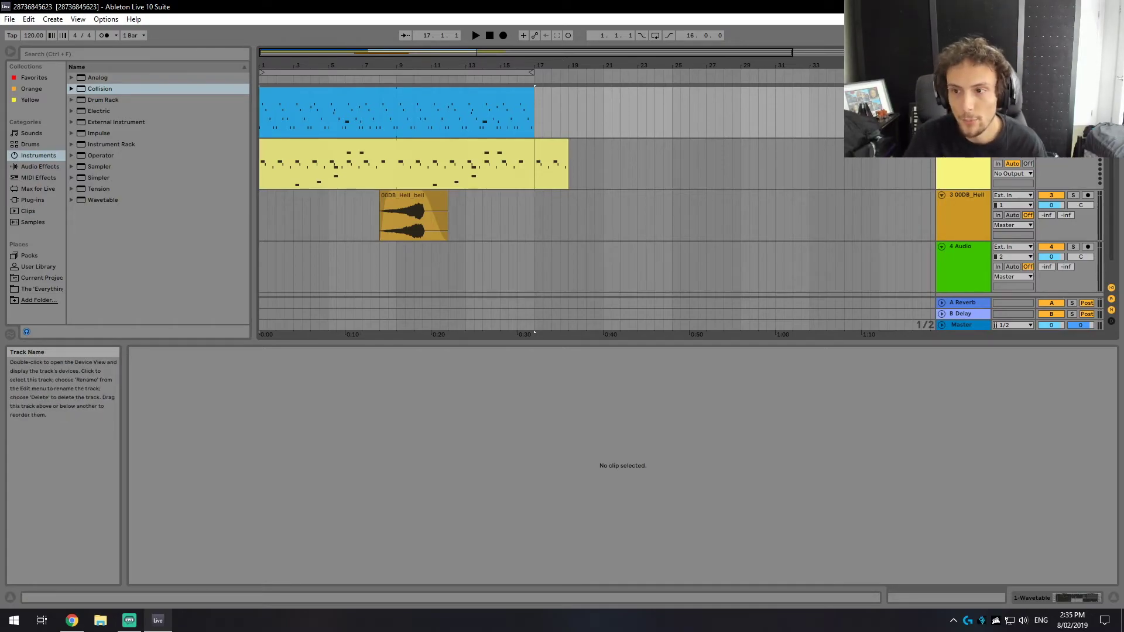
right_click(958, 167)
click(987, 232)
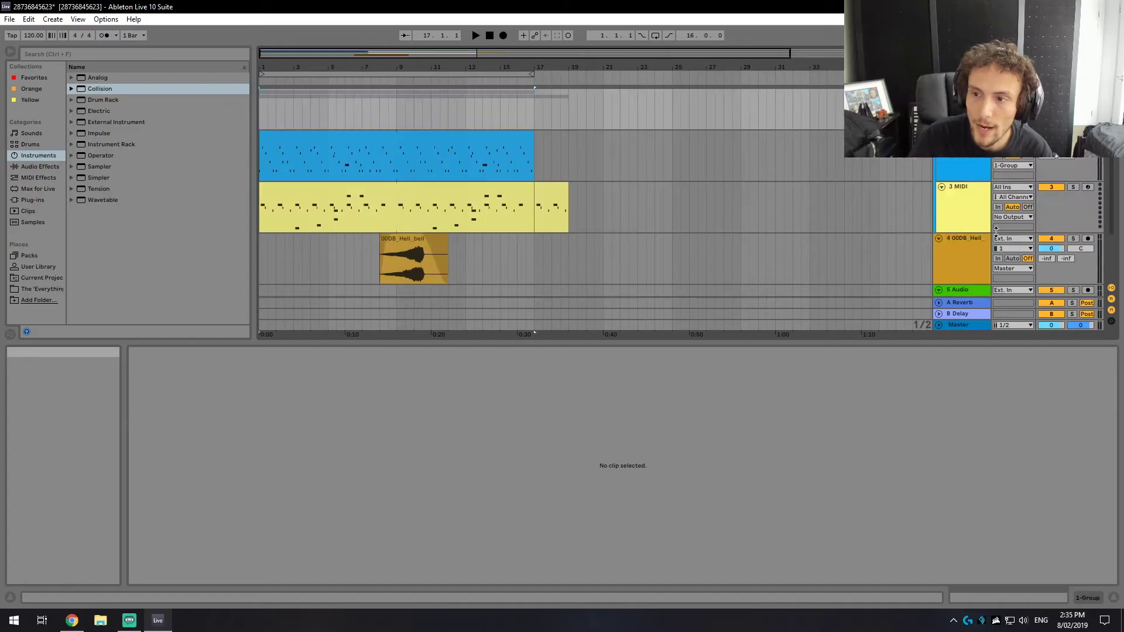
right_click(951, 111)
right_click(968, 103)
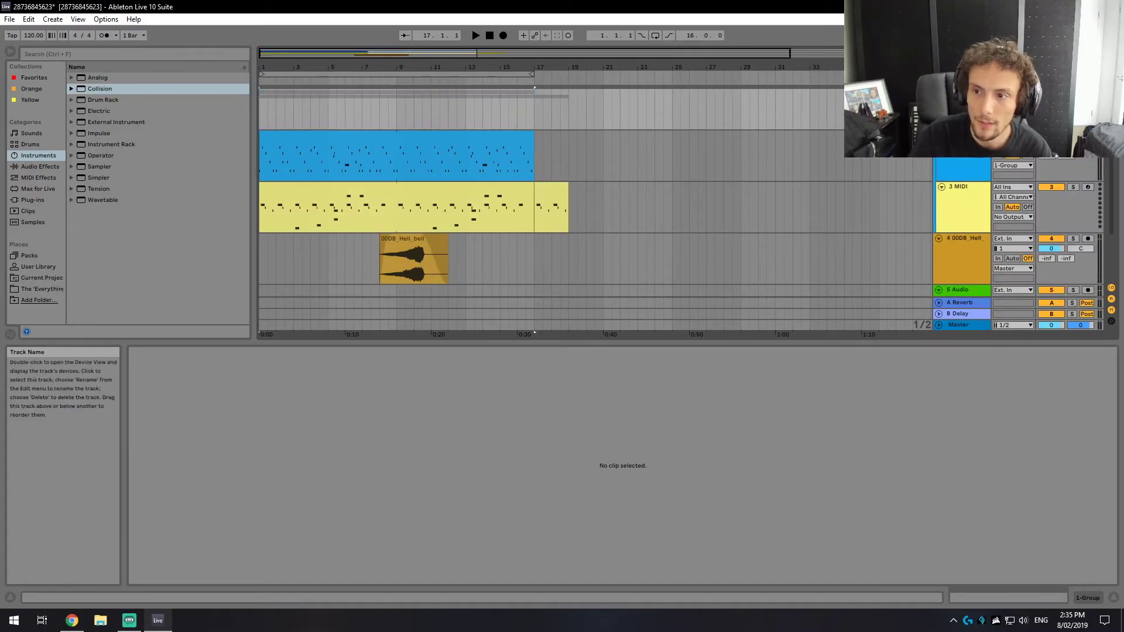
key(Return)
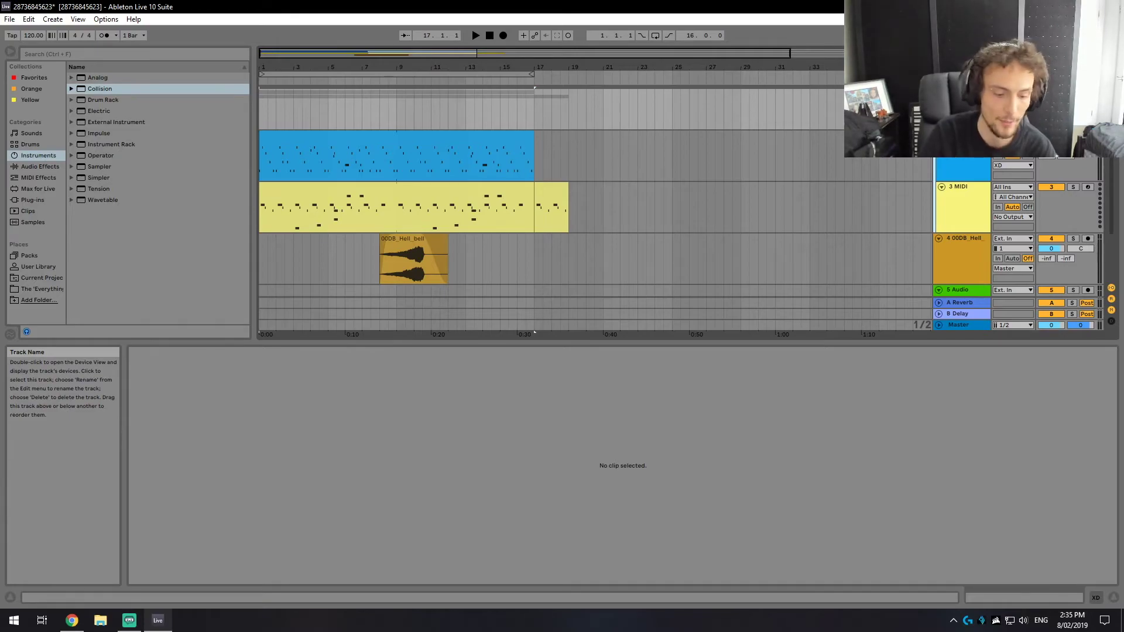
key(ctrl+r)
text(Drums)
key(Return)
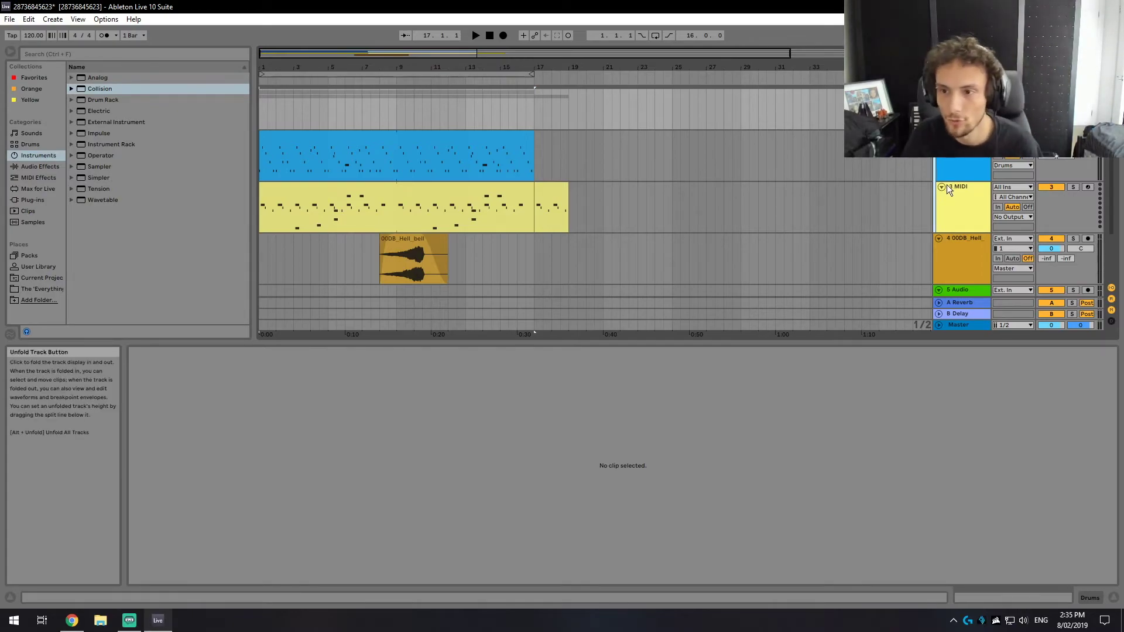
Select 3 MIDI together with Drums and nest them in a new group
click(980, 189)
click(973, 167)
click(961, 193)
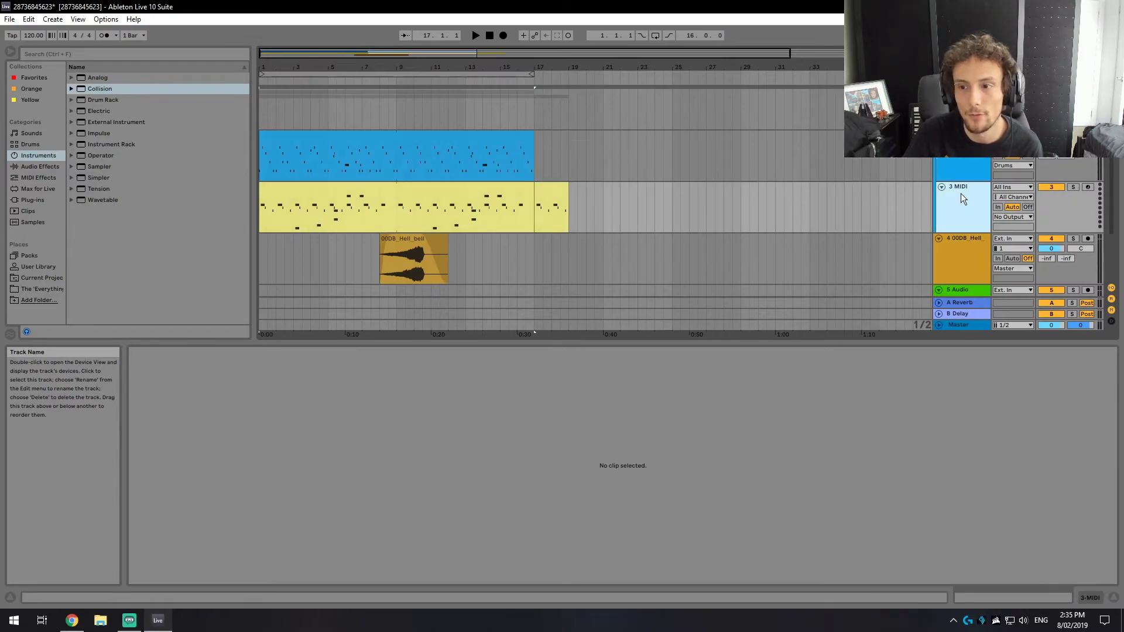
key(shift+Up)
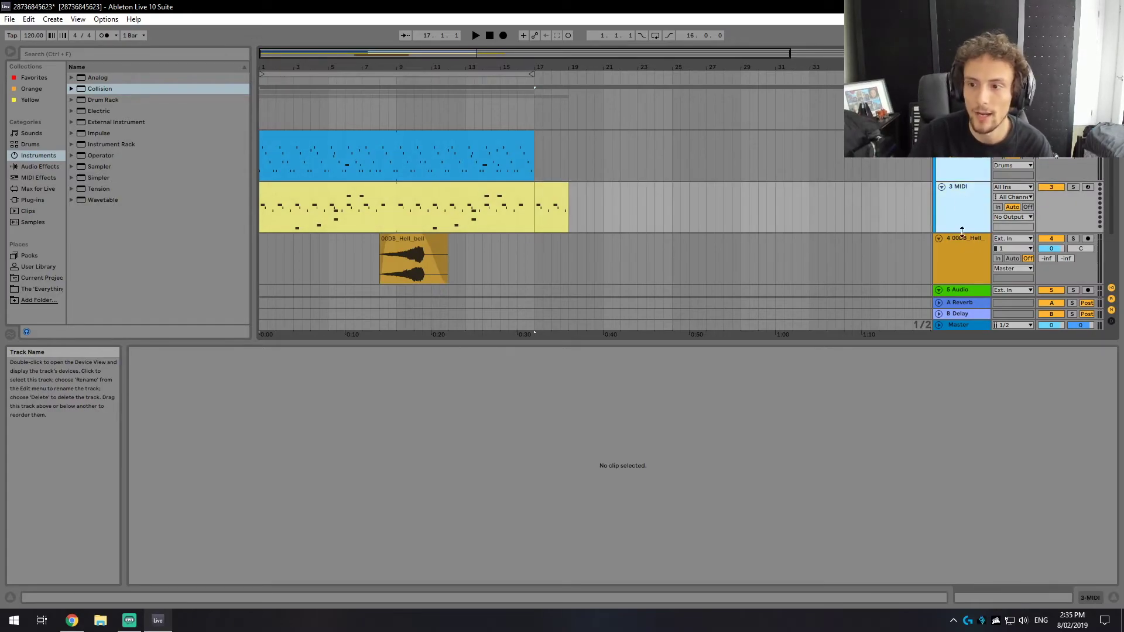
right_click(959, 222)
click(996, 243)
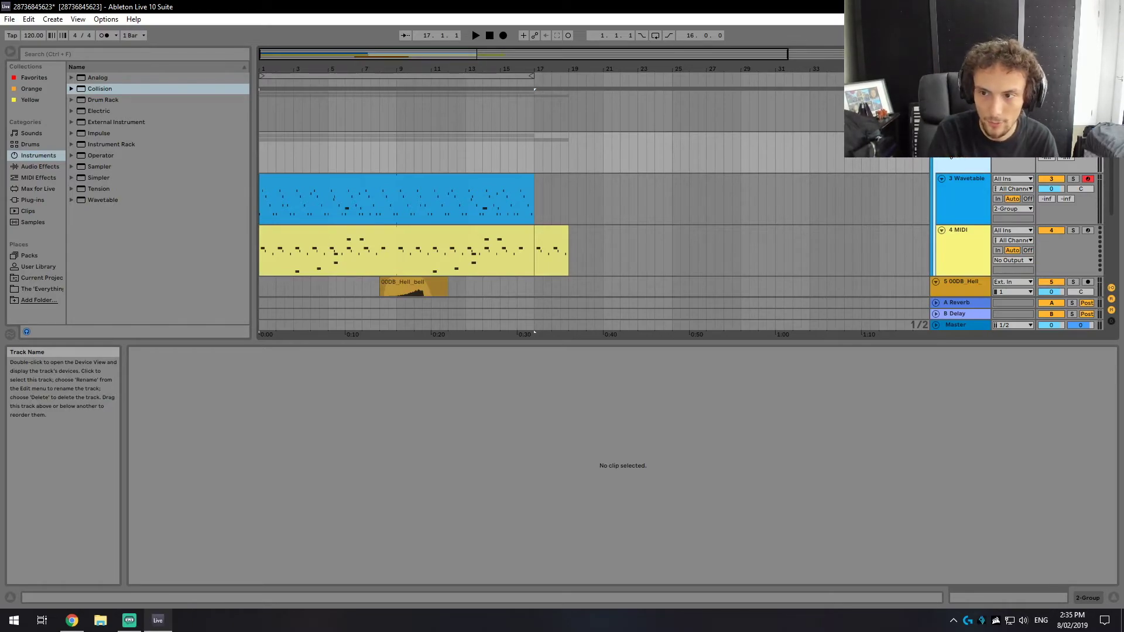
Move 00DB_Hell above the blue and yellow tracks, group it, then ungroup it
click(959, 285)
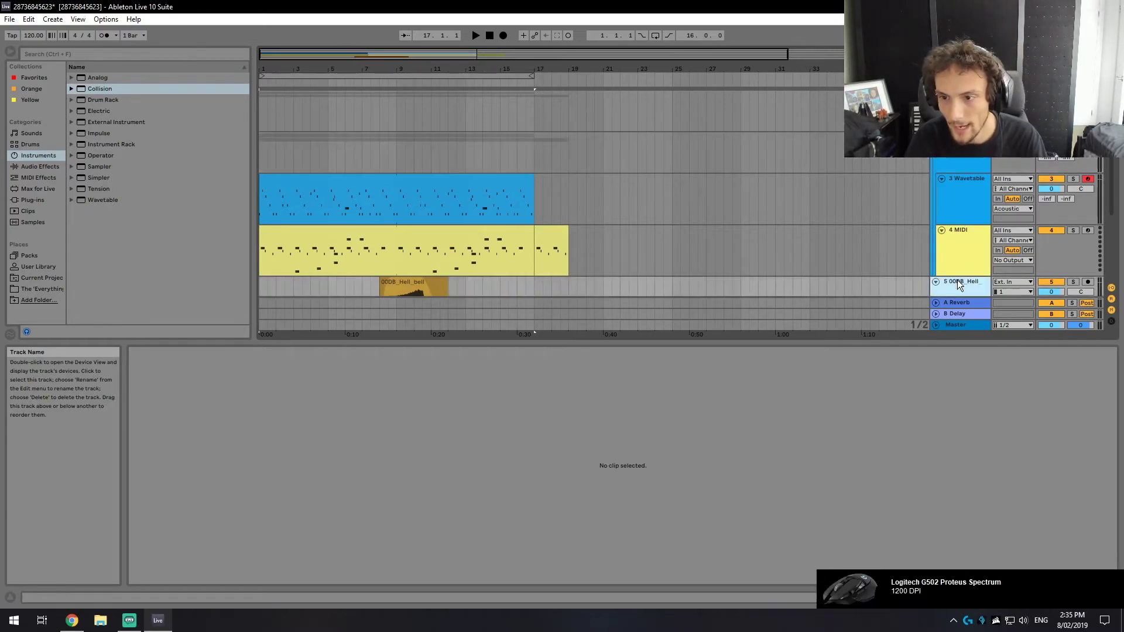
drag(959, 285, 961, 140)
right_click(955, 140)
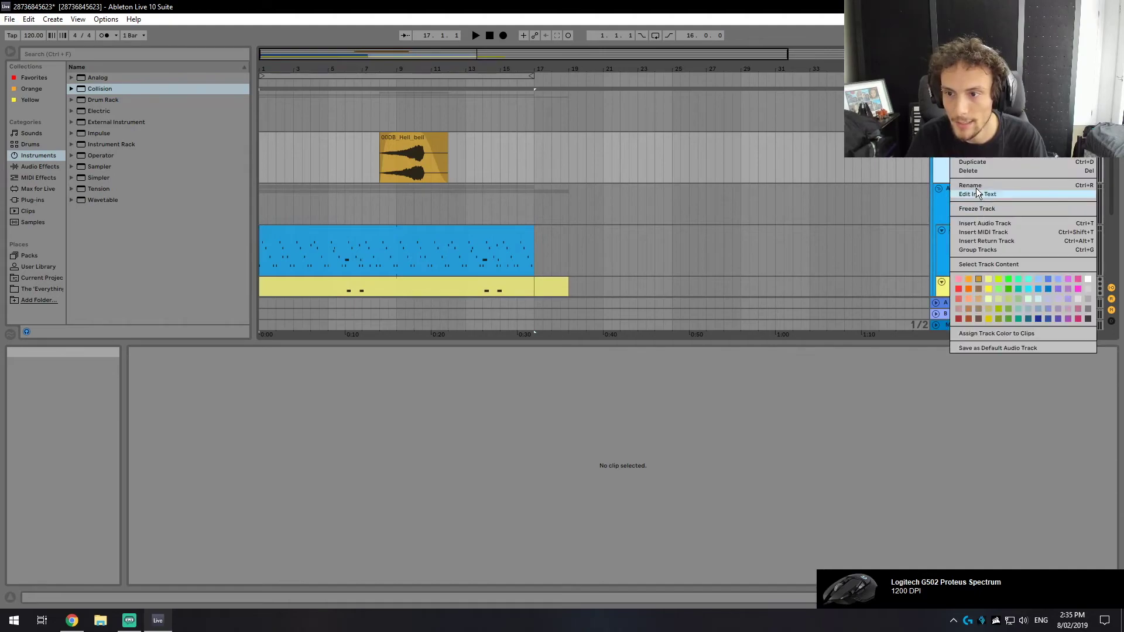
click(985, 249)
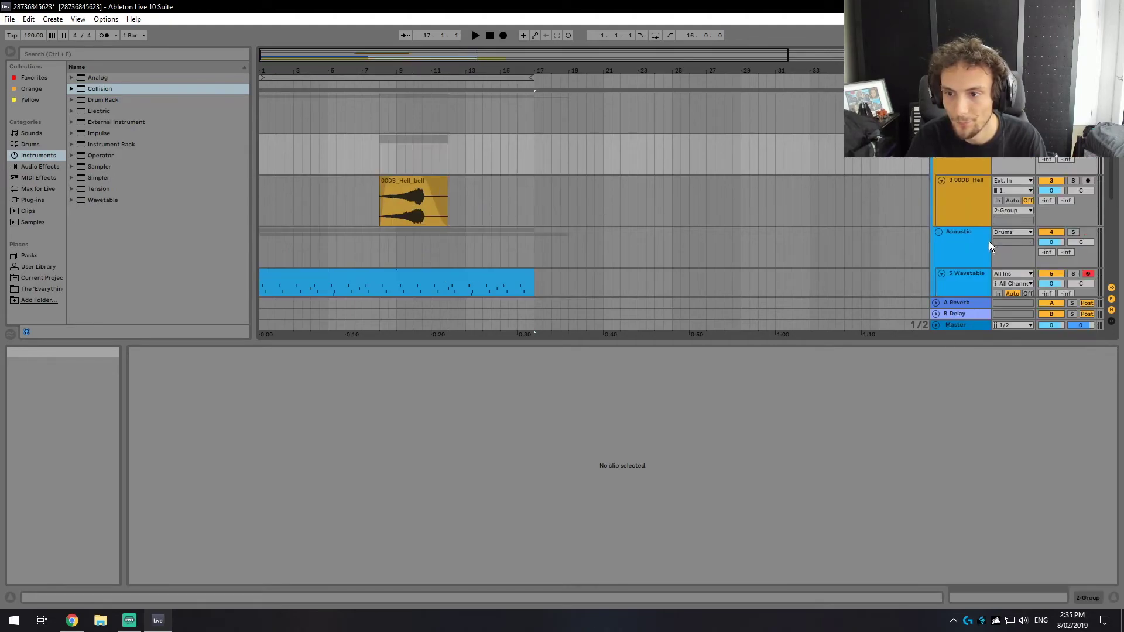
right_click(970, 169)
click(969, 169)
right_click(952, 147)
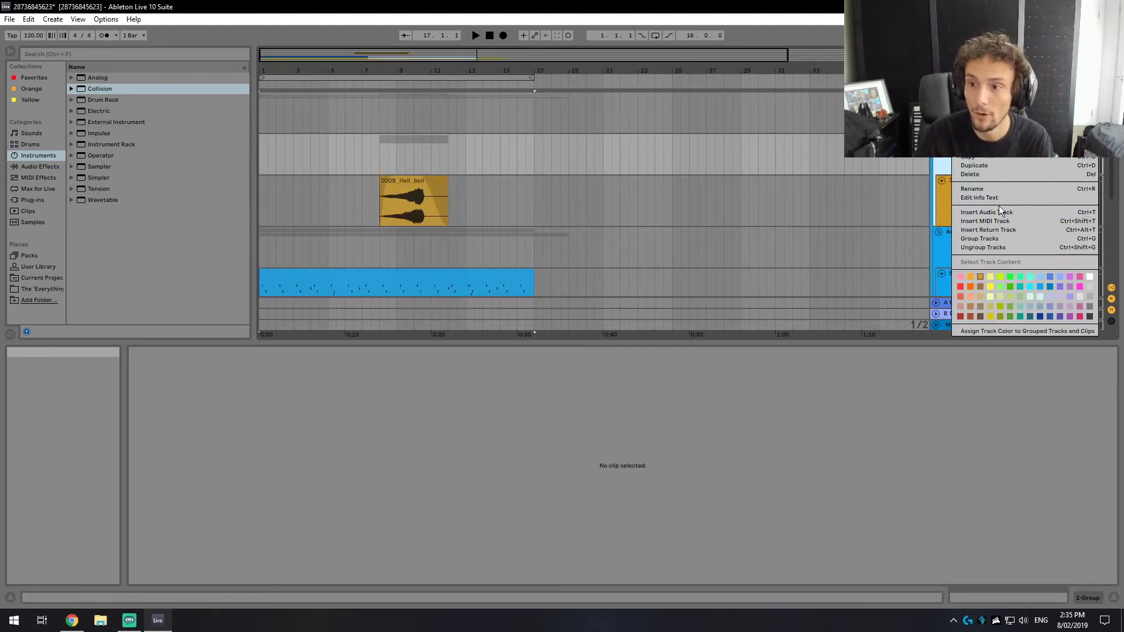
click(984, 248)
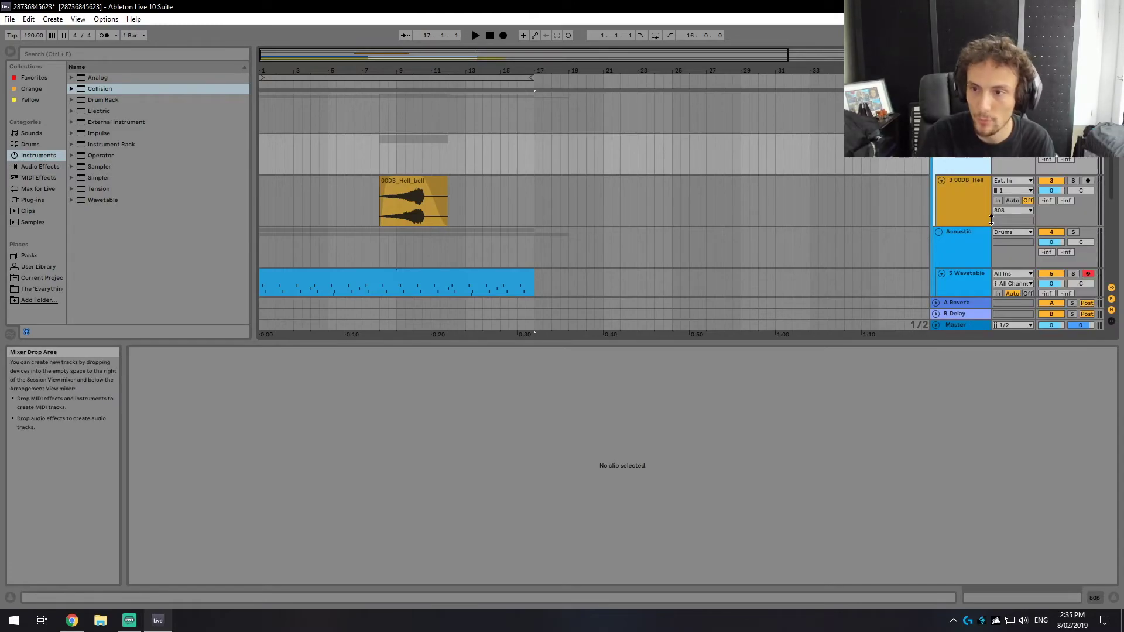
Fold tracks 3, 5 and 6 and insert a new MIDI track at 7 Audio
click(941, 180)
click(941, 188)
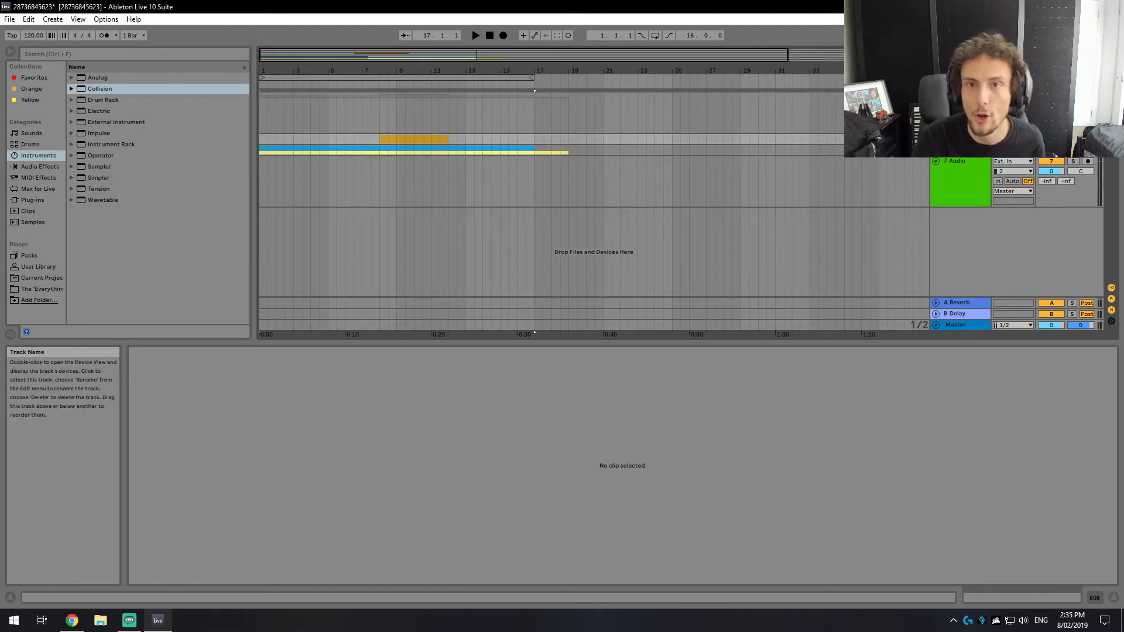
right_click(971, 161)
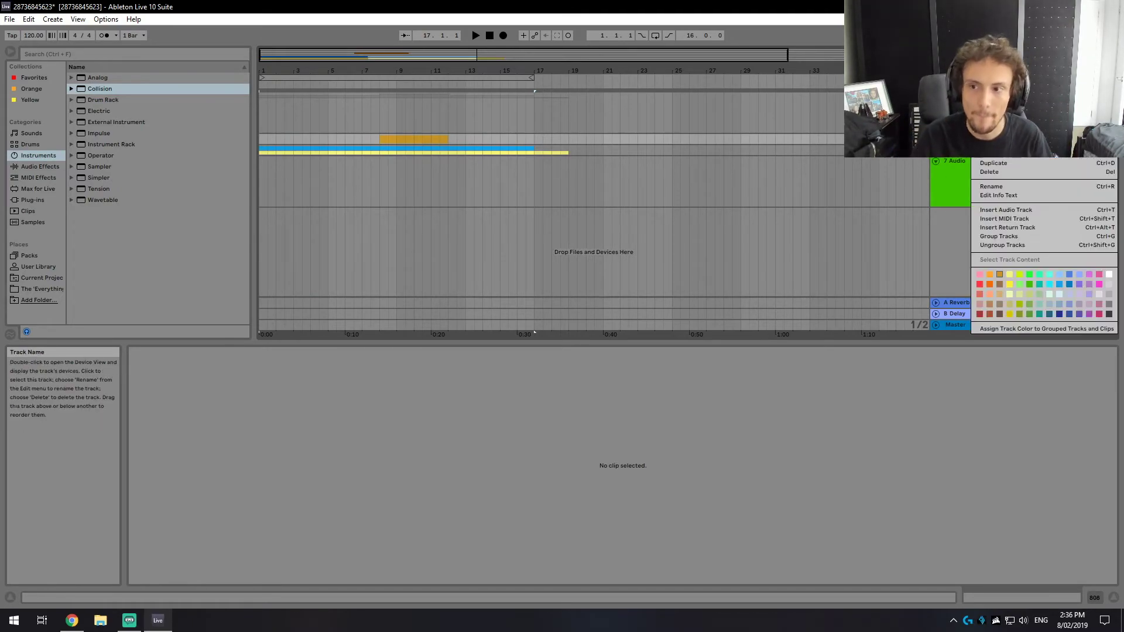
click(1005, 219)
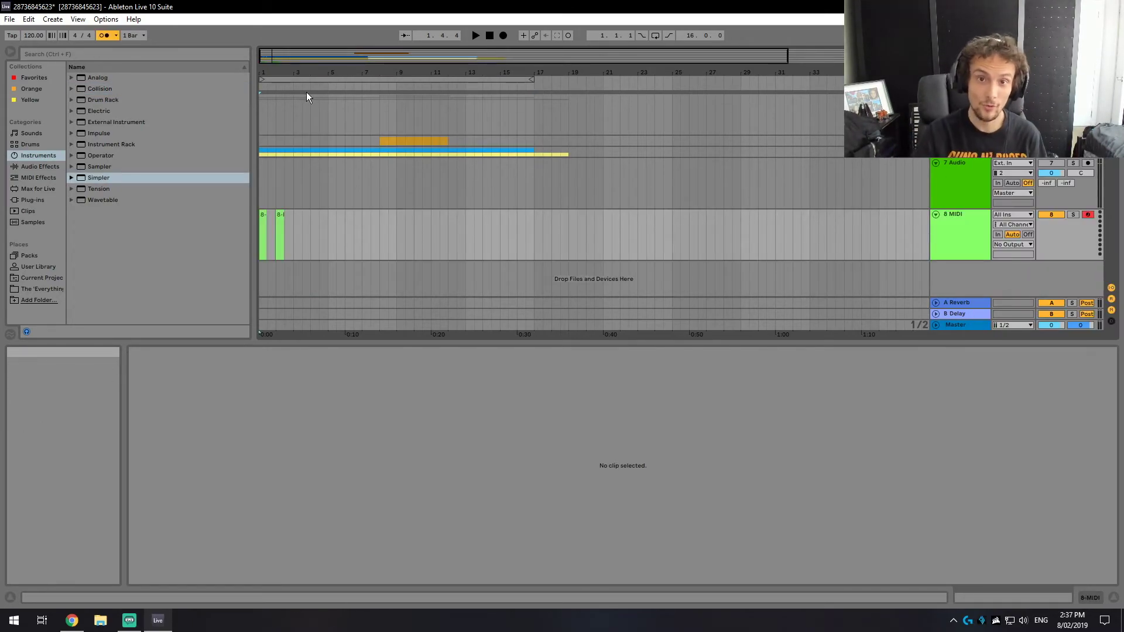
Audition the metronome during playback and switch its sound to Click
click(117, 35)
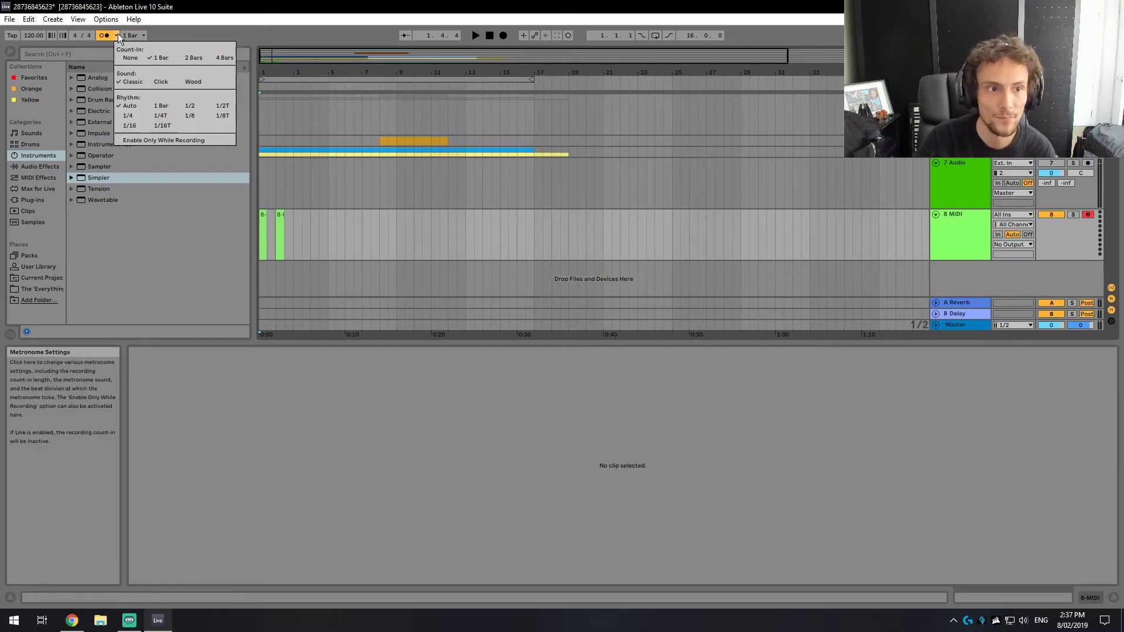
click(130, 84)
key(space)
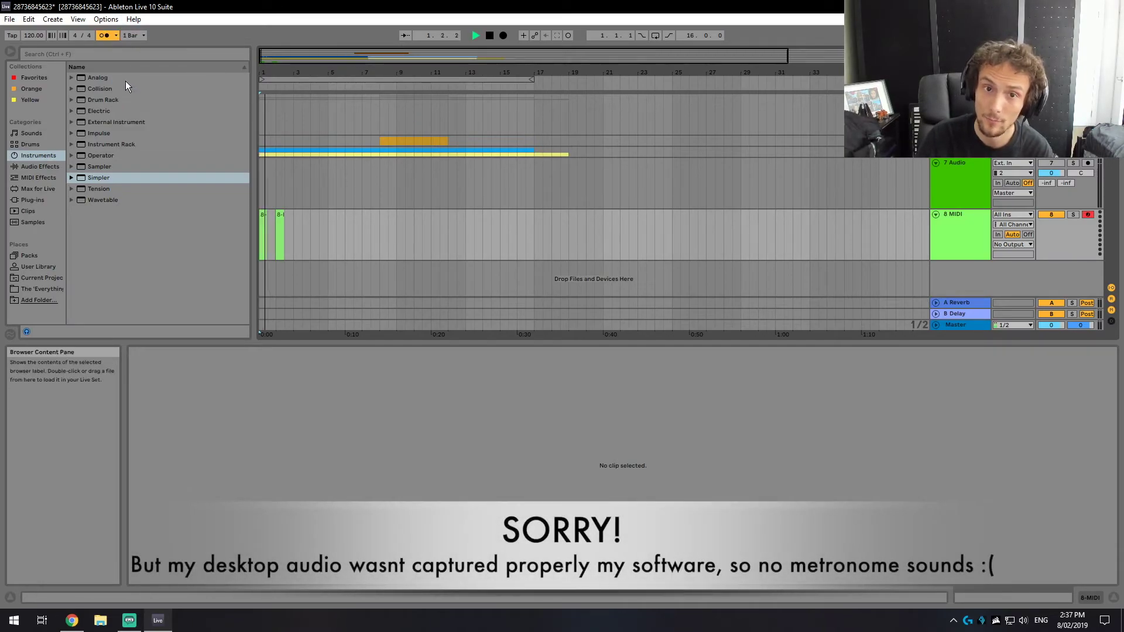
key(space)
click(115, 35)
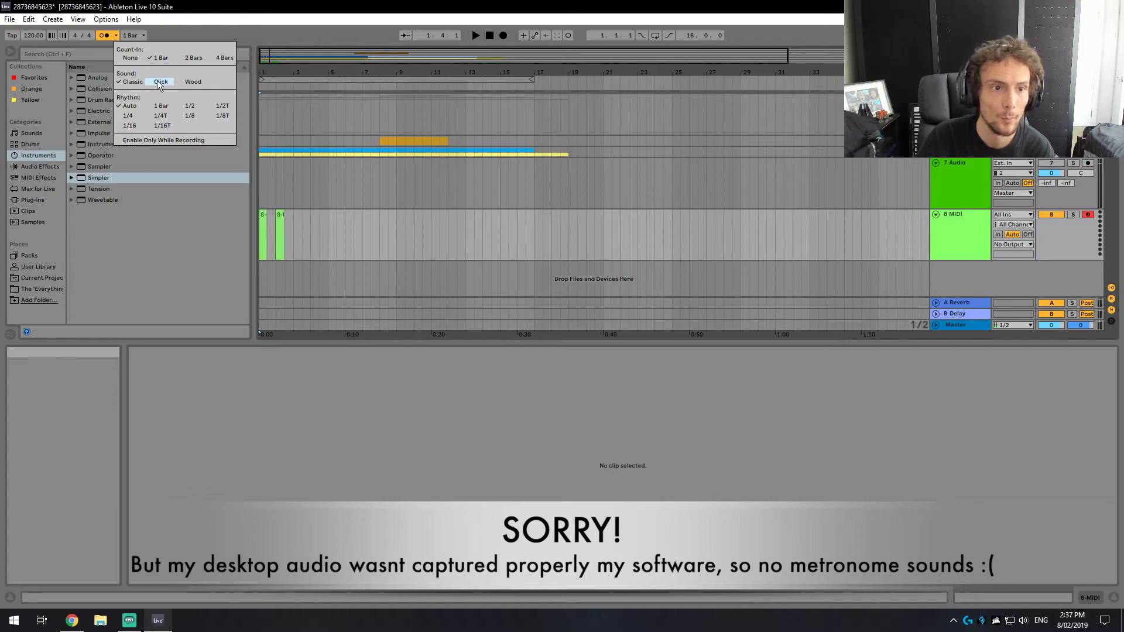
click(158, 81)
key(space)
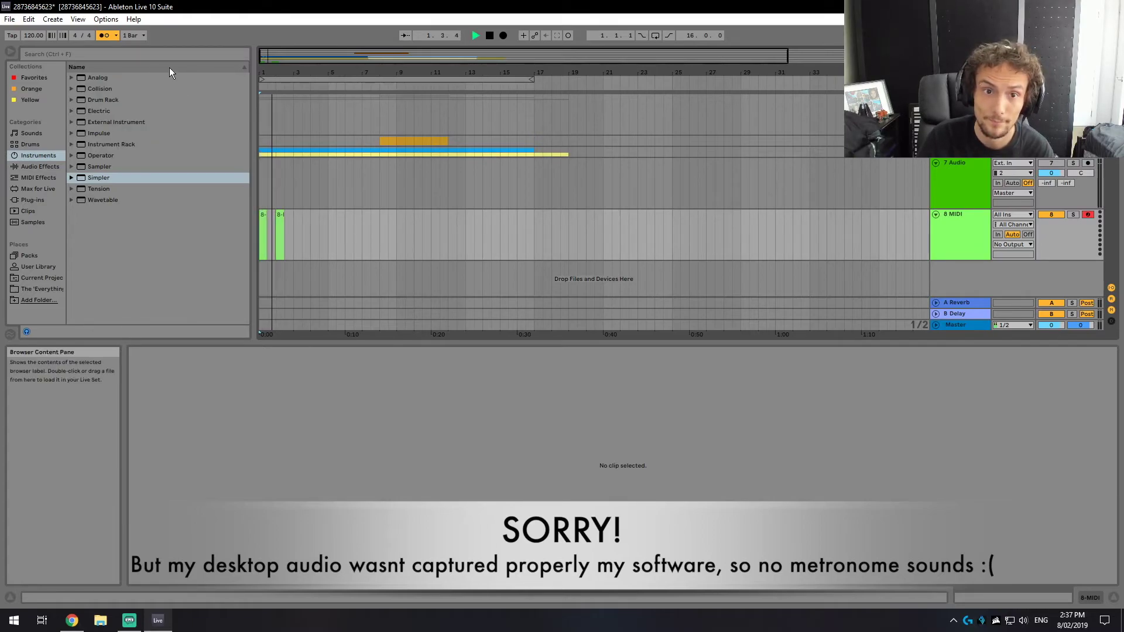
key(space)
Try the Wood metronome sound, then set it back to Click
click(118, 36)
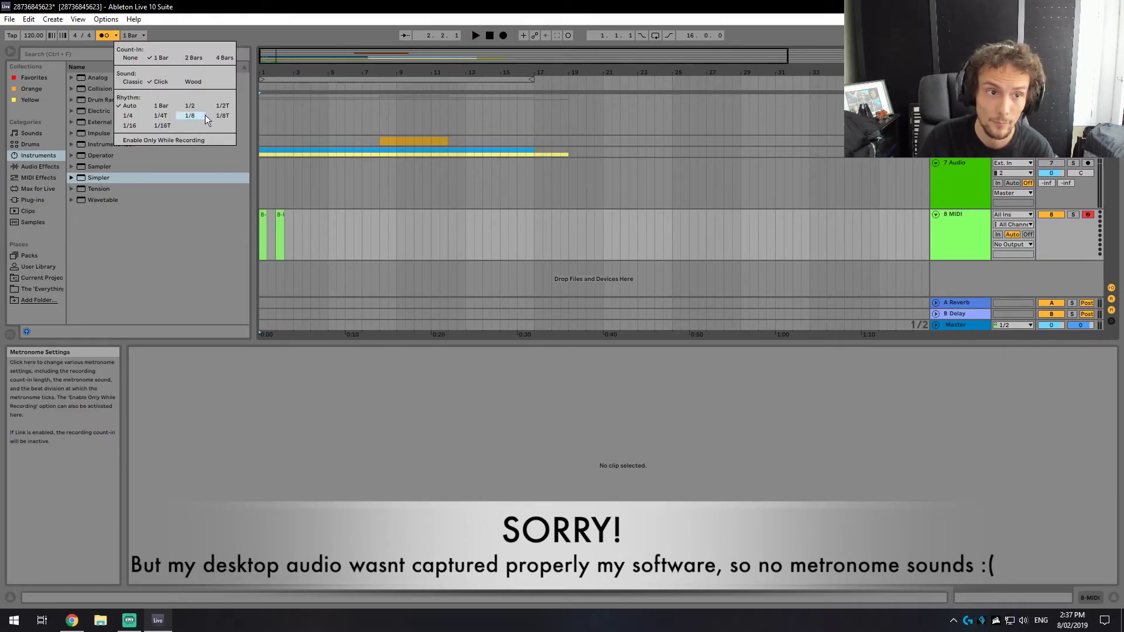
click(200, 82)
key(space)
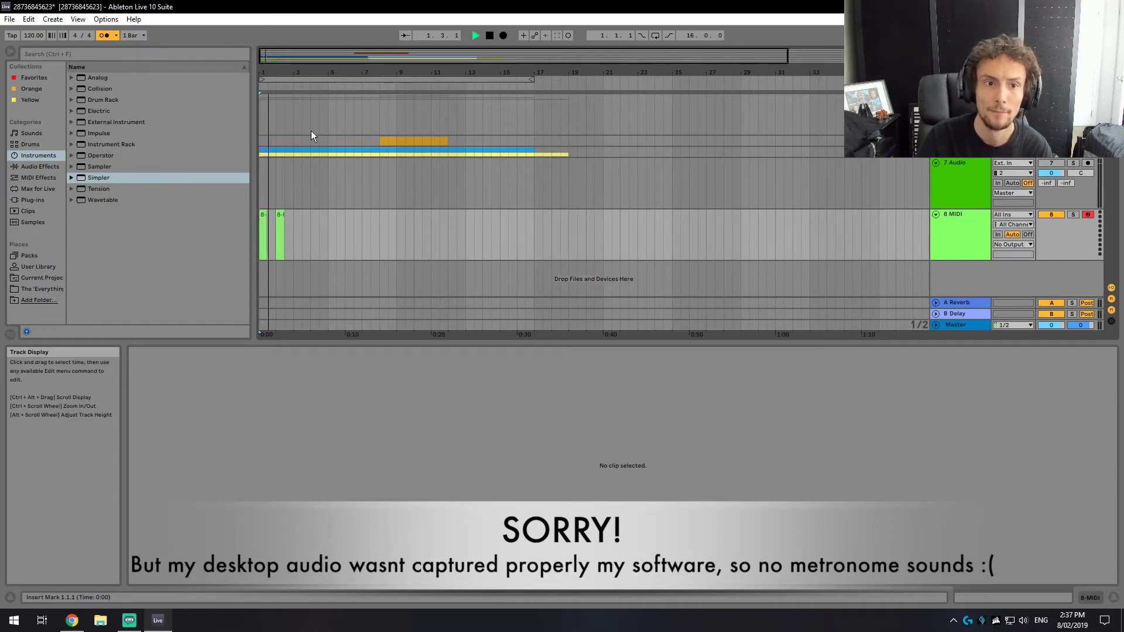
key(space)
click(115, 37)
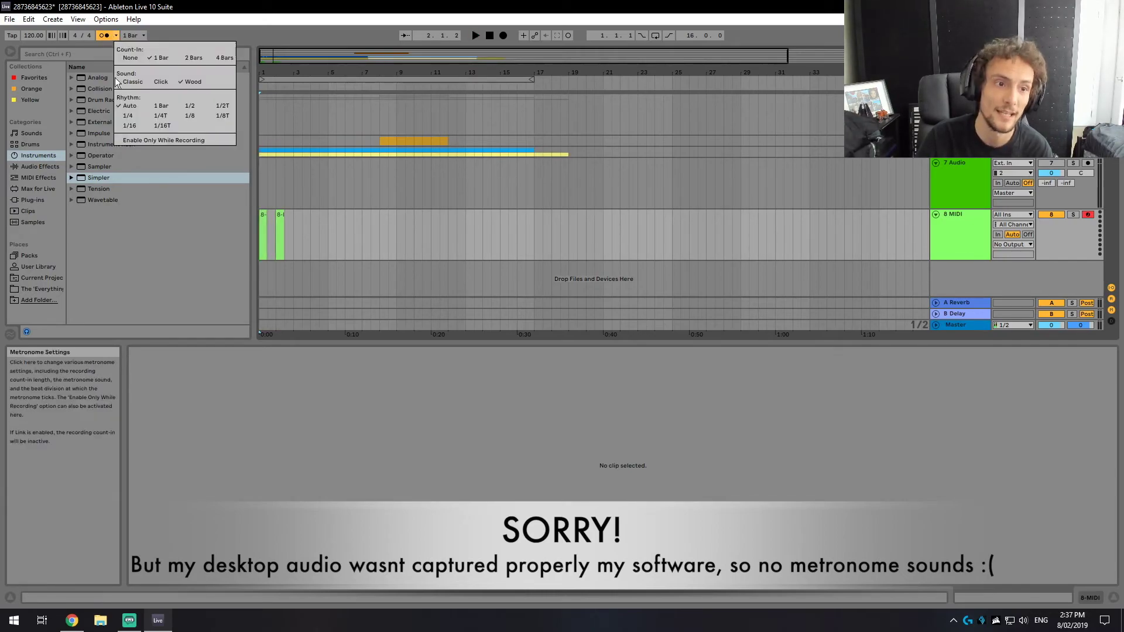
click(164, 82)
click(118, 37)
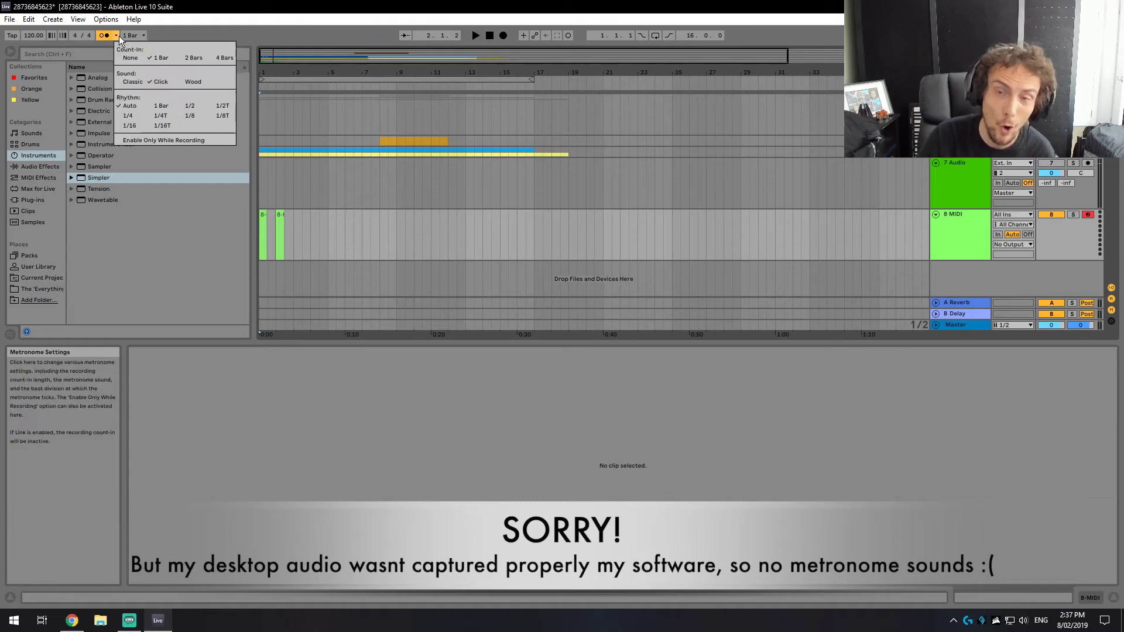
click(190, 140)
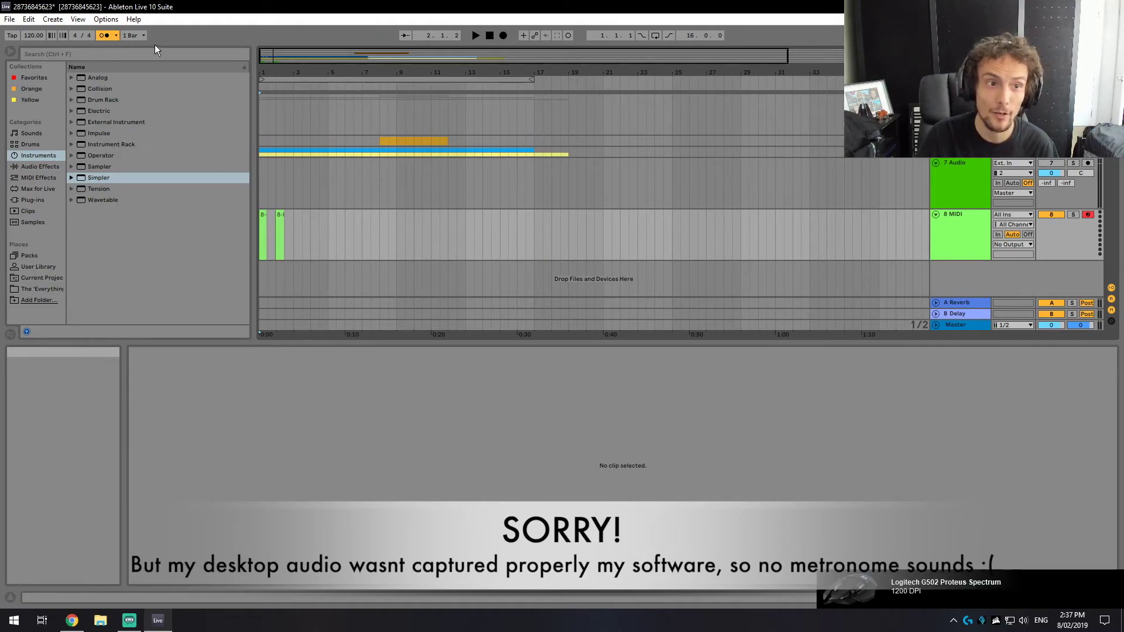
click(113, 34)
click(111, 34)
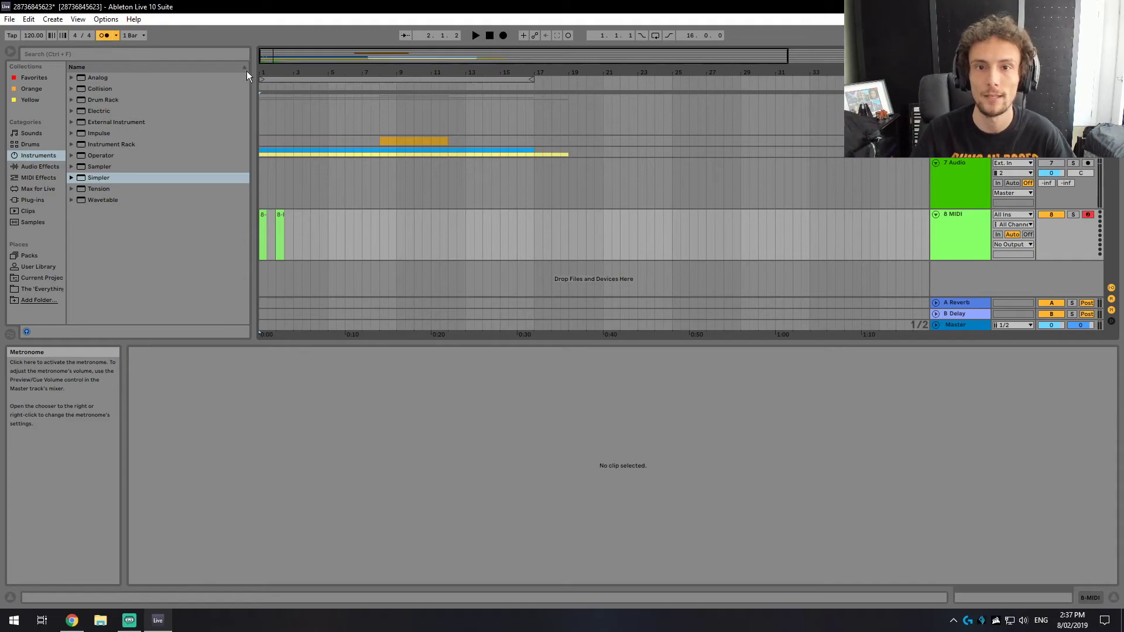
Record with the 1-bar count-in, then play the arrangement back from the start
click(502, 36)
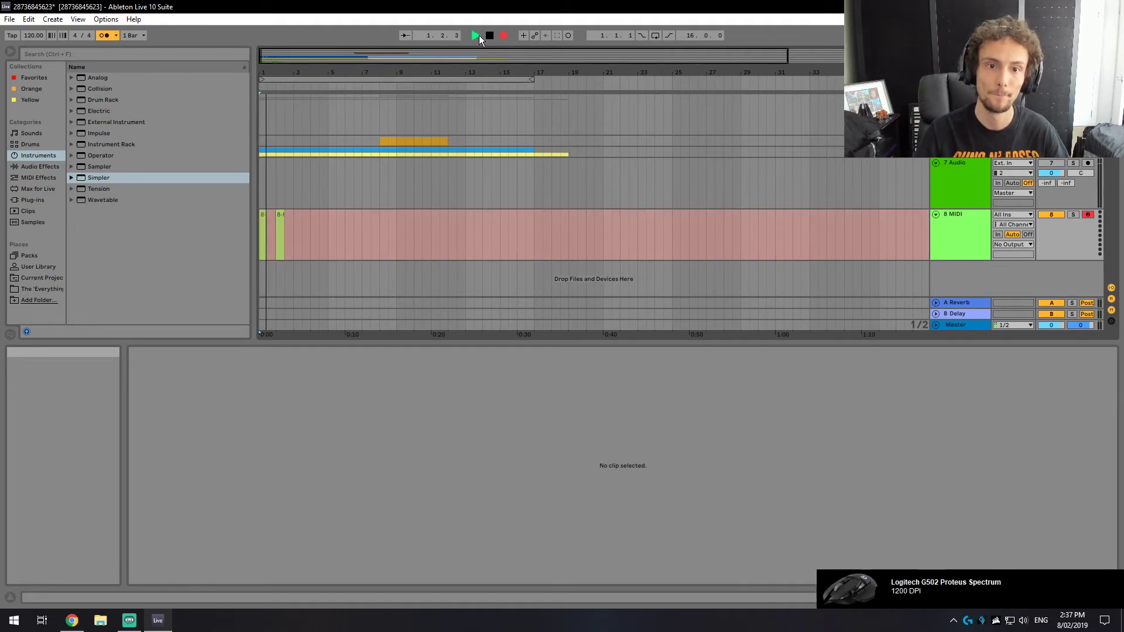
key(space)
click(473, 32)
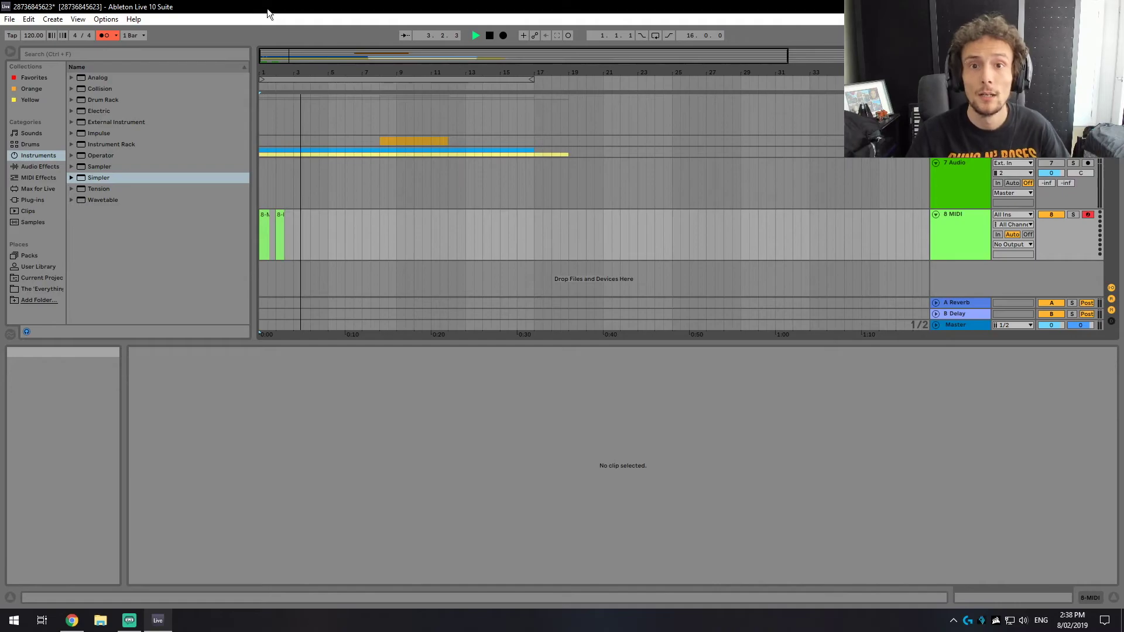
key(space)
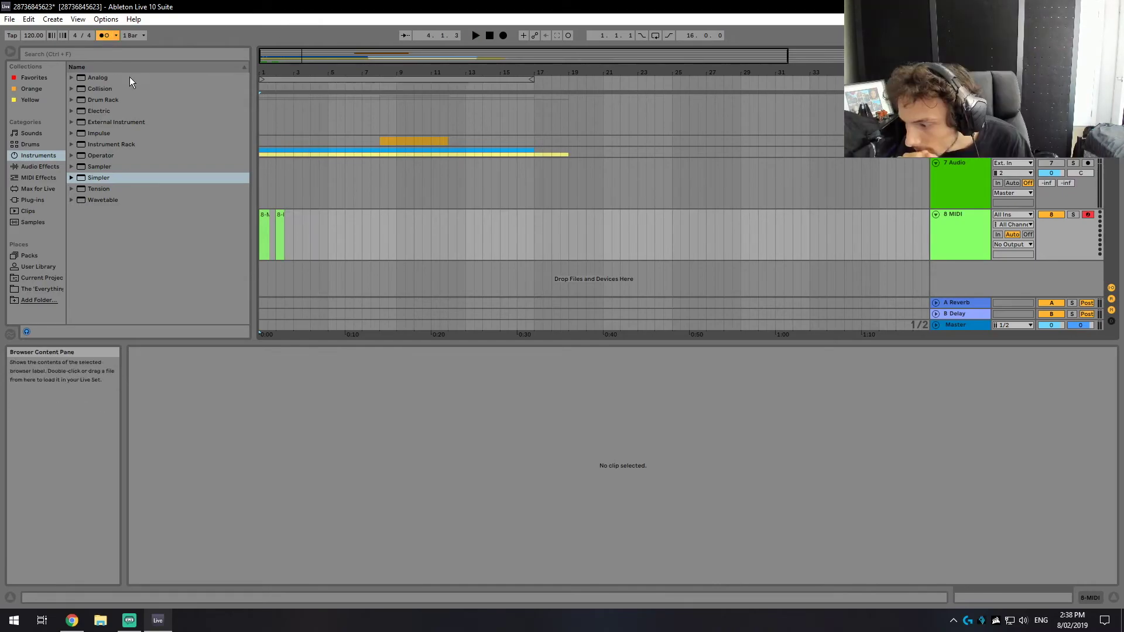